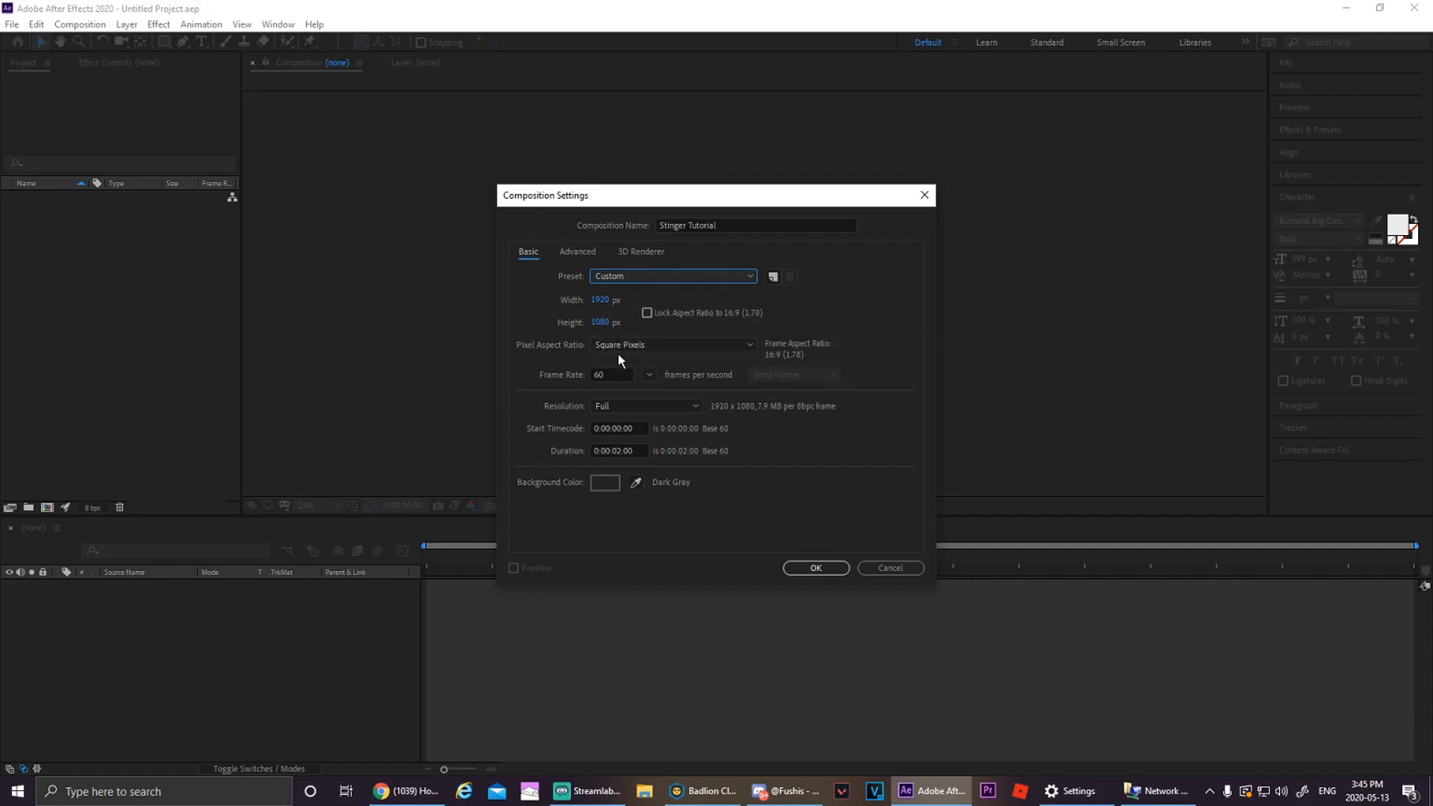
- Create the Stinger Tutorial composition at 1920 x 1080 px, 60 fps and 2 seconds long, and show the transparency grid
click(620, 374)
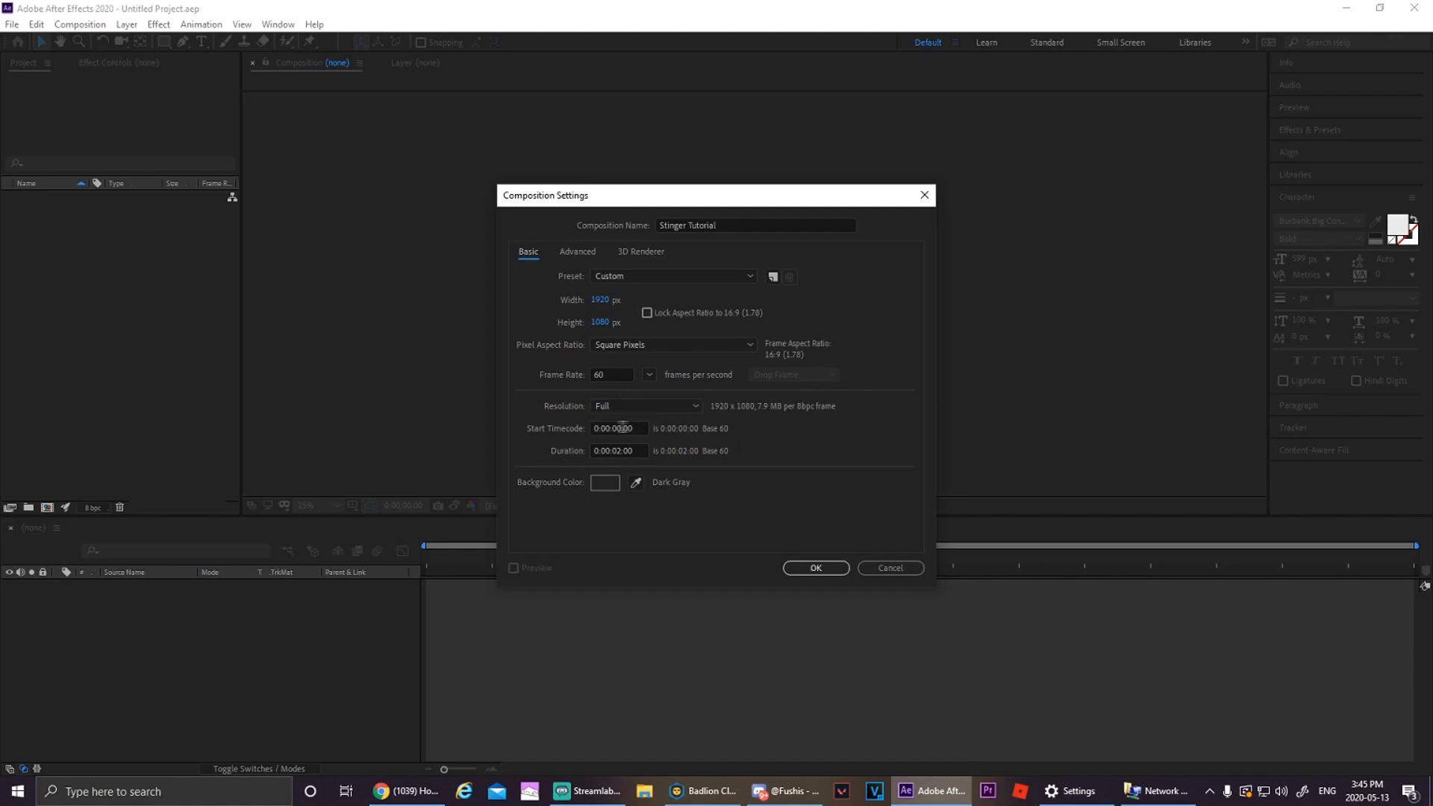
drag(642, 425, 591, 440)
click(543, 425)
click(565, 452)
click(815, 569)
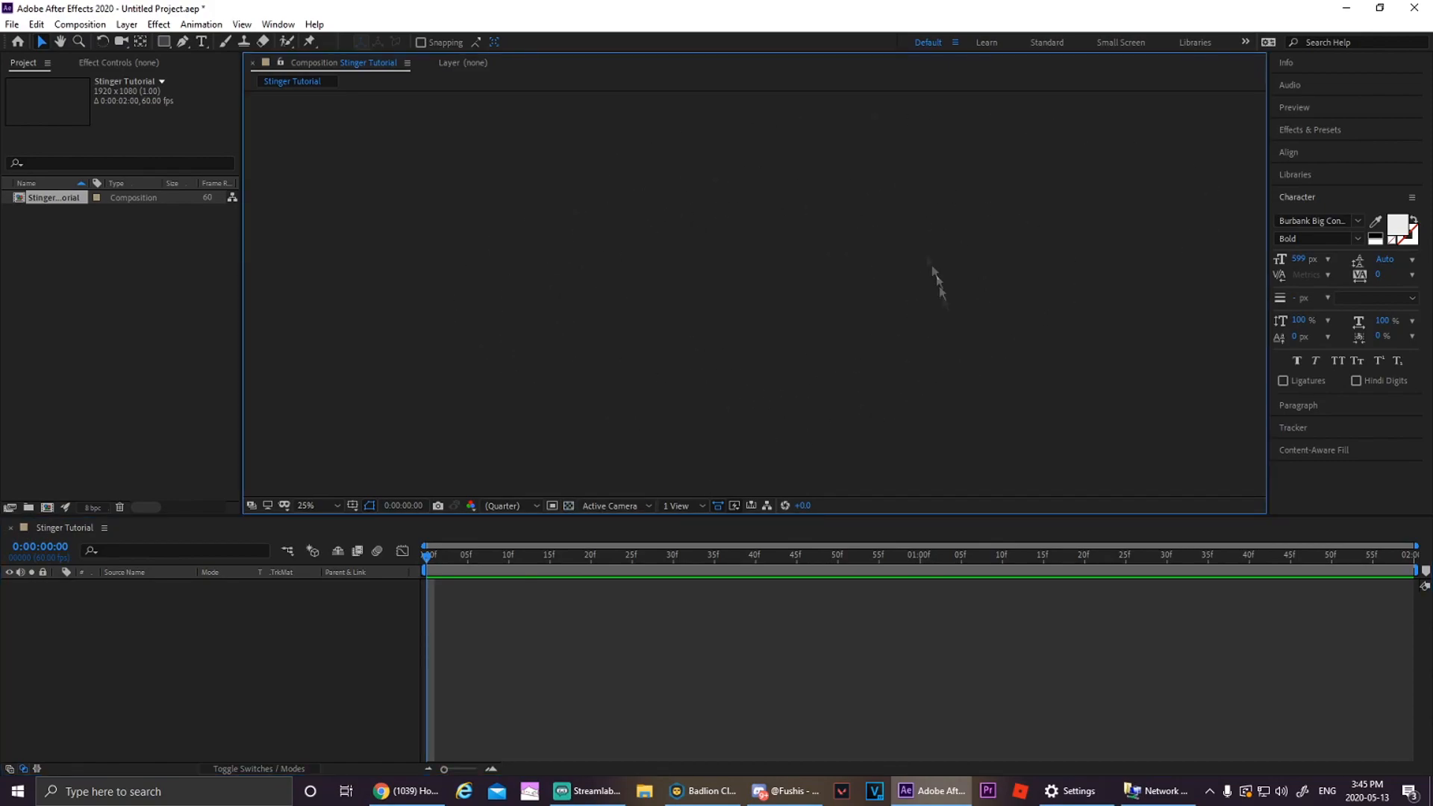
click(569, 506)
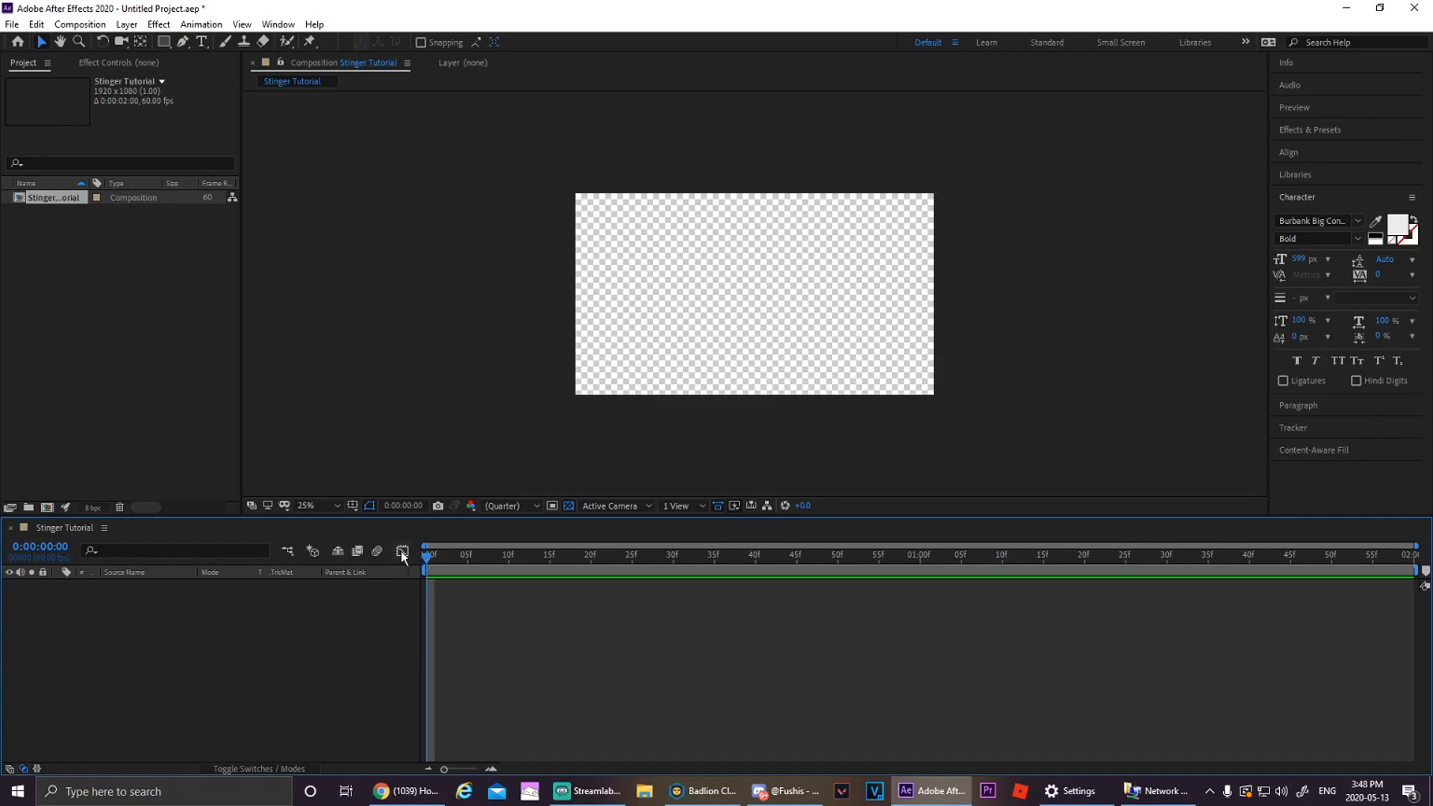
- Switch the graph editor to the value graph and back to the speed graph, and return to the layer timeline
click(401, 551)
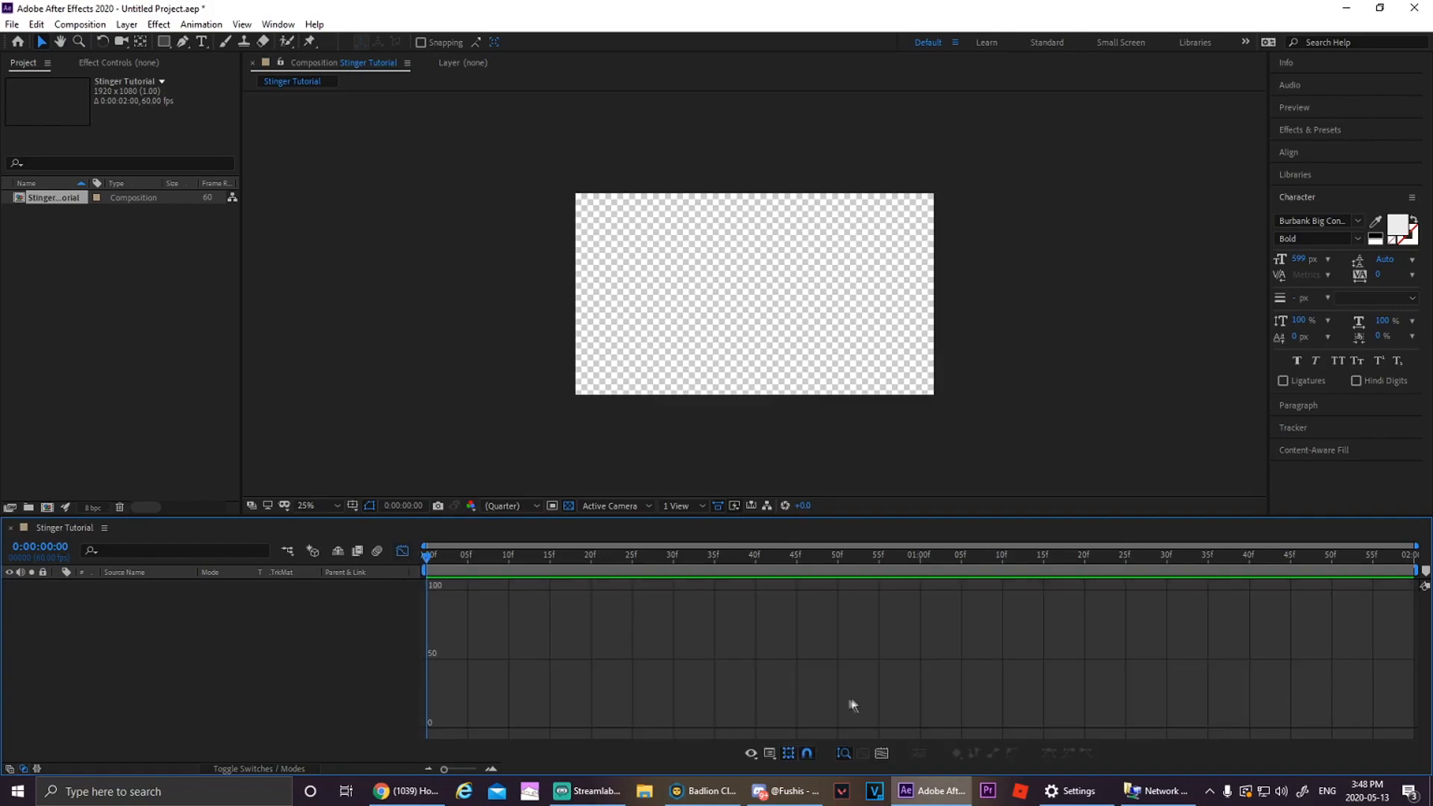
right_click(641, 649)
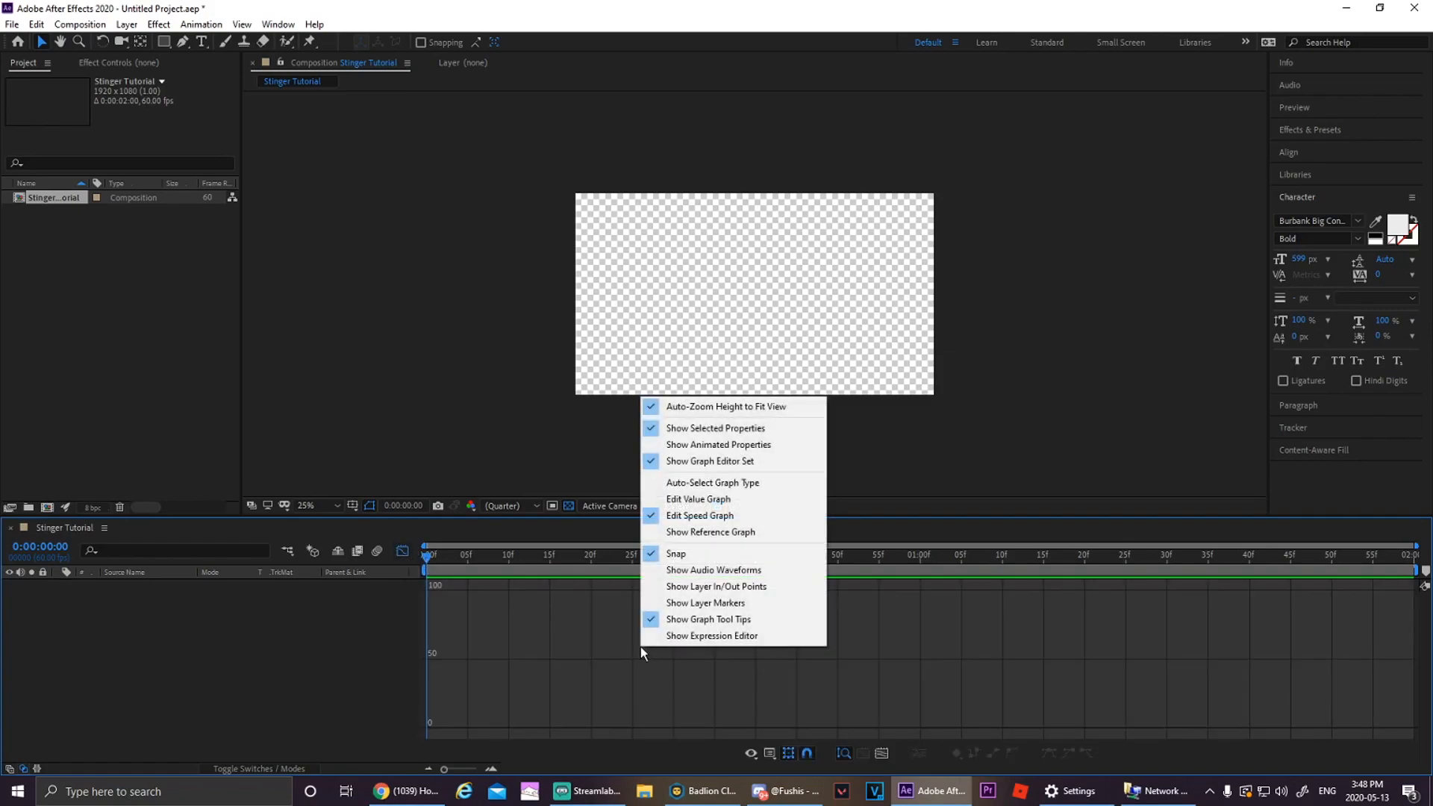
click(763, 499)
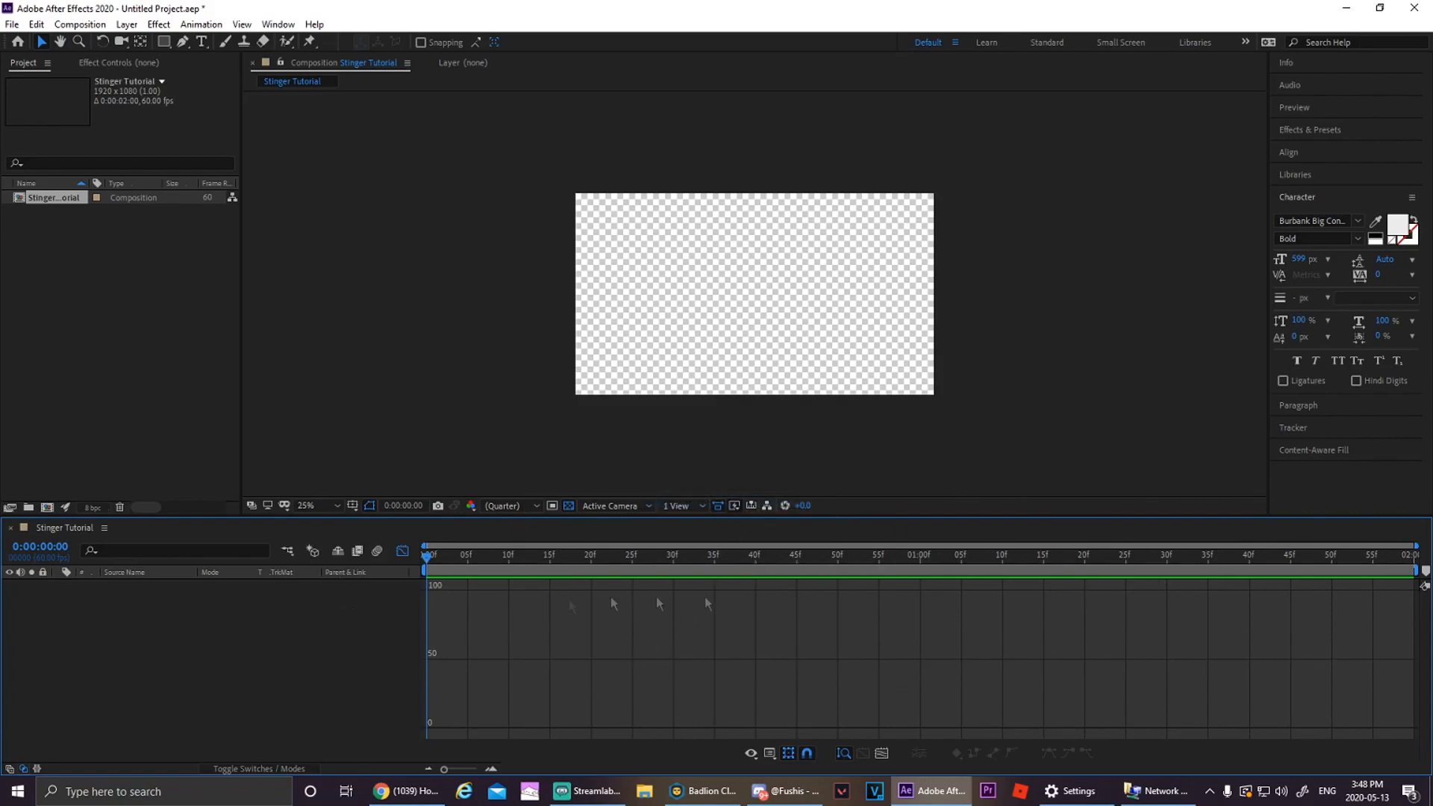
right_click(681, 633)
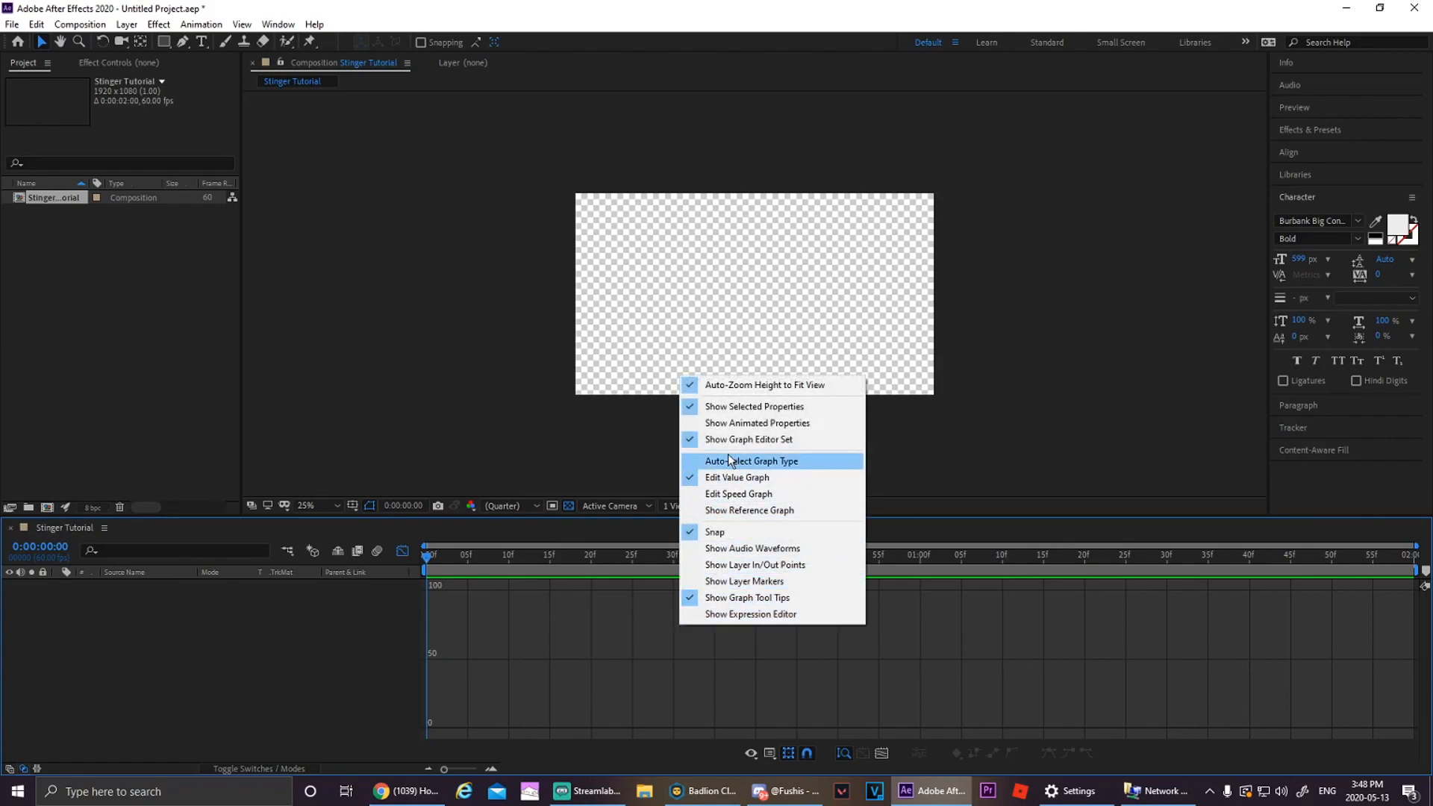
click(728, 495)
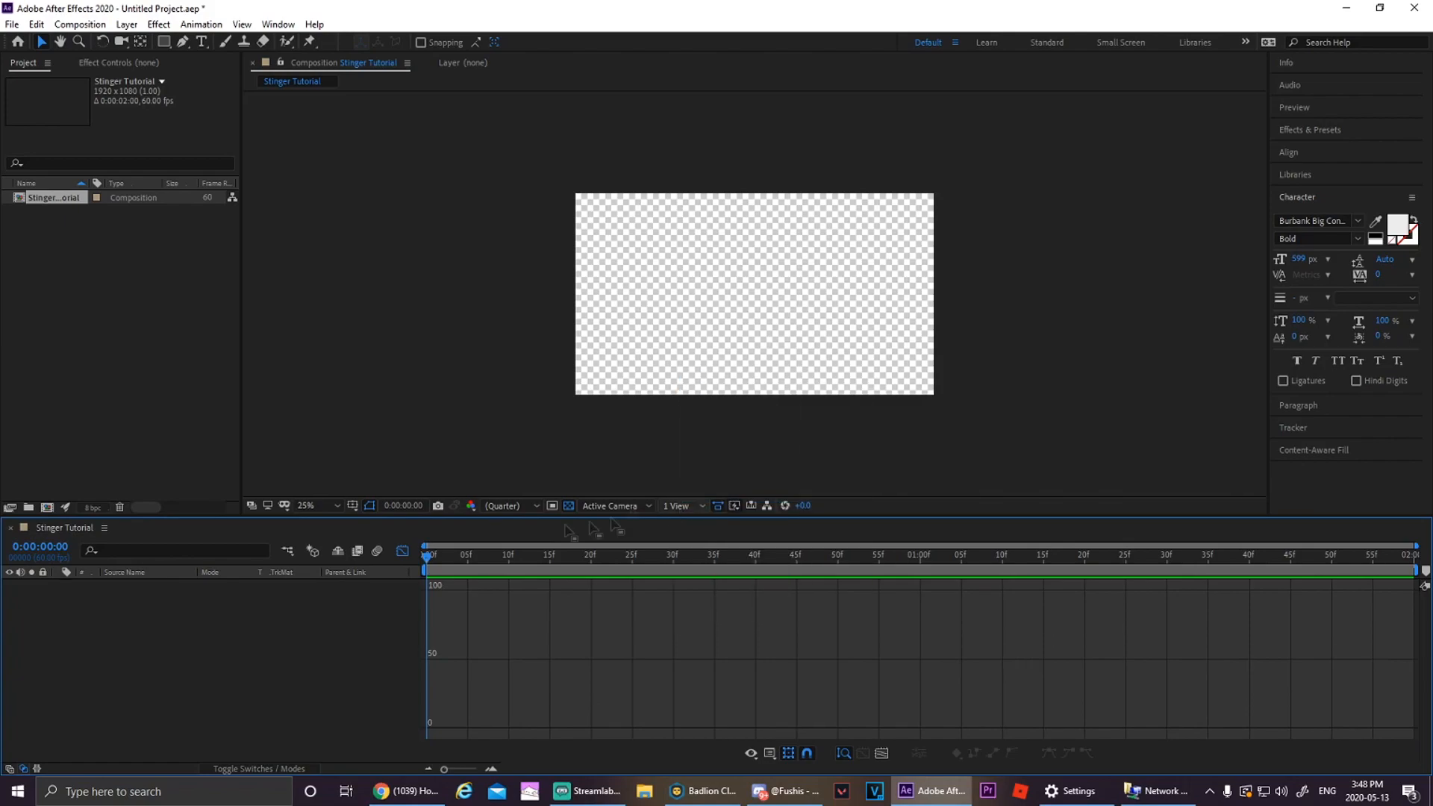
click(402, 553)
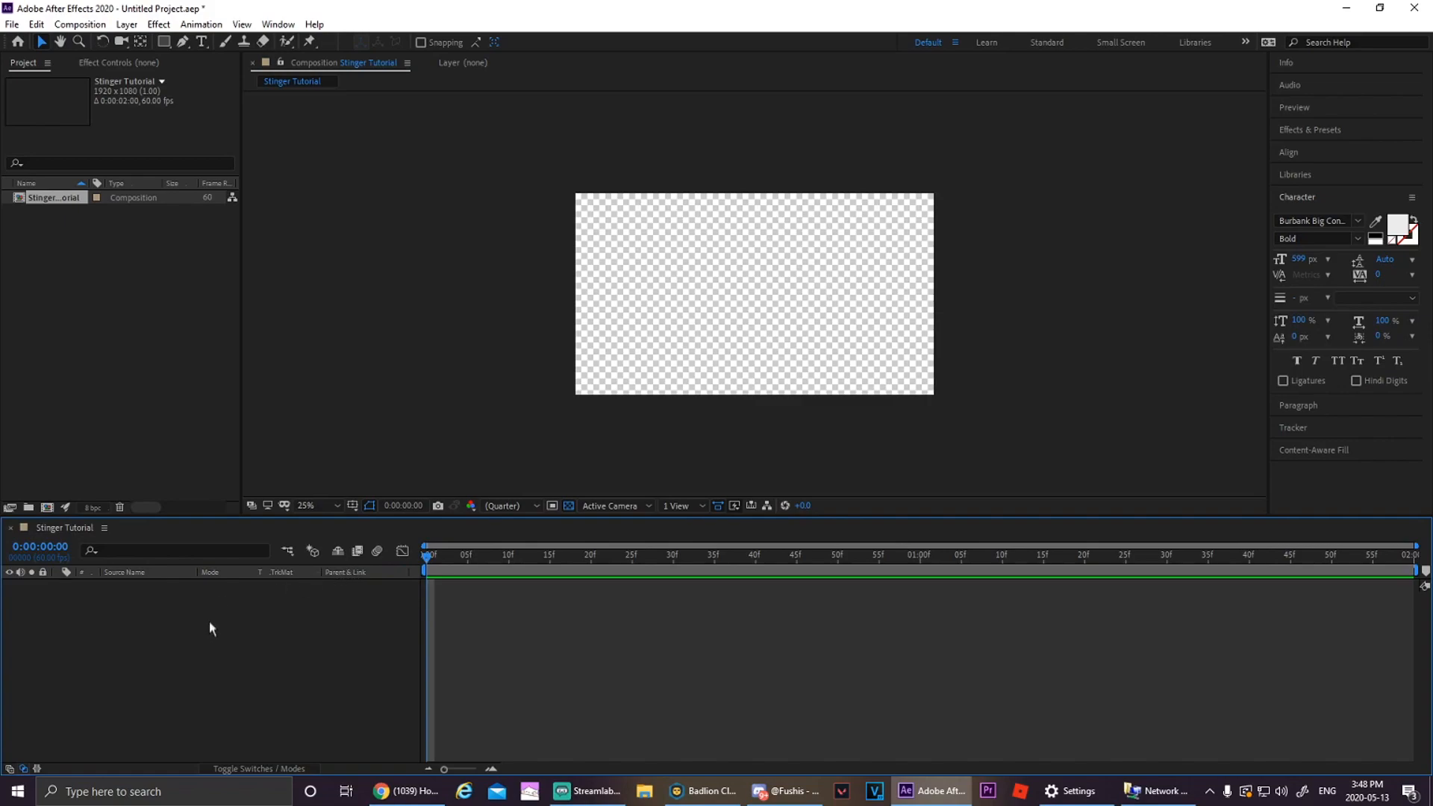
- Choose the Rectangle tool and set its shape fill colour to pure red, FF0000
click(161, 42)
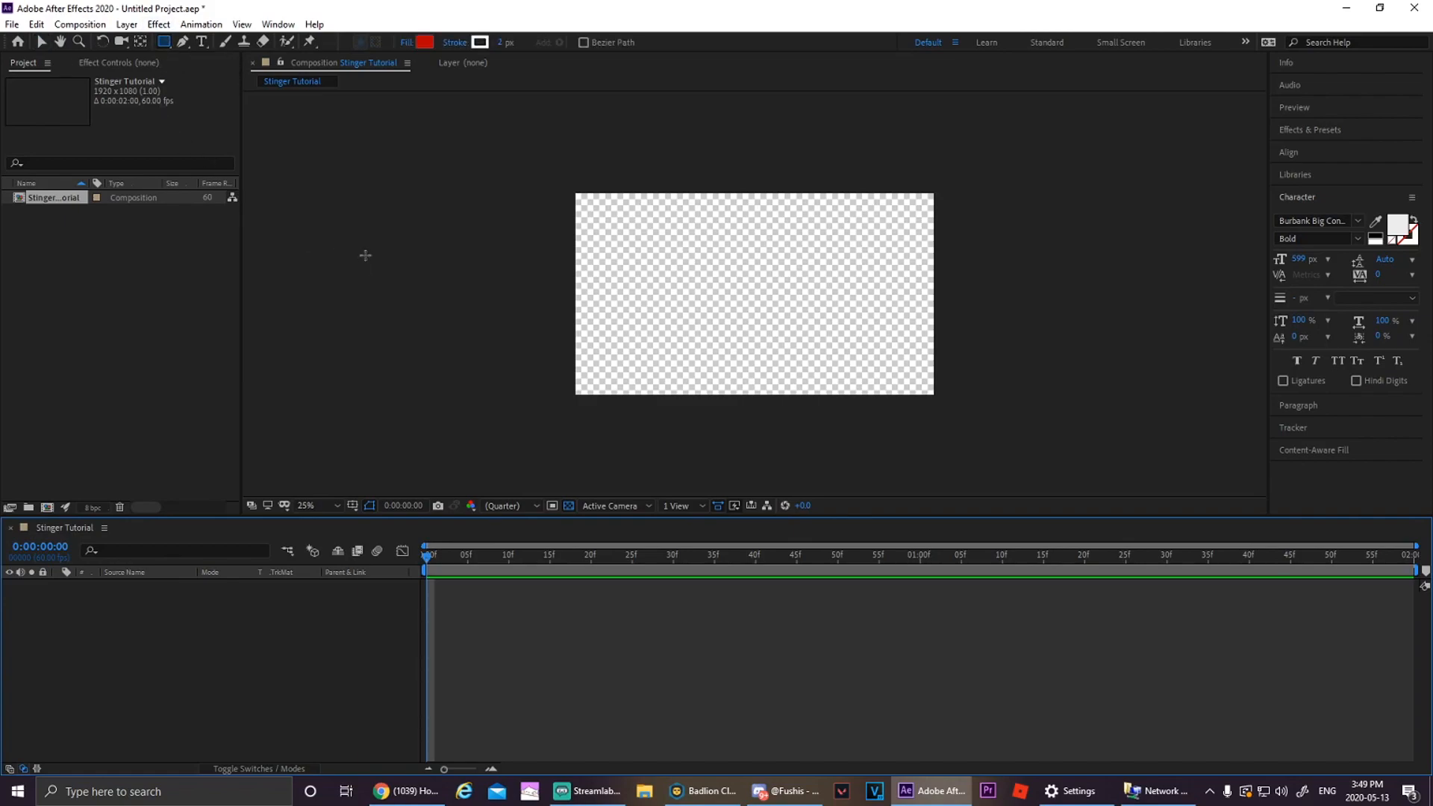
click(427, 43)
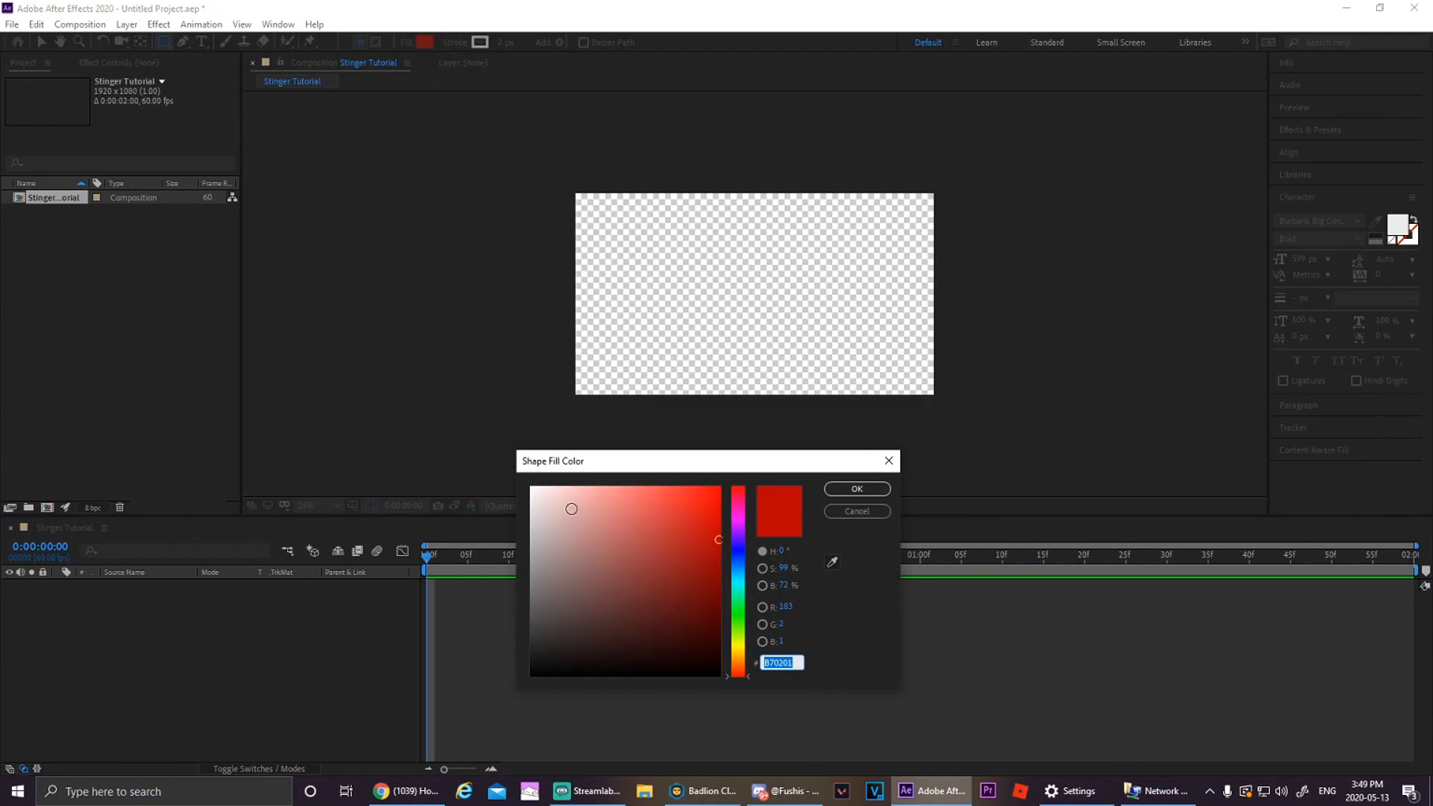
click(556, 498)
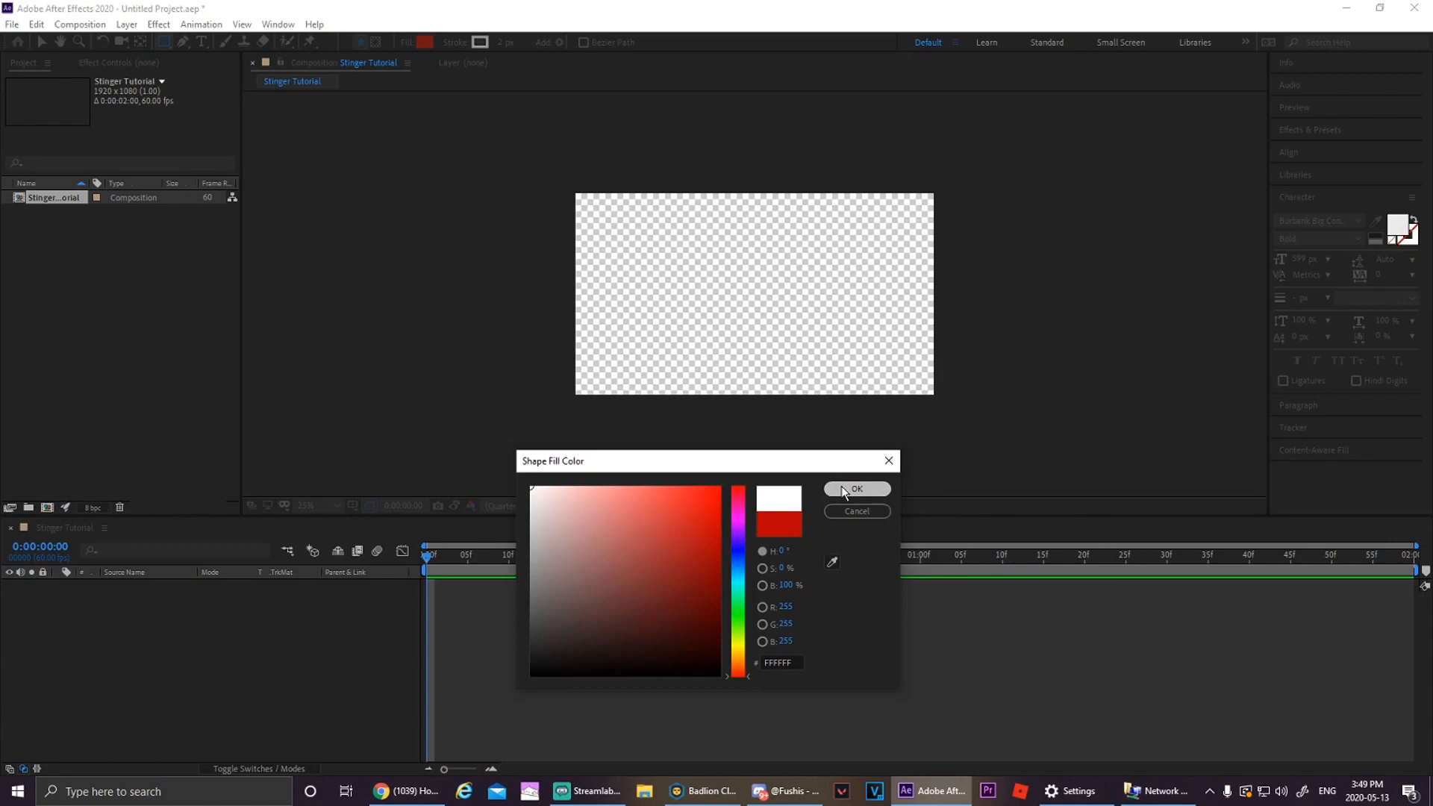
click(857, 489)
click(425, 42)
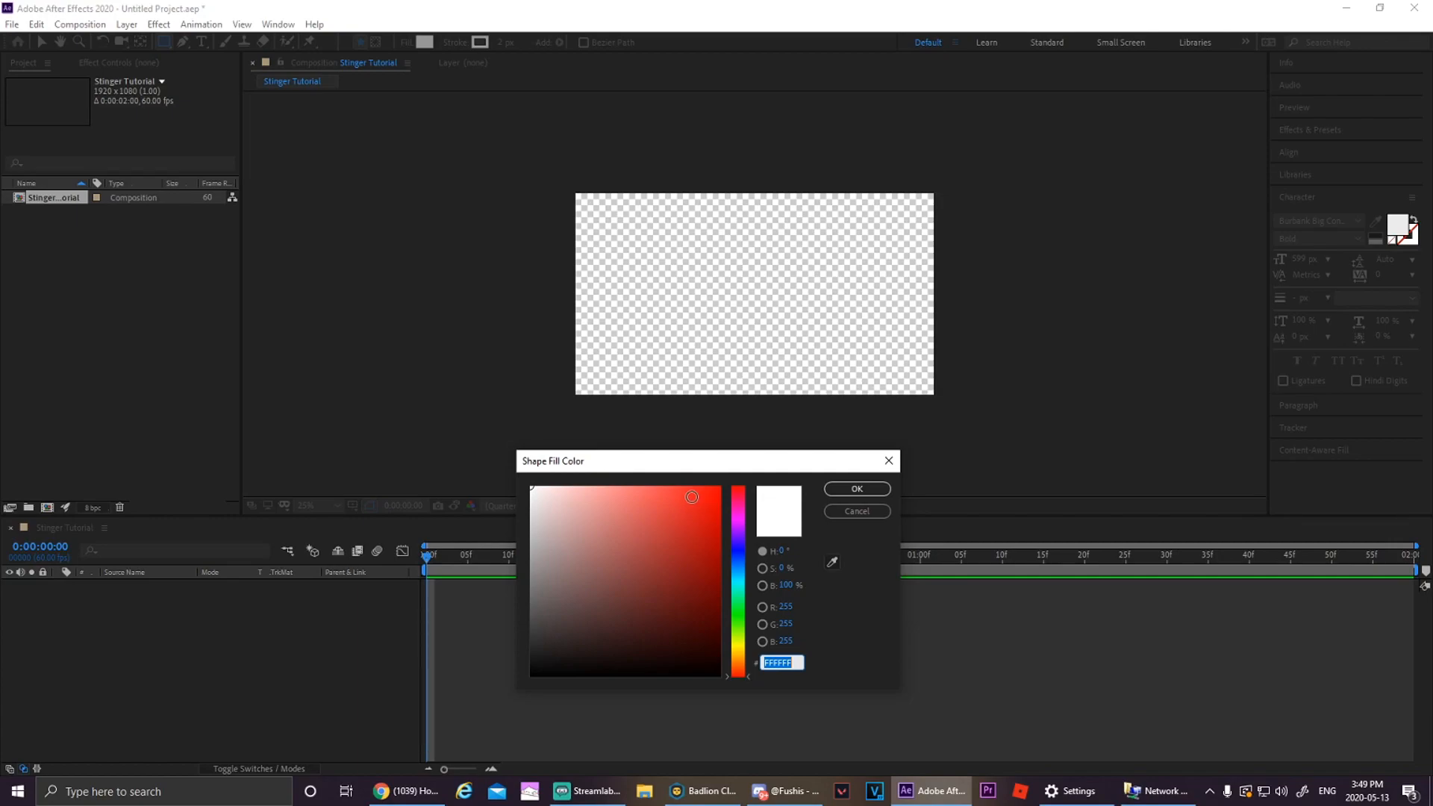
drag(692, 497, 721, 486)
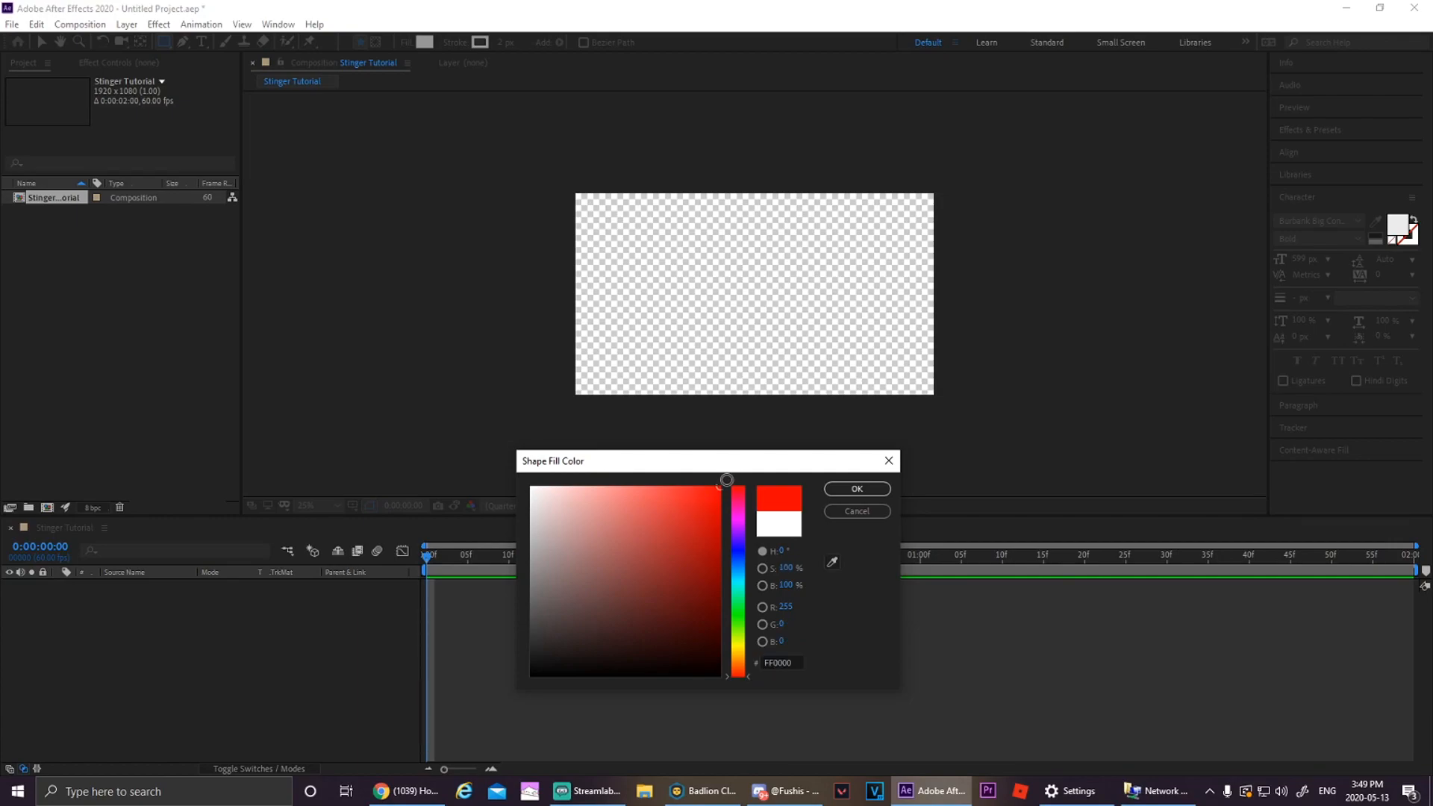
mouse_move(726, 480)
mouse_down()
mouse_move(740, 561)
mouse_move(420, 701)
mouse_move(508, 660)
mouse_move(742, 412)
mouse_up()
click(849, 490)
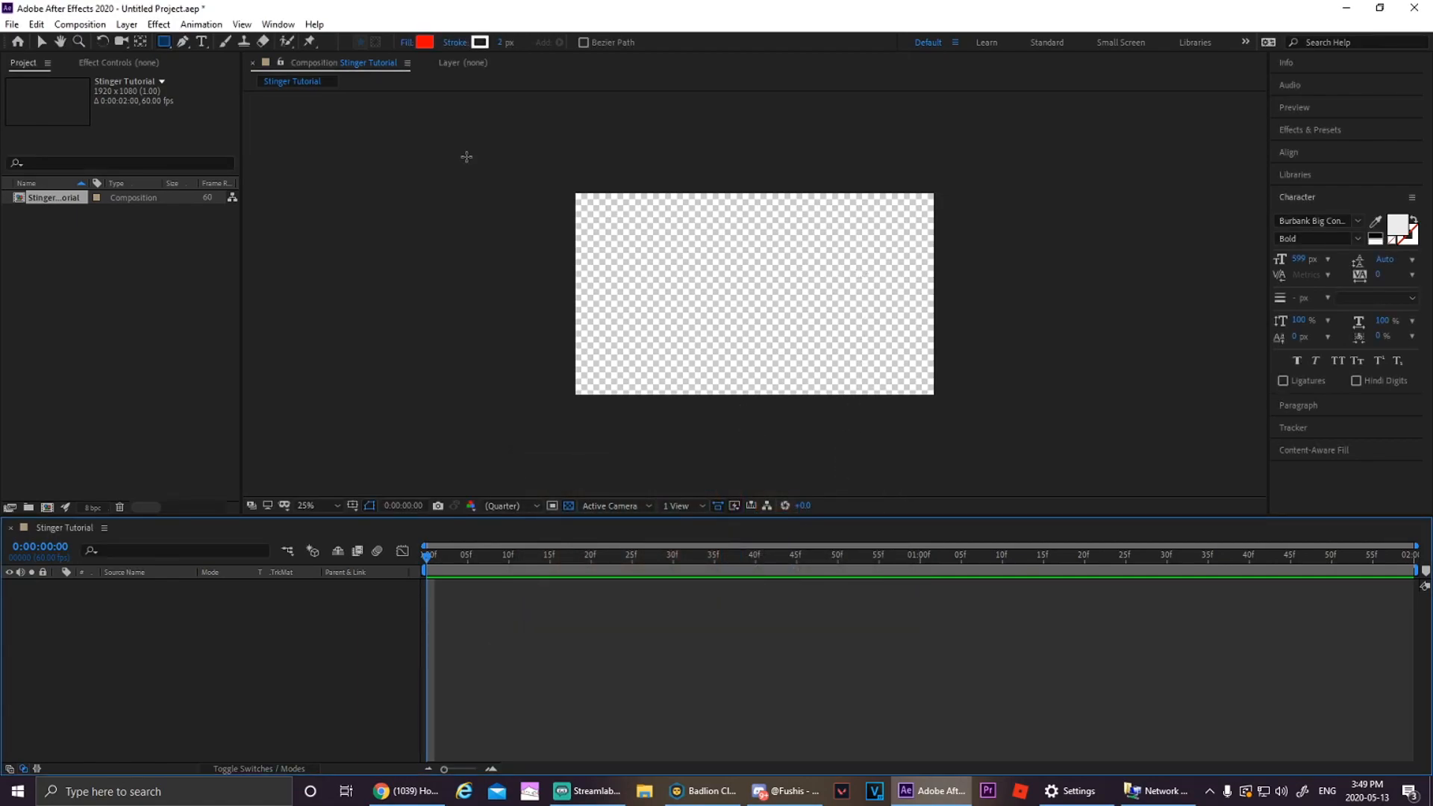
- Draw a red rectangle extending well past all edges of the composition frame and set its layer rotation to -30°
key(comma)
drag(527, 177, 976, 412)
click(139, 585)
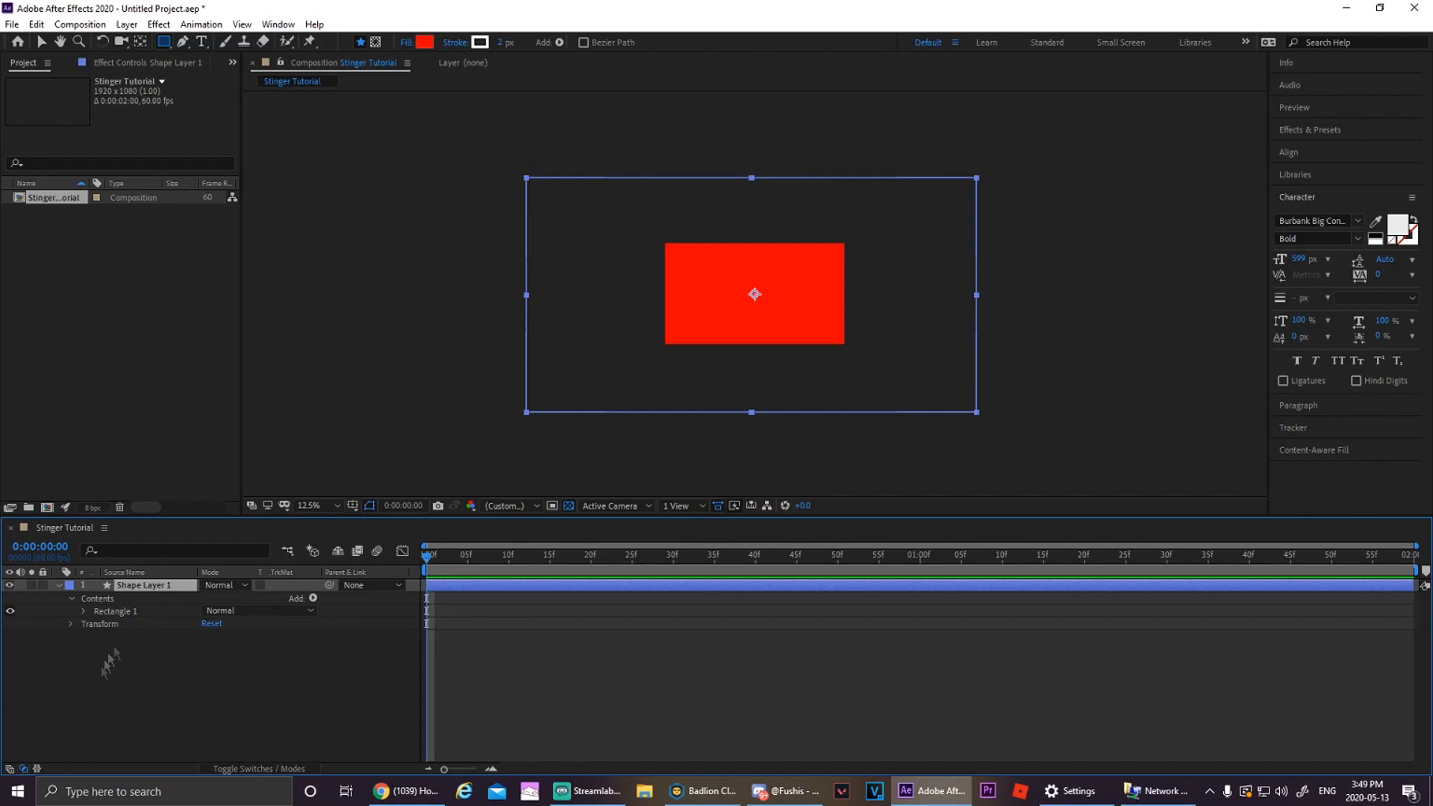
key(r)
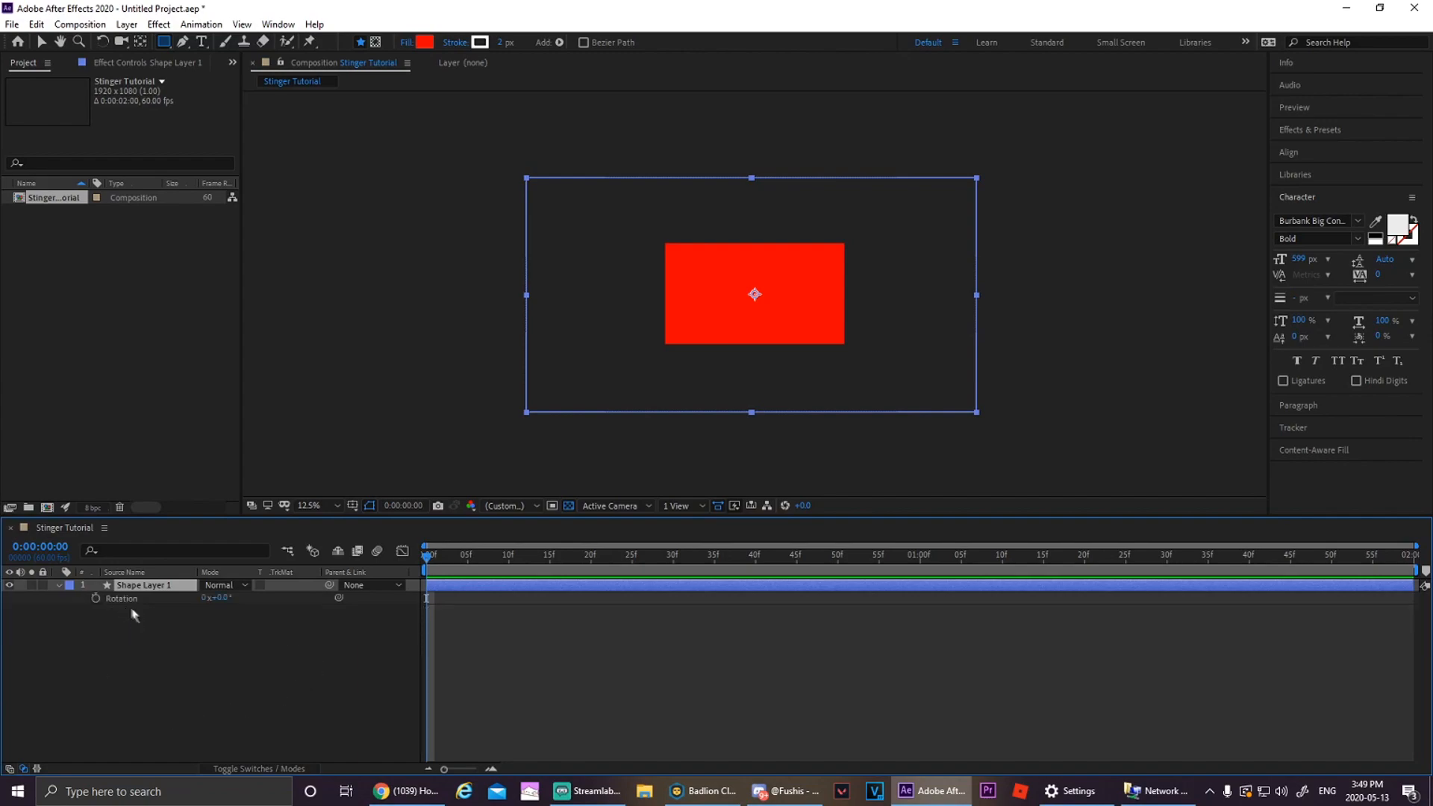
click(221, 598)
text(-30)
key(Return)
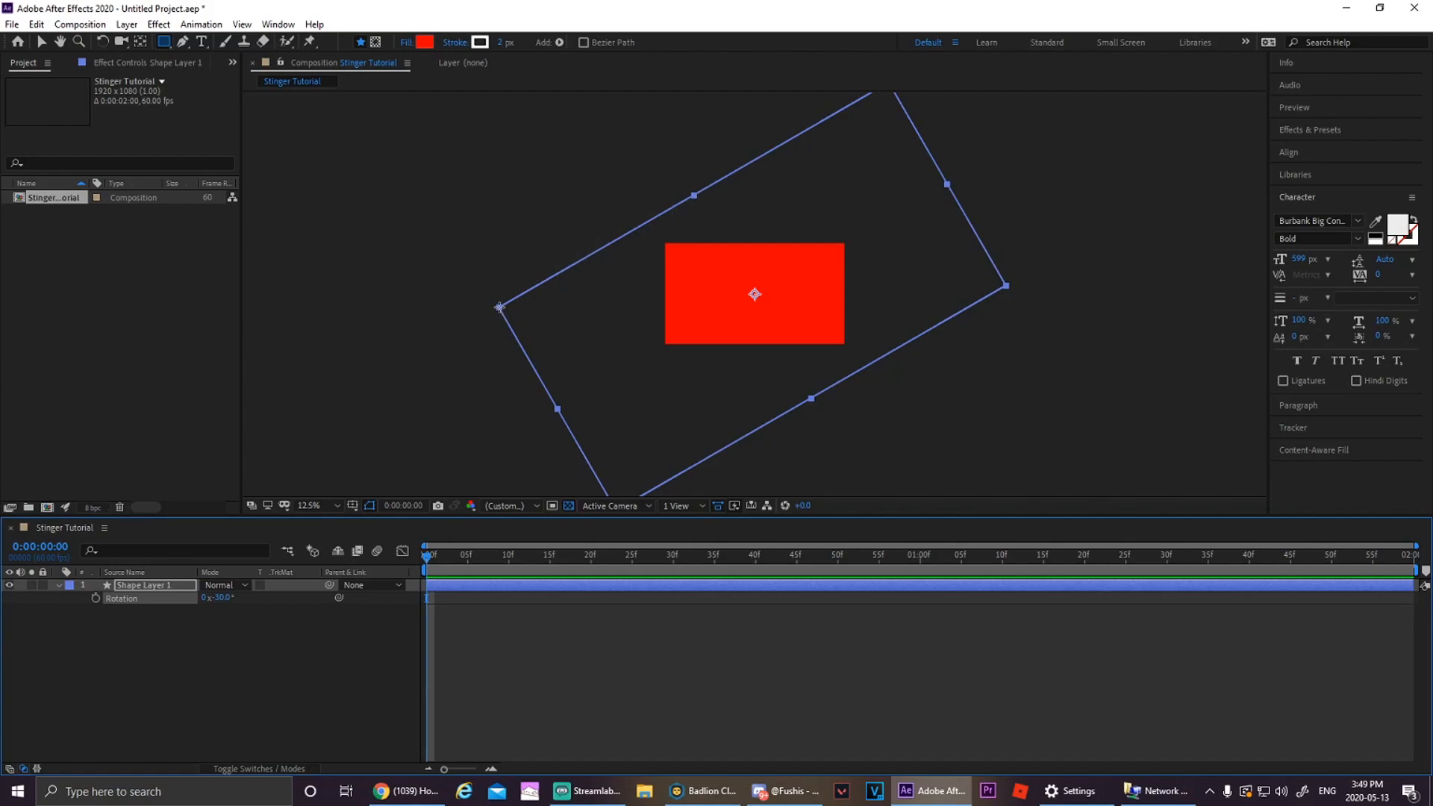
- Reshape the rotated rectangle from its corner and reposition it at about 1000, 516 to cover the whole frame
click(41, 42)
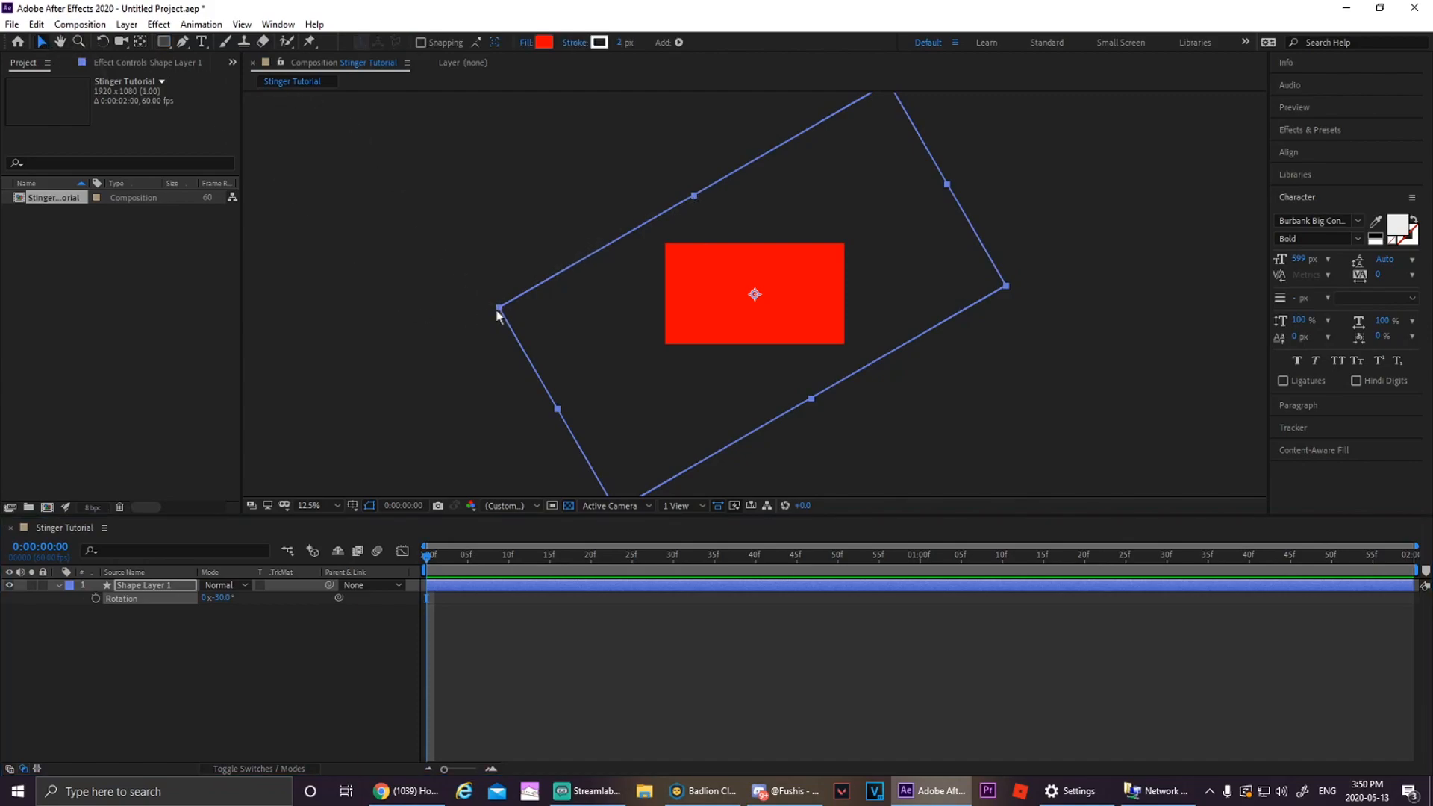
drag(498, 313, 526, 171)
mouse_move(913, 378)
mouse_down()
mouse_move(607, 388)
mouse_move(1218, 379)
mouse_move(660, 363)
mouse_move(918, 352)
mouse_move(931, 370)
mouse_up()
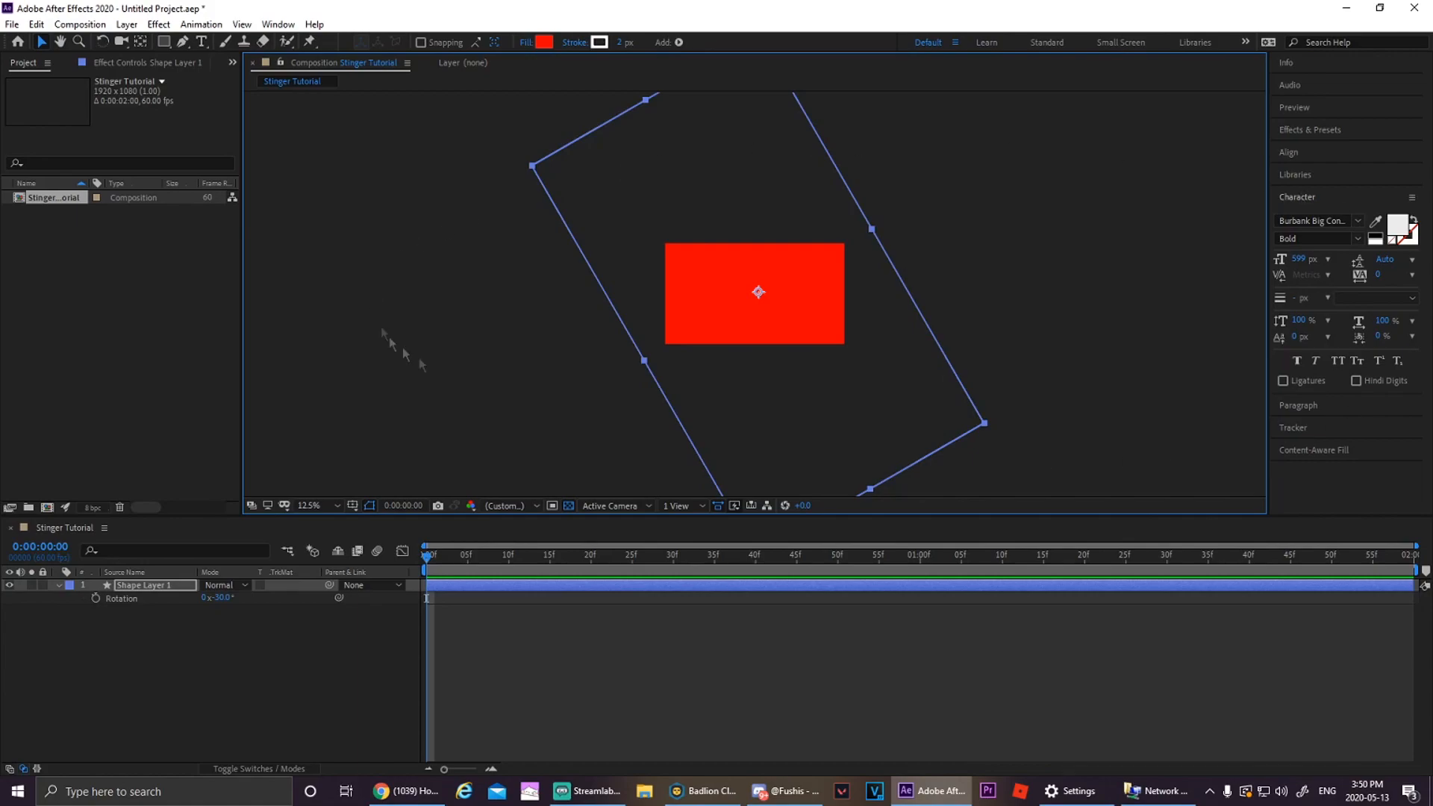
- Add Position keyframes holding the rectangle over the frame at 0:00:00:57 and 0:00:01:03
click(141, 582)
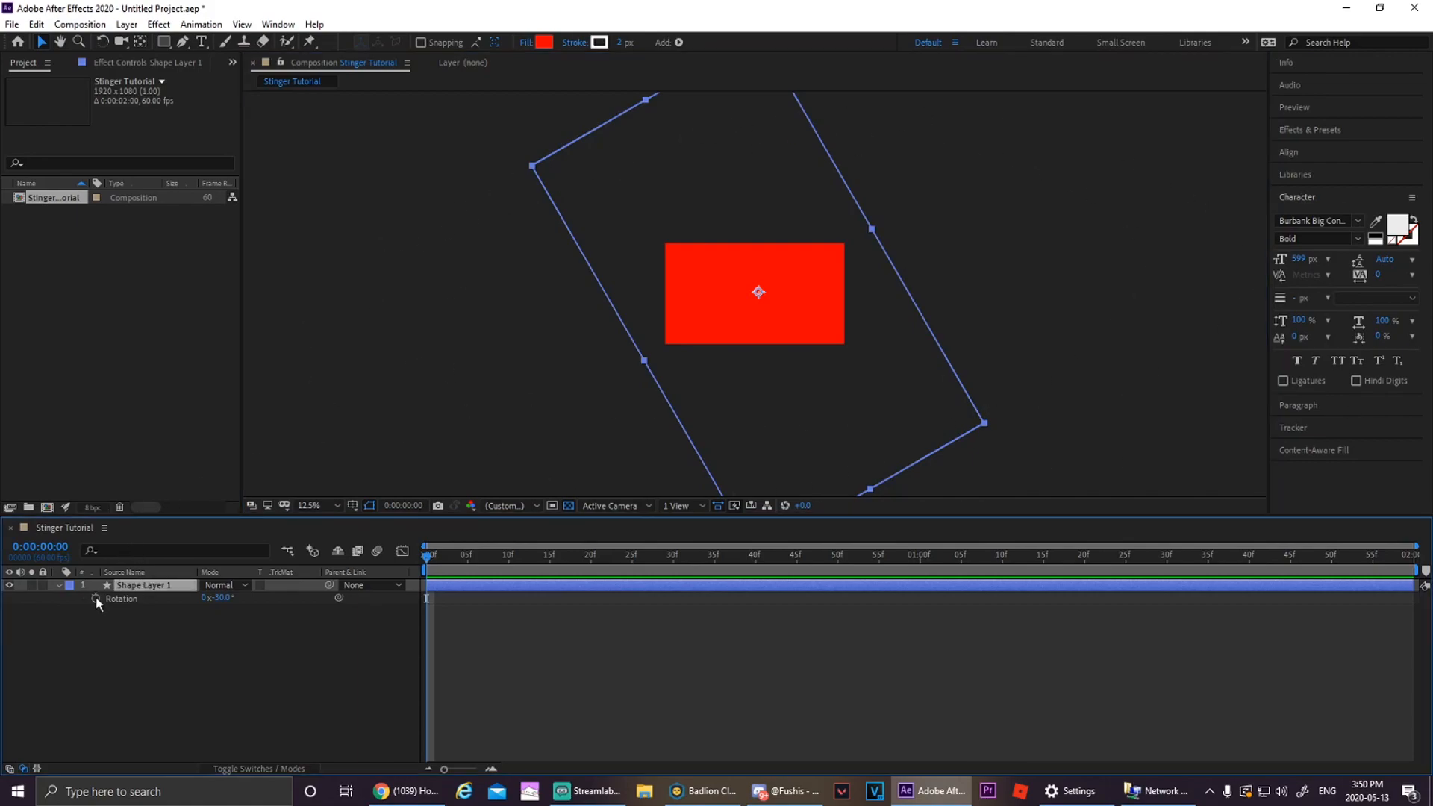
key(p)
drag(427, 556, 897, 560)
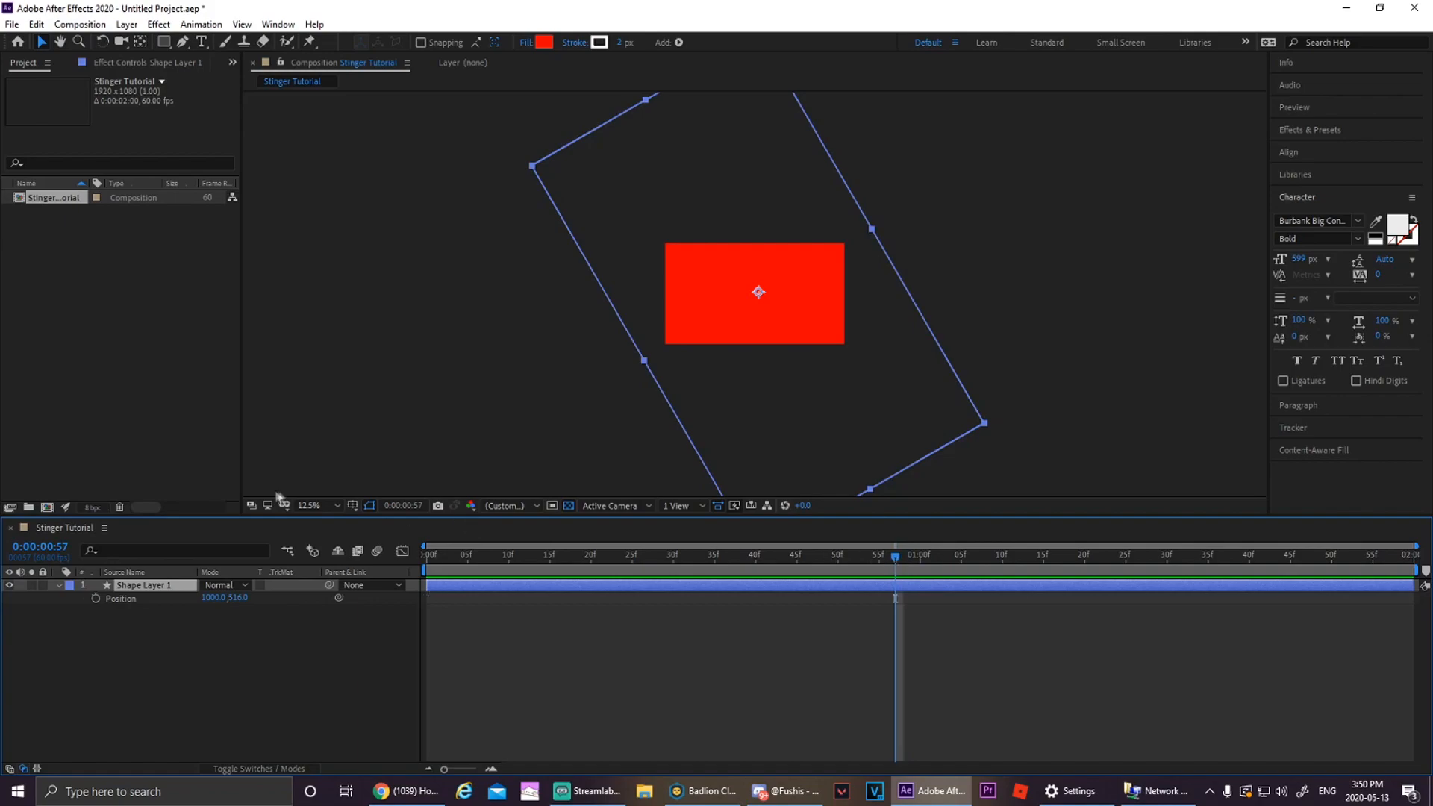
click(96, 599)
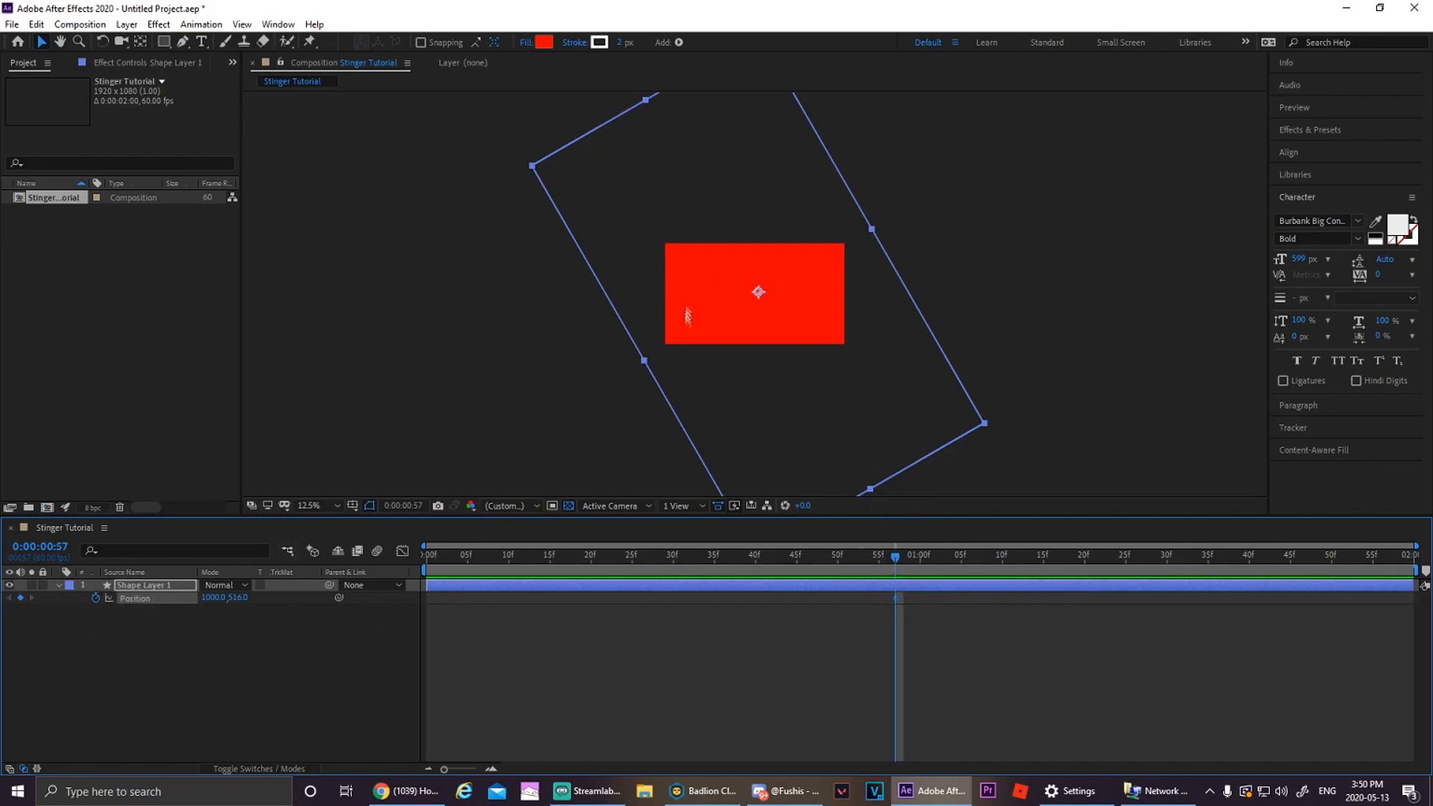
drag(895, 555, 946, 560)
click(21, 598)
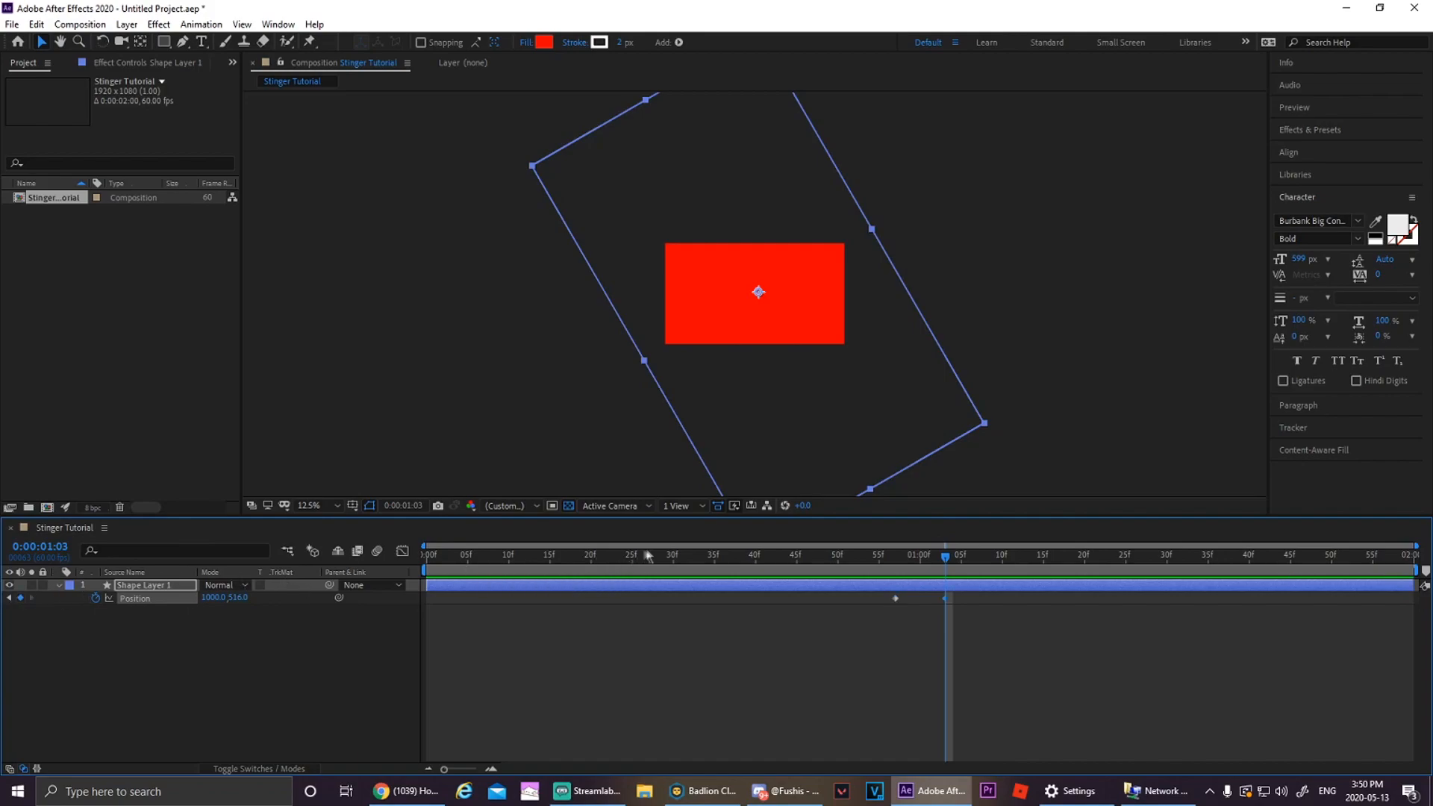
- At 0:00:00:00, move the rectangle horizontally out of the frame's left side to about -1992, 516, and preview the entrance
drag(944, 560, 427, 566)
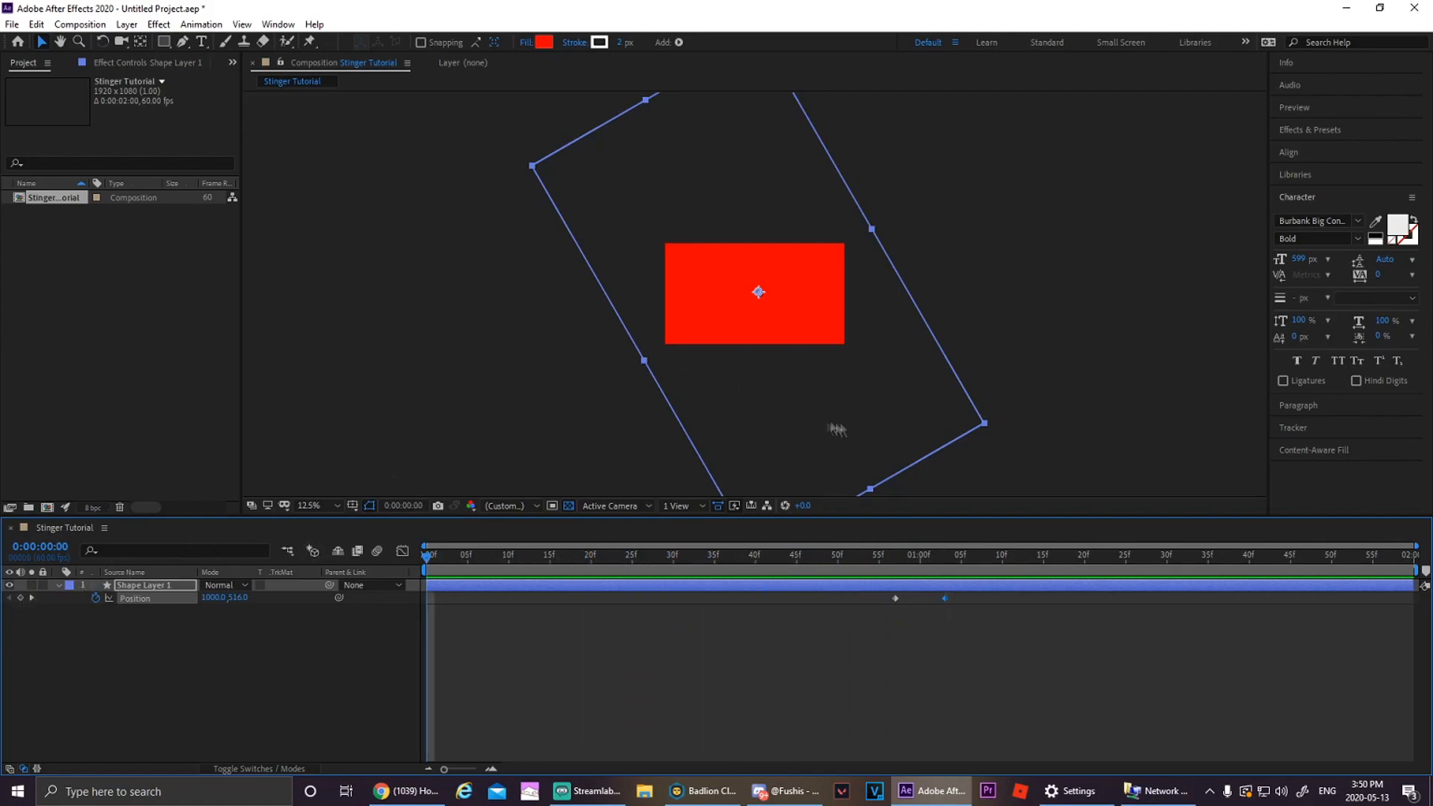
drag(905, 425, 638, 424)
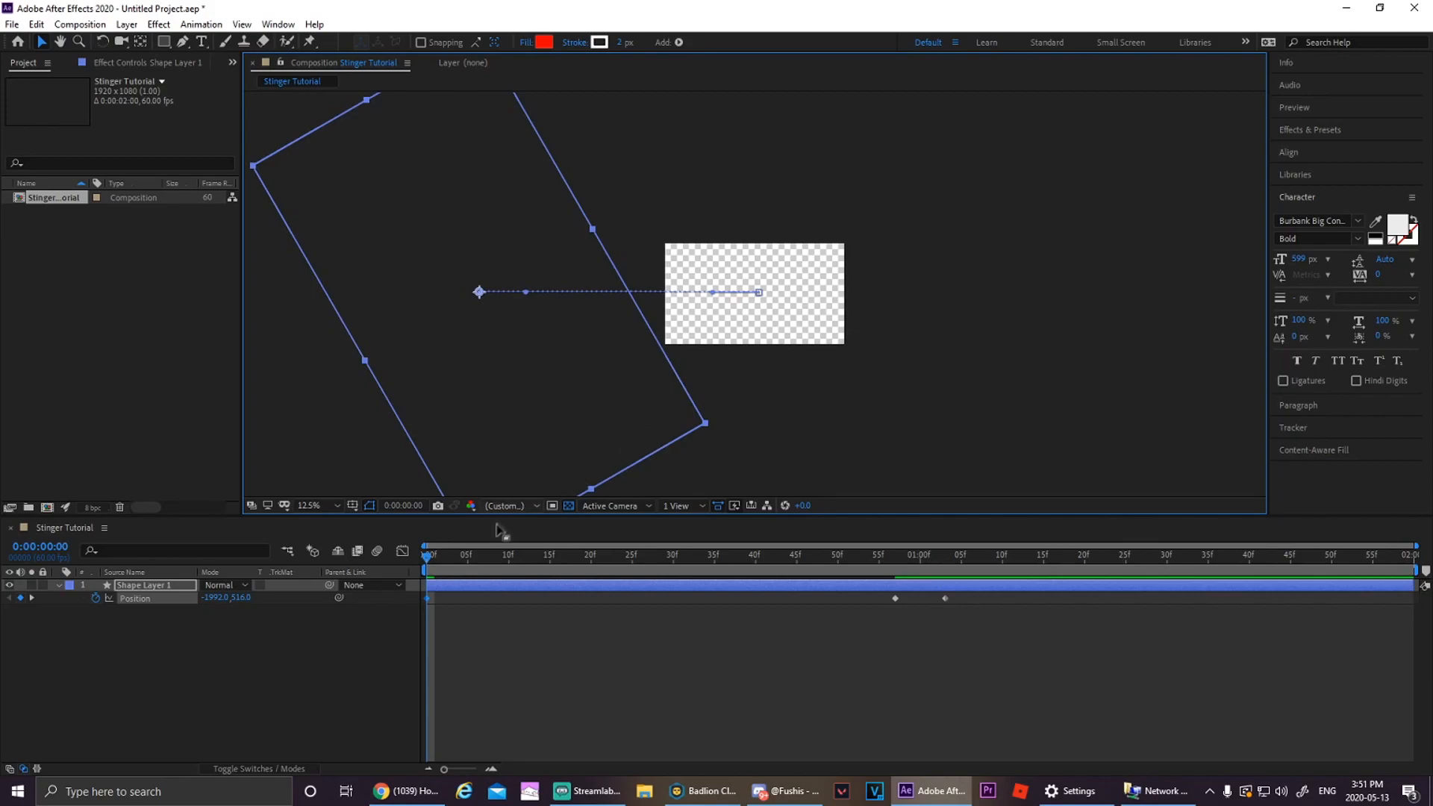
click(427, 558)
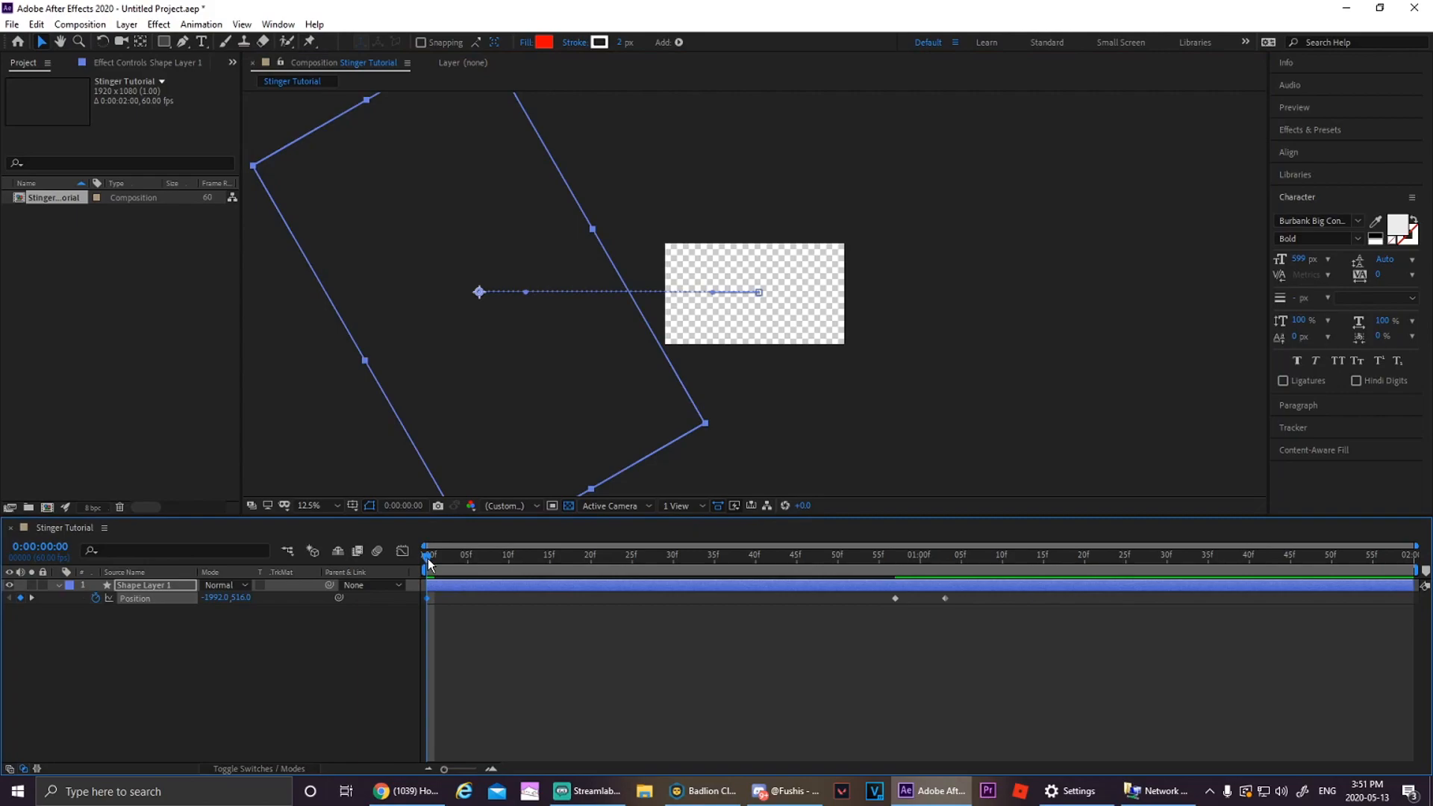
key(space)
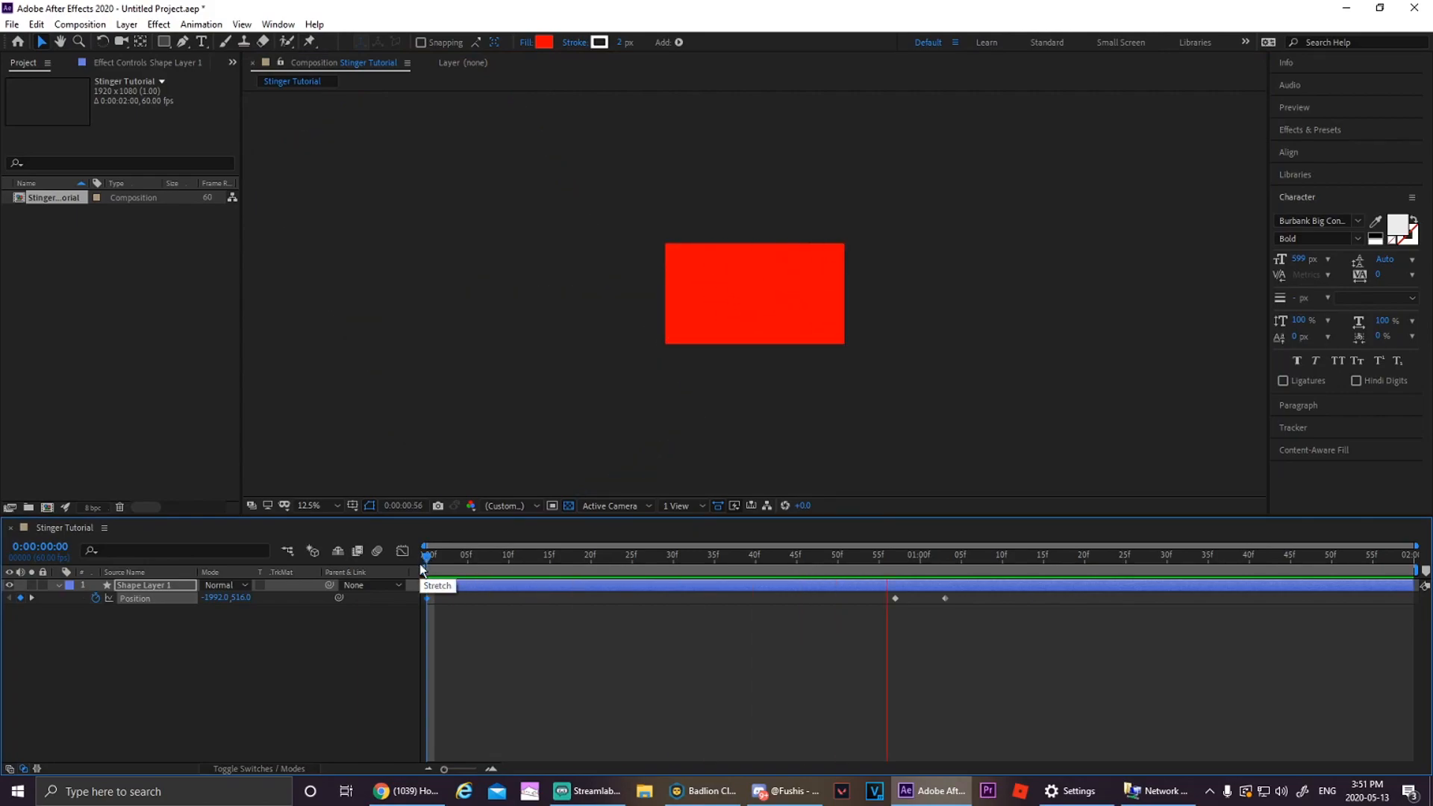
key(space)
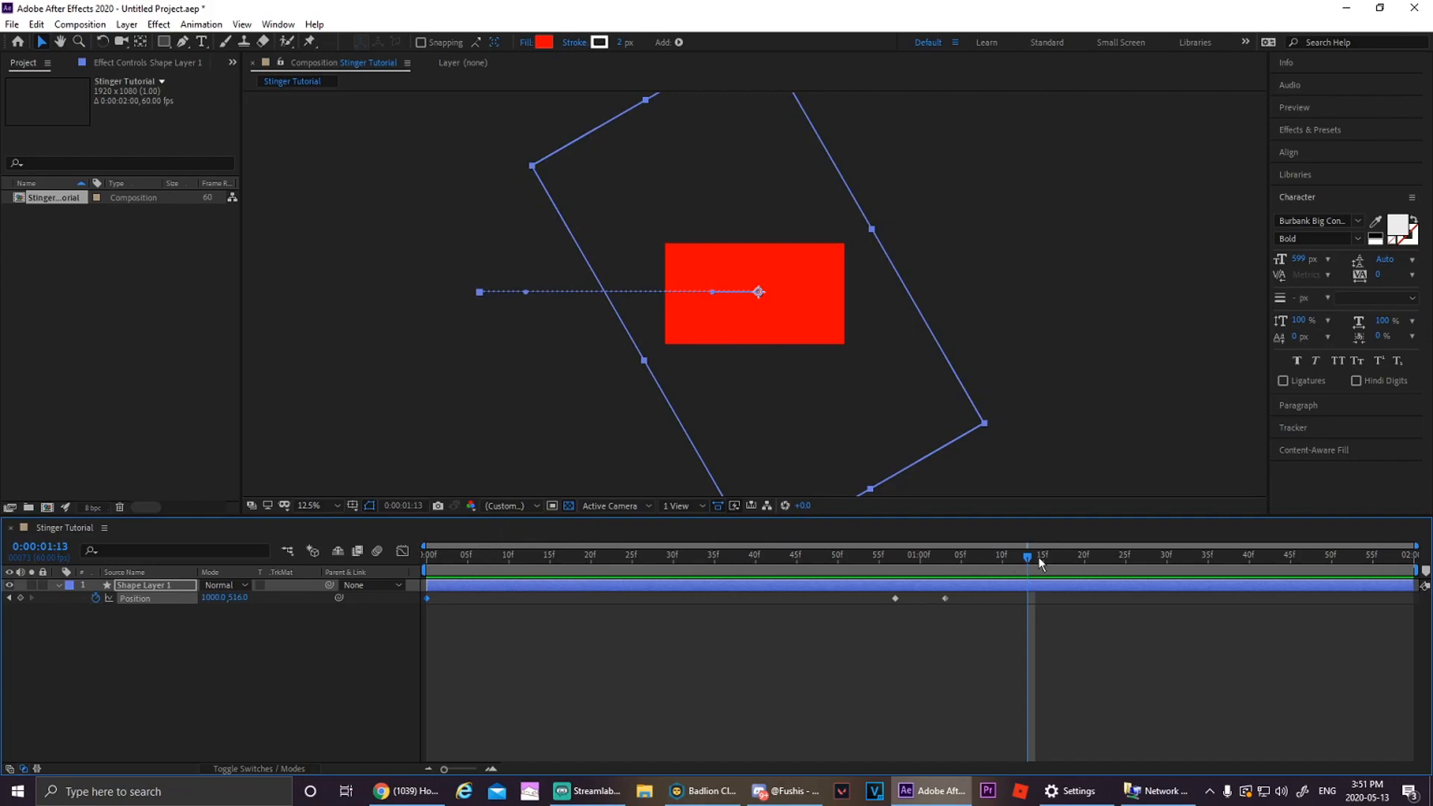
- At 0:00:01:56, move the rectangle horizontally out of the frame's right side to keyframe its exit
drag(1019, 565, 1425, 558)
drag(1409, 560, 1385, 563)
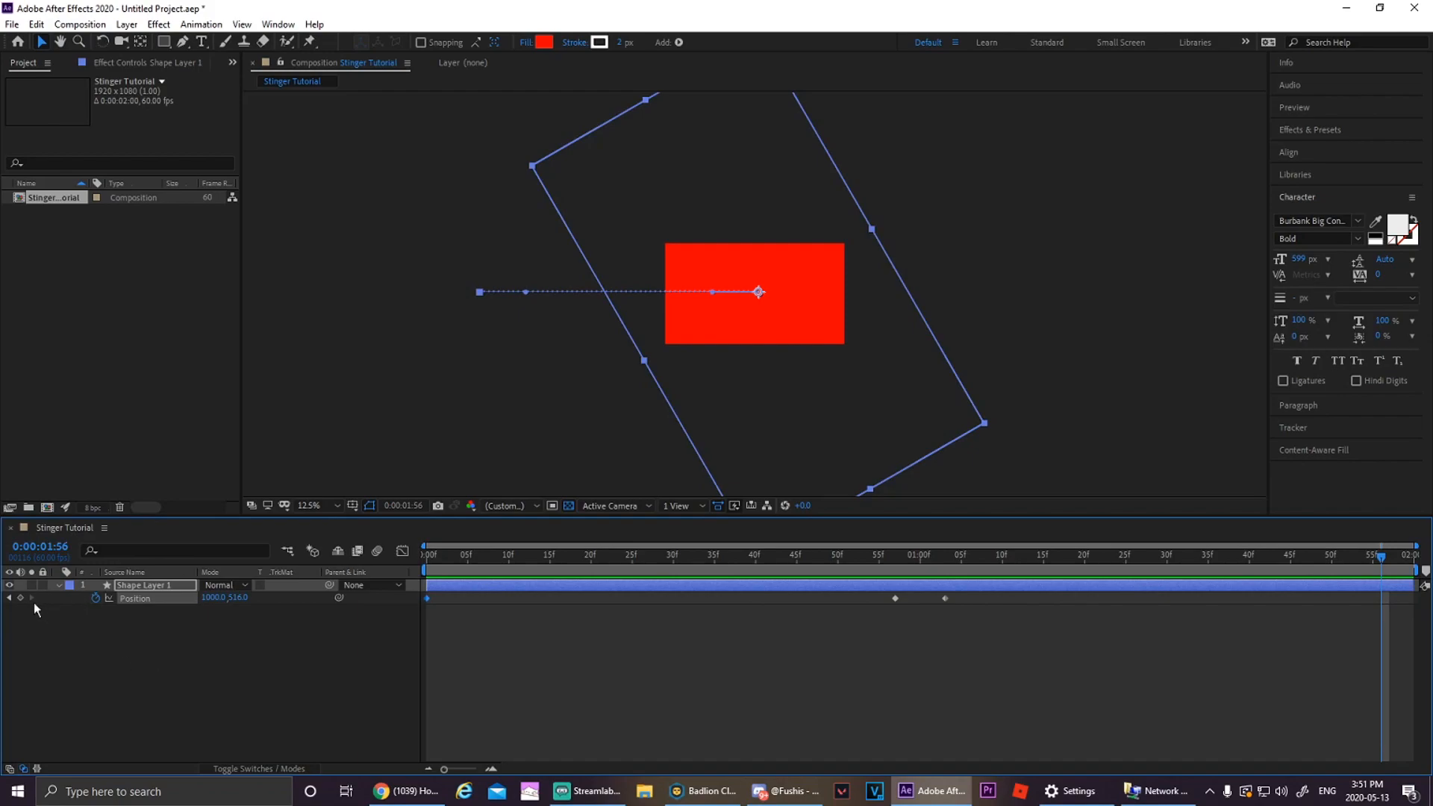
drag(818, 389, 1104, 381)
- Apply Easy Ease to the first two Position keyframes, and check the motion in the speed graph and a preview
key(Home)
drag(901, 610, 348, 602)
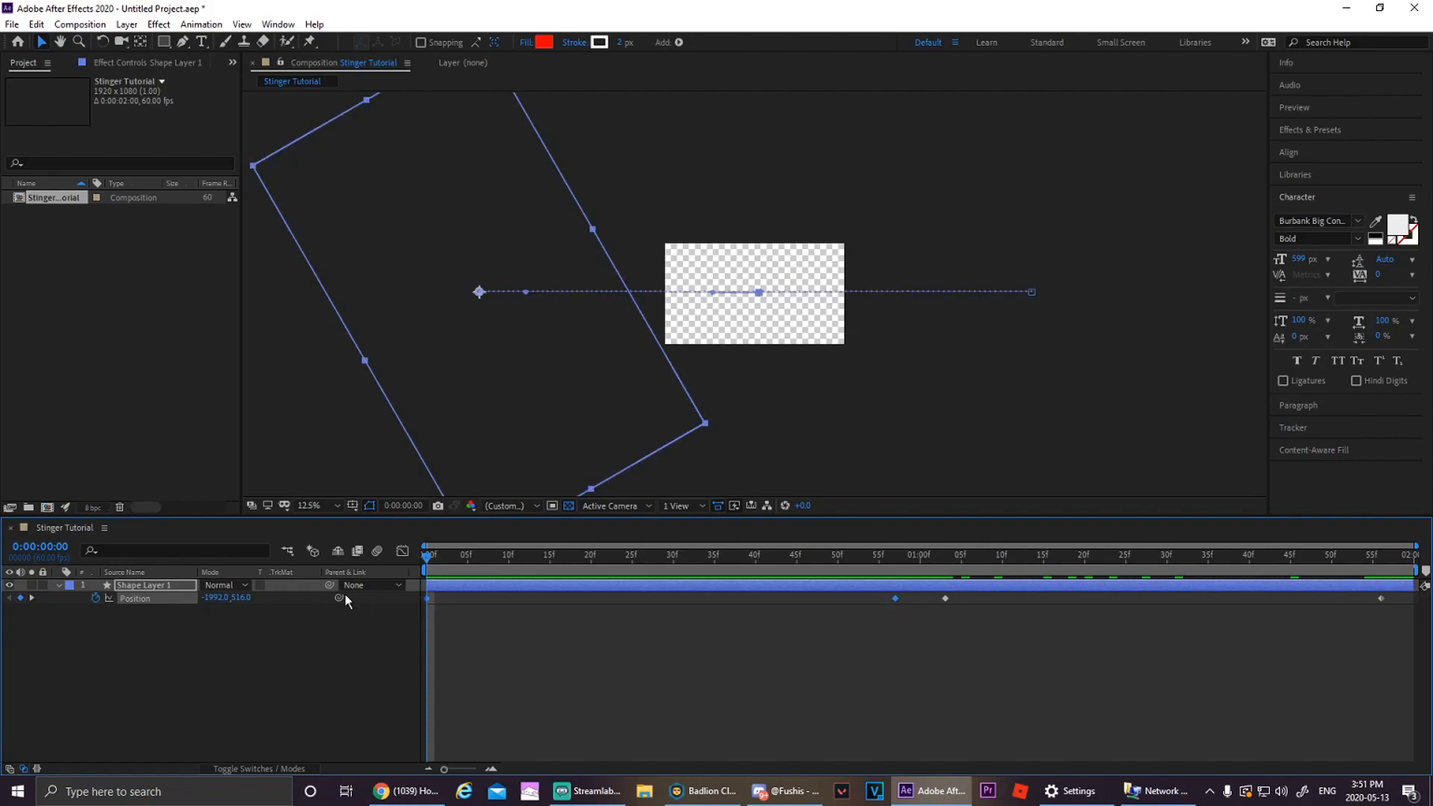
key(F9)
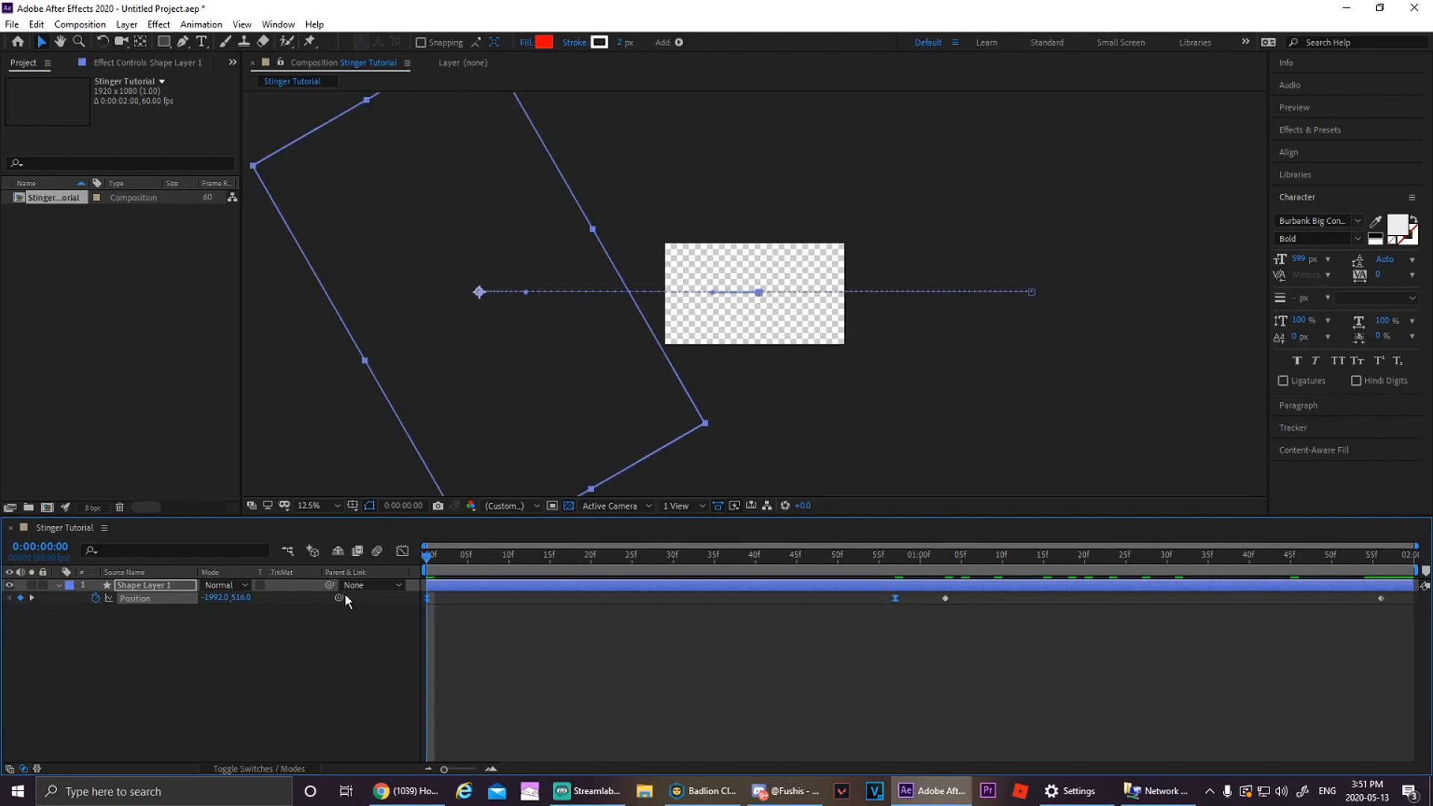
click(401, 551)
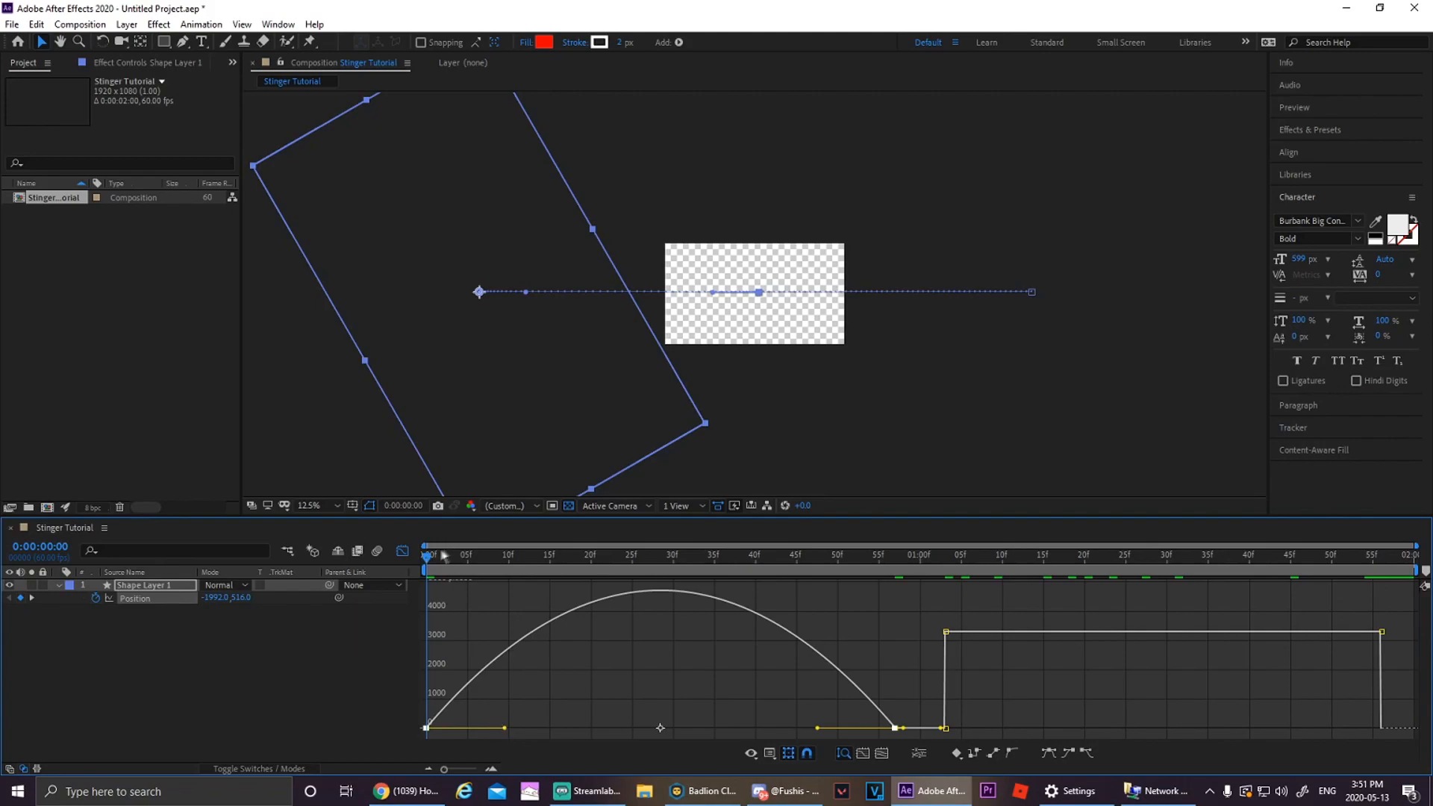
click(402, 552)
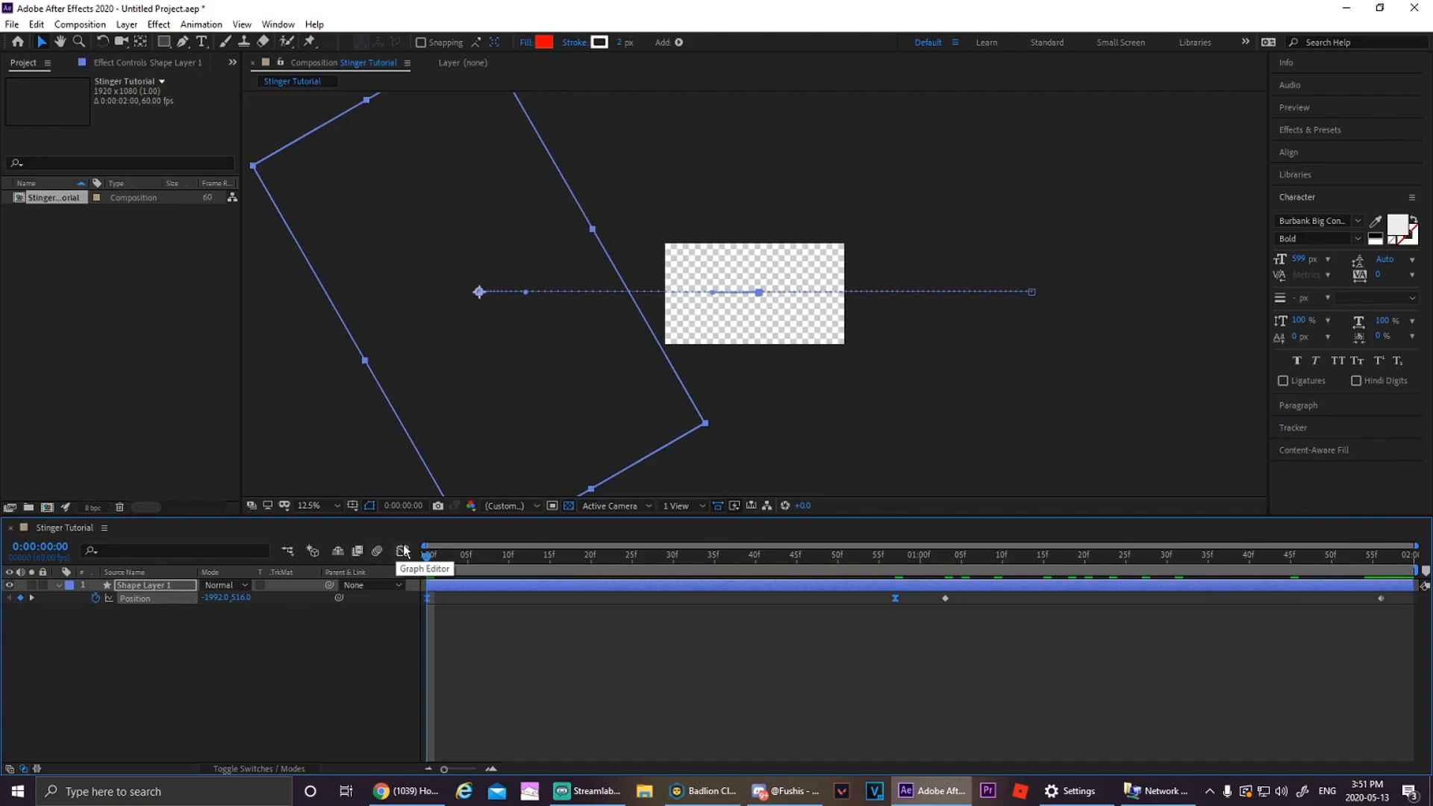
click(432, 556)
key(space)
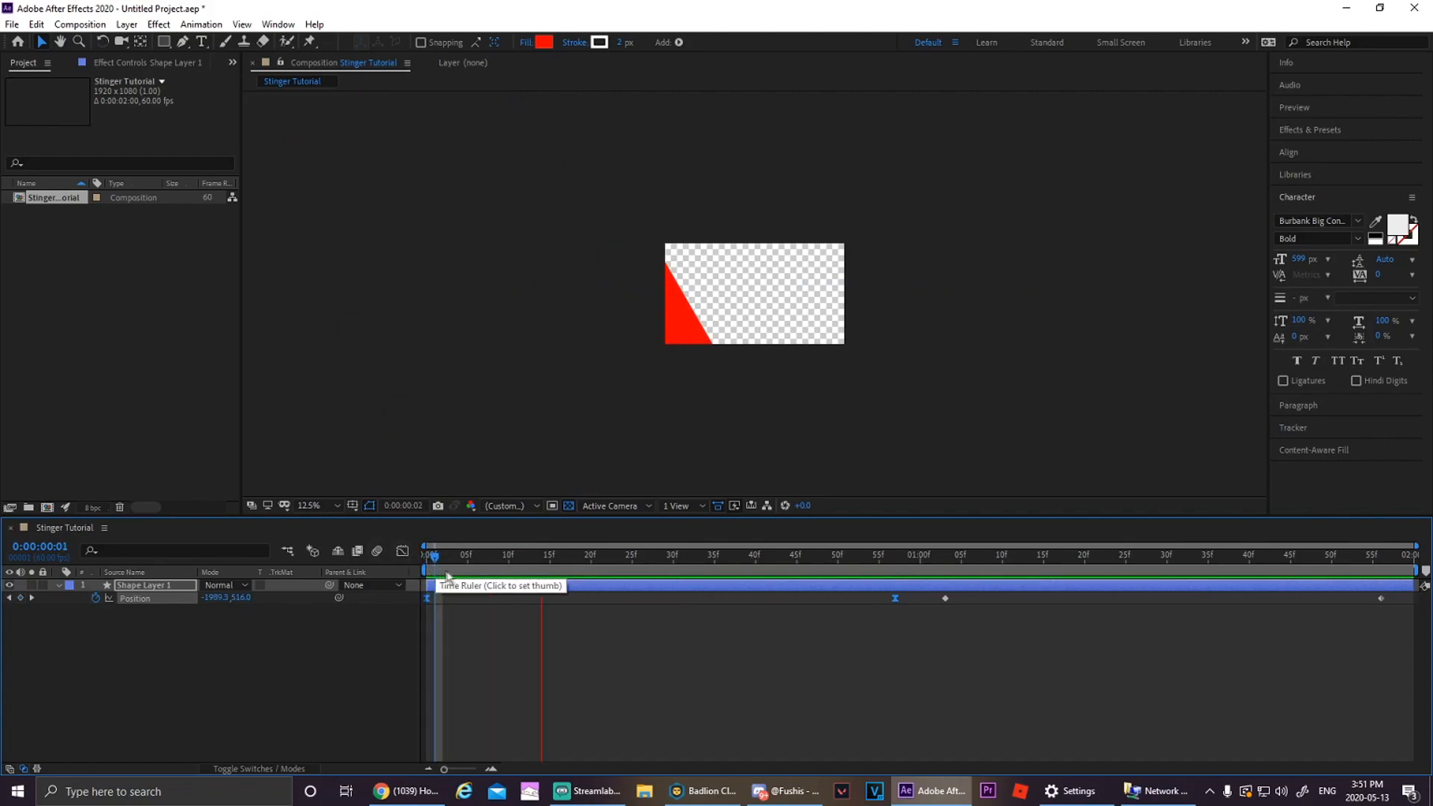
- In the speed graph, lengthen the first Position keyframe's outgoing ease handle to the middle of the entrance, and preview the motion
key(space)
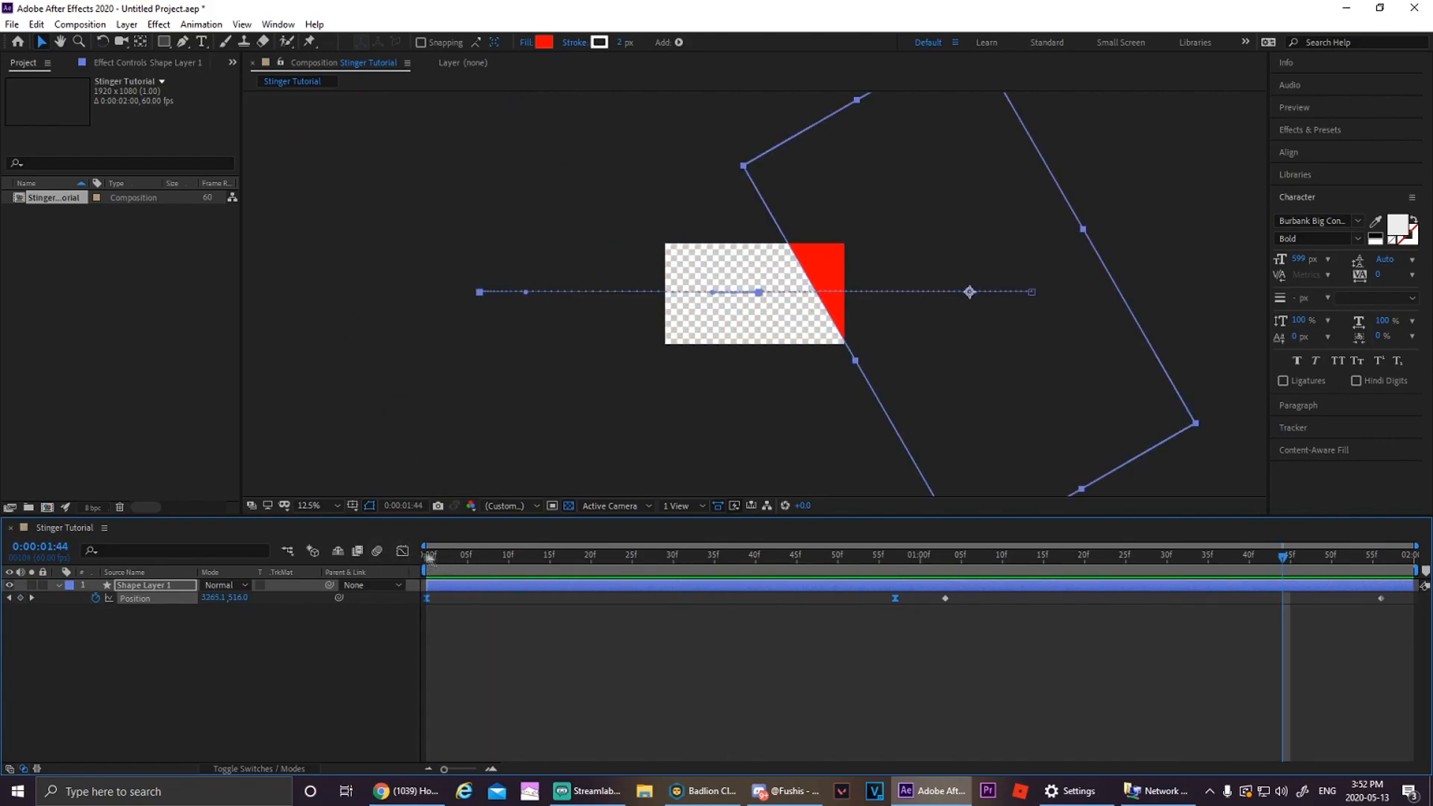
click(403, 551)
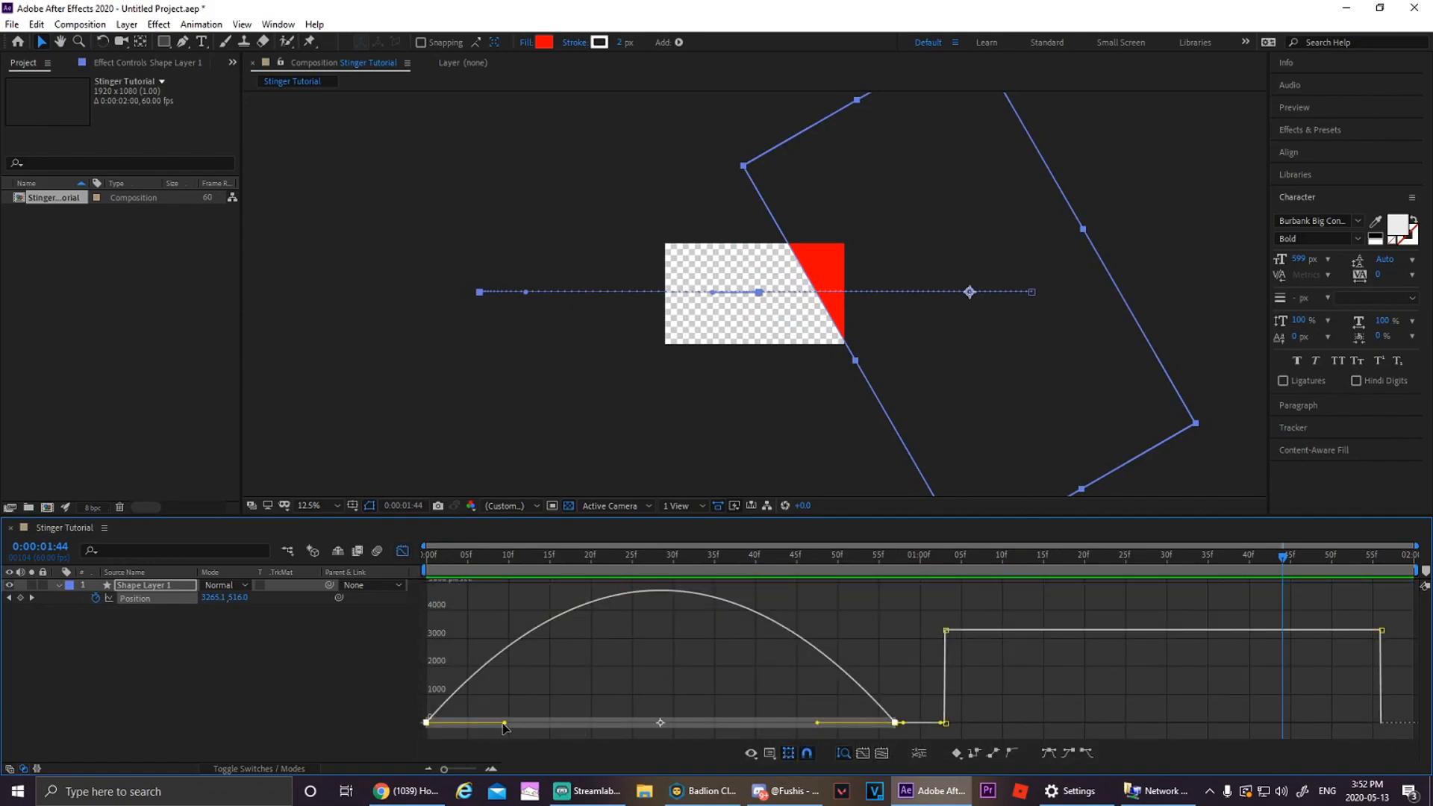
drag(505, 726, 664, 725)
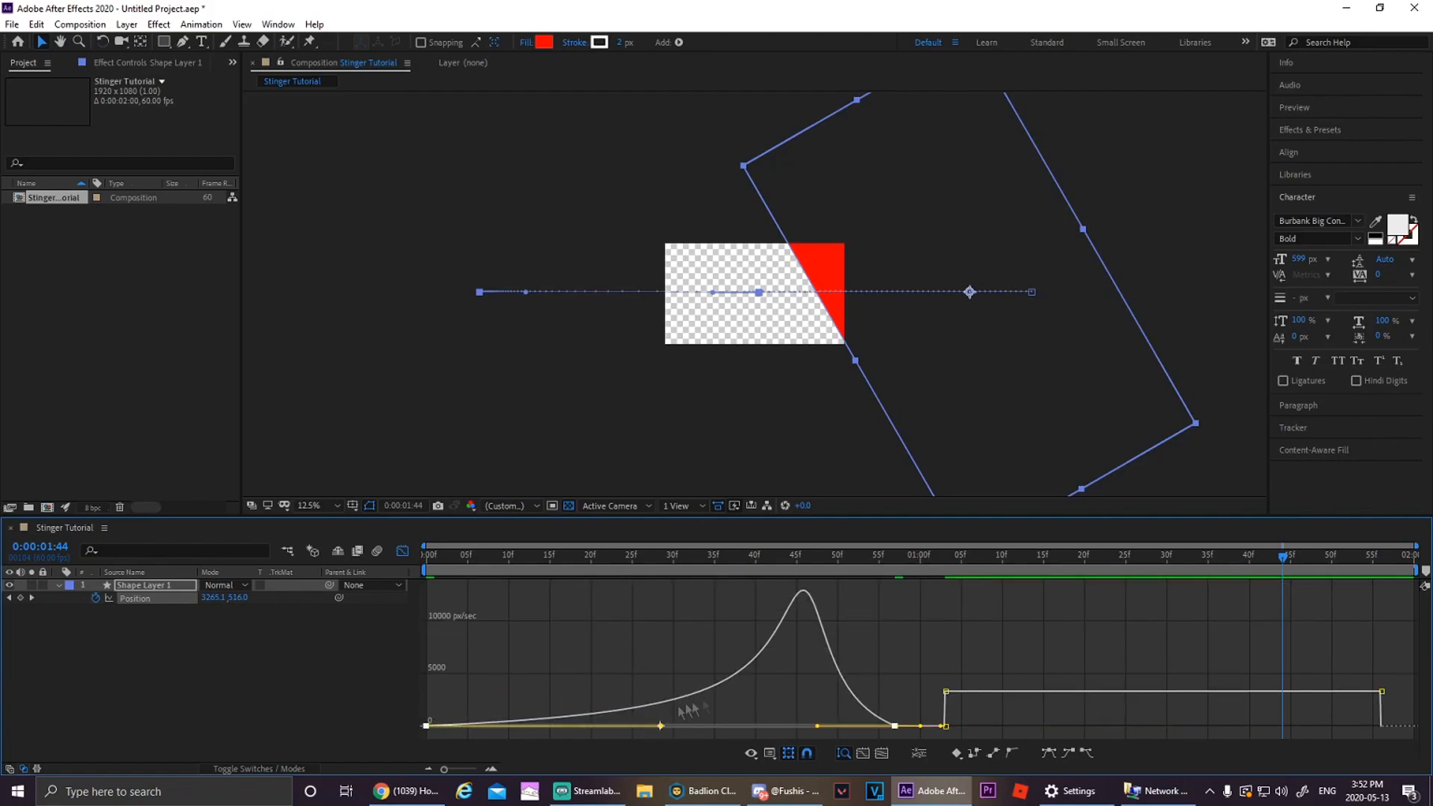
mouse_move(803, 607)
click(402, 550)
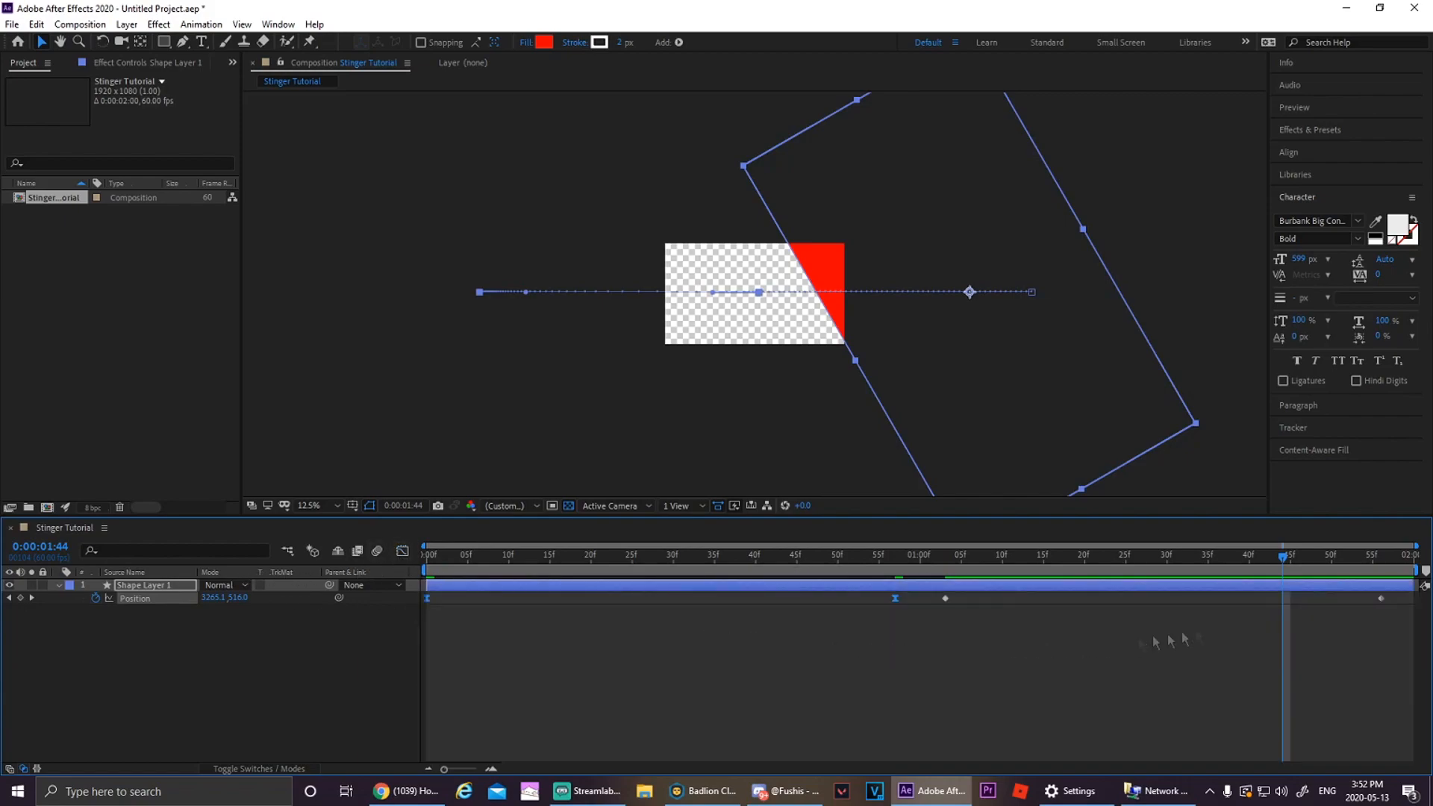
key(space)
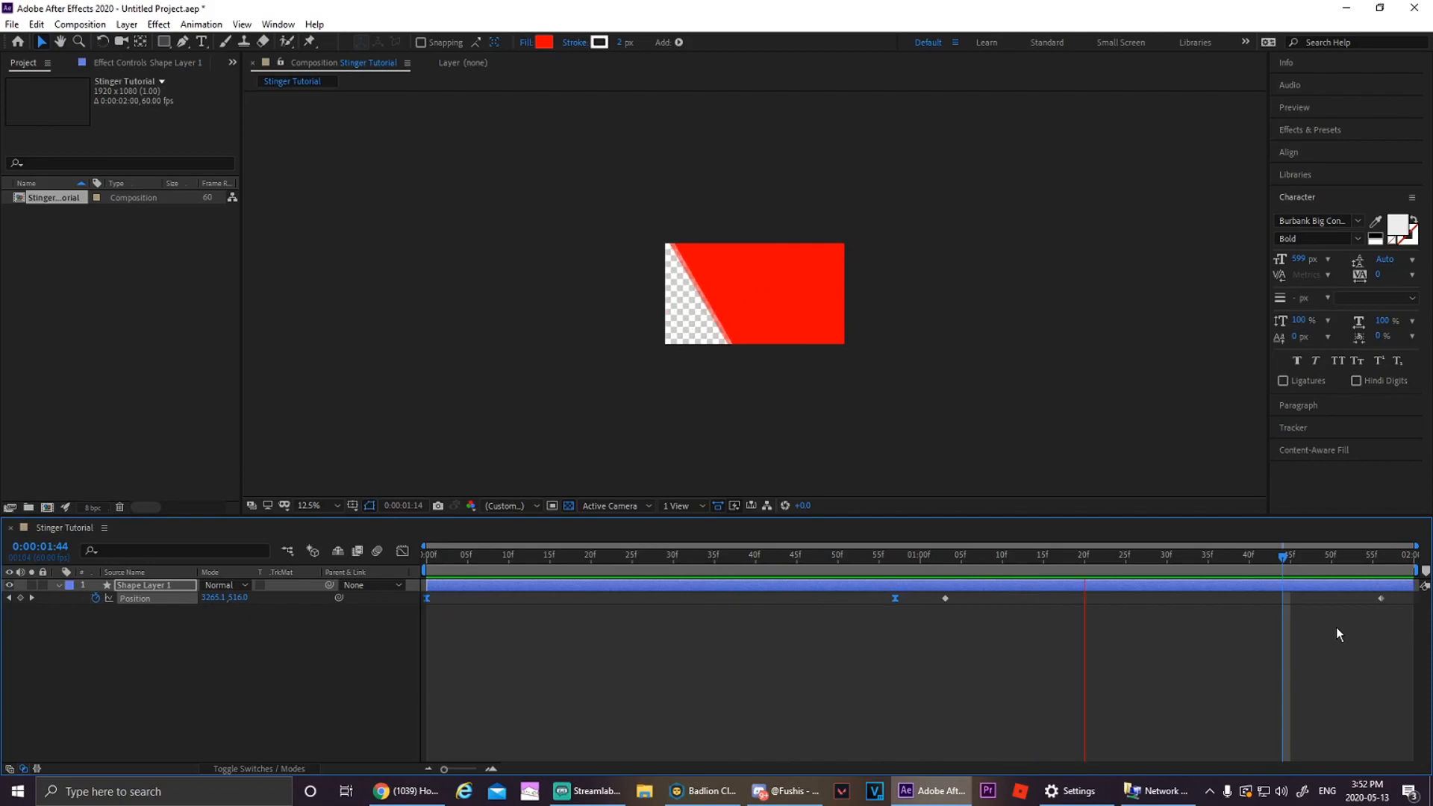
key(space)
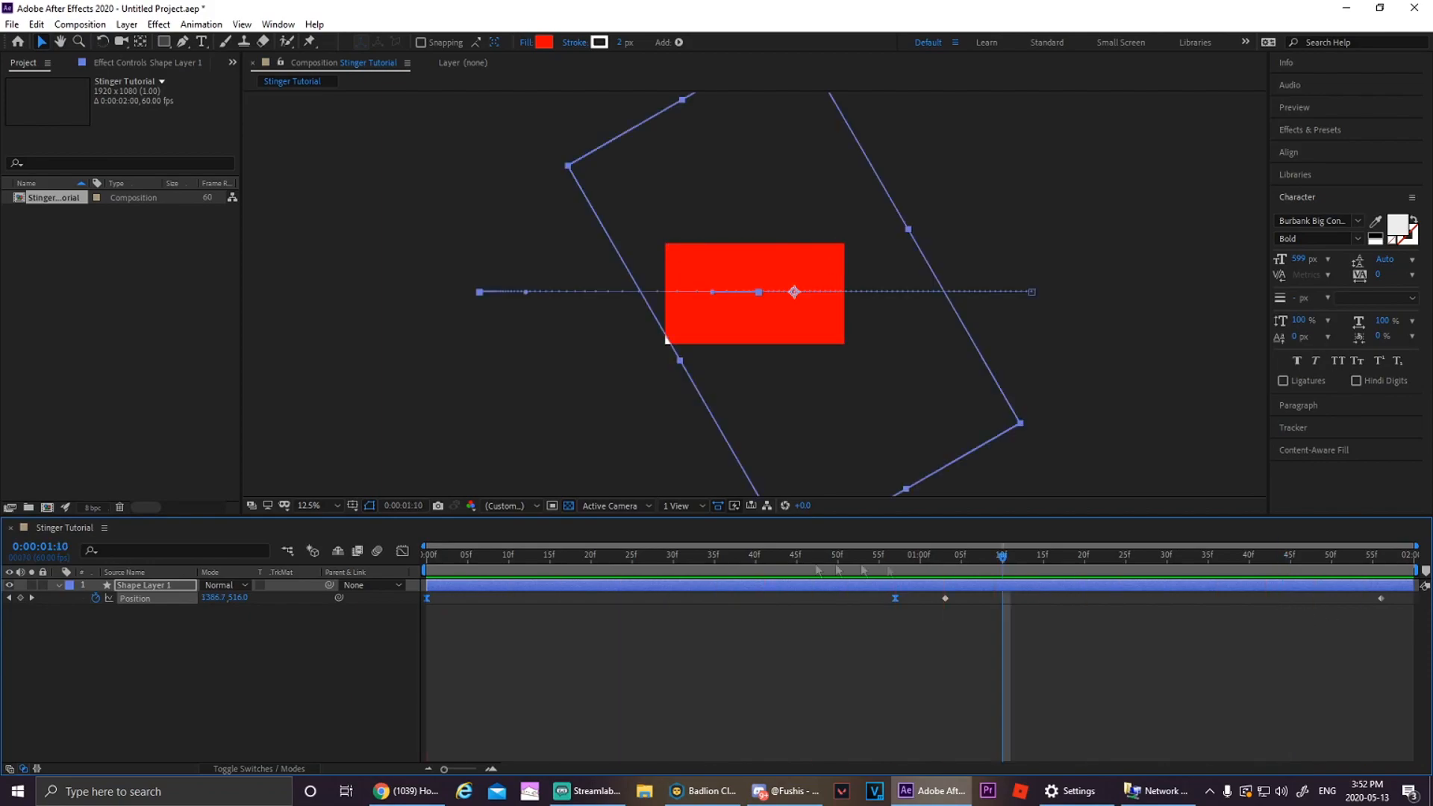
- Apply Easy Ease to the last two Position keyframes of the red rectangle
drag(938, 606, 1425, 610)
key(F9)
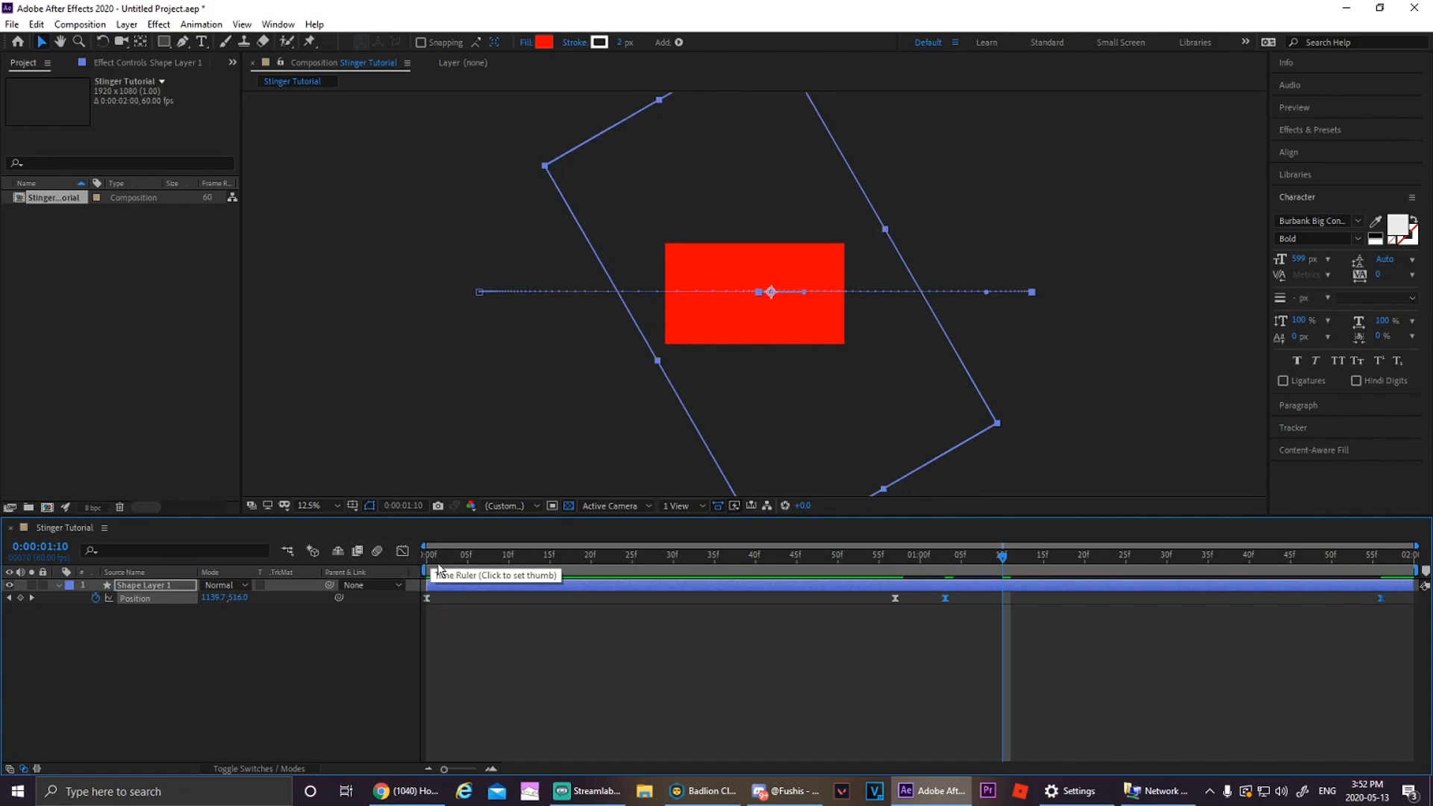
click(796, 555)
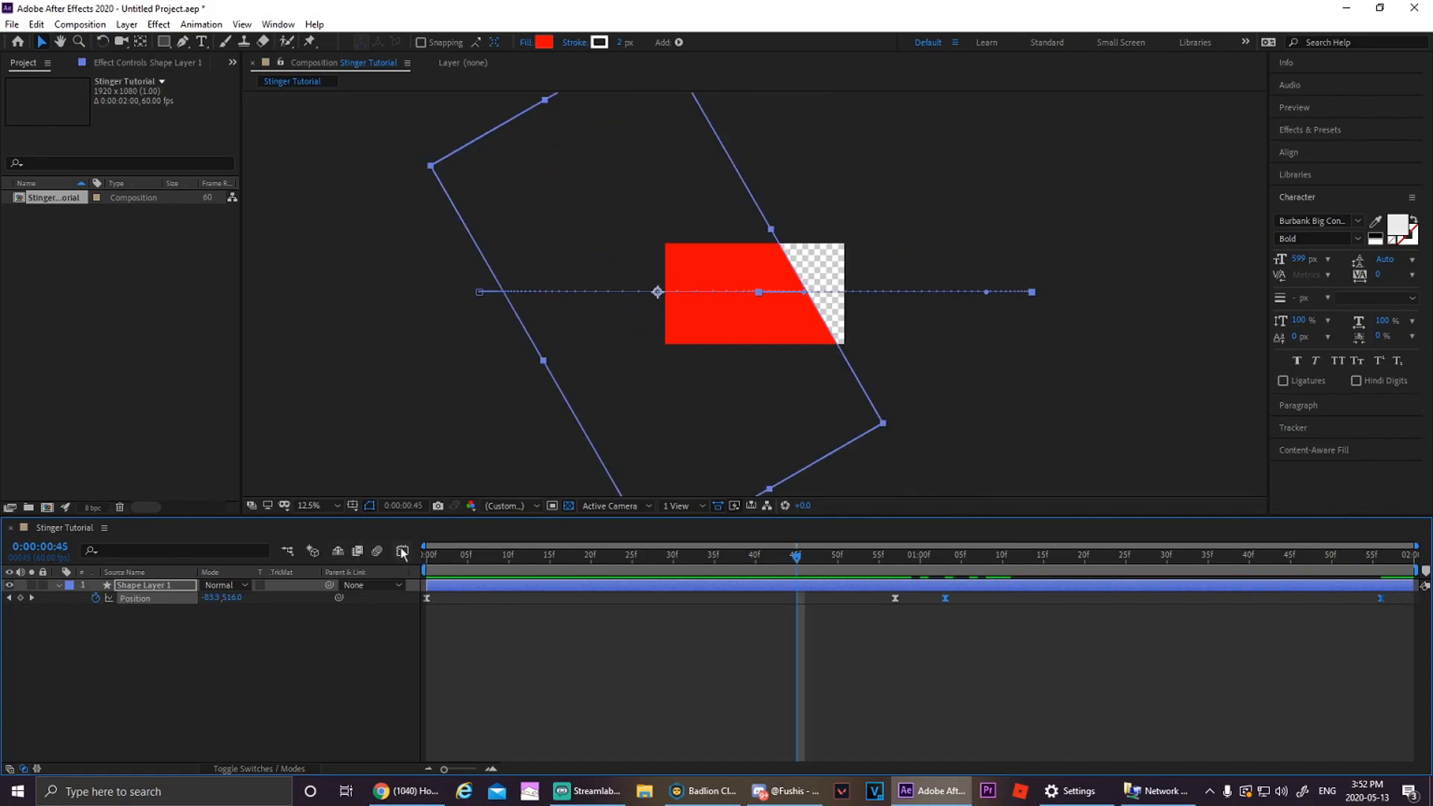
- Extend the last Position keyframe's incoming ease handle to 100% influence in the speed graph, and preview the full transition
click(402, 551)
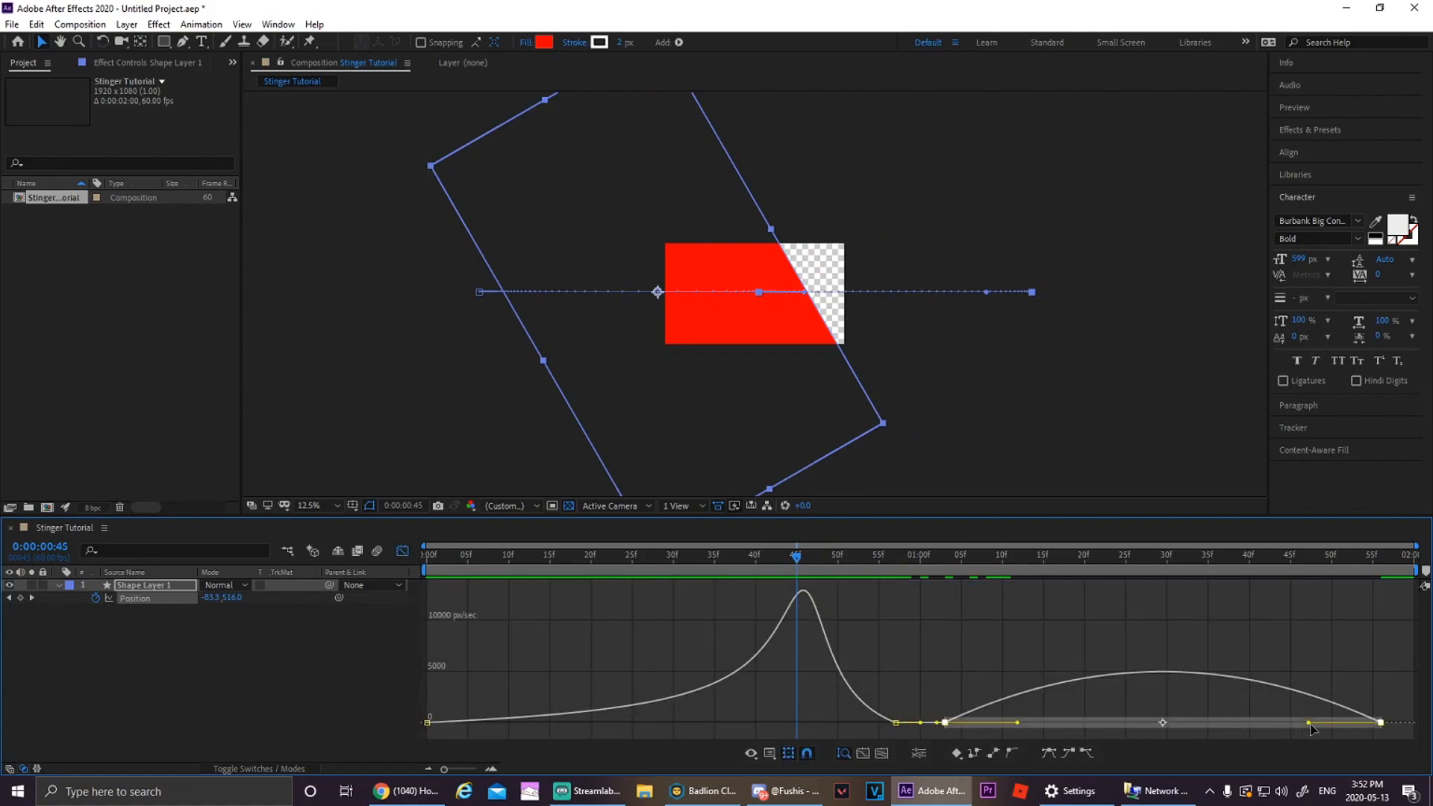
drag(1310, 723, 1162, 724)
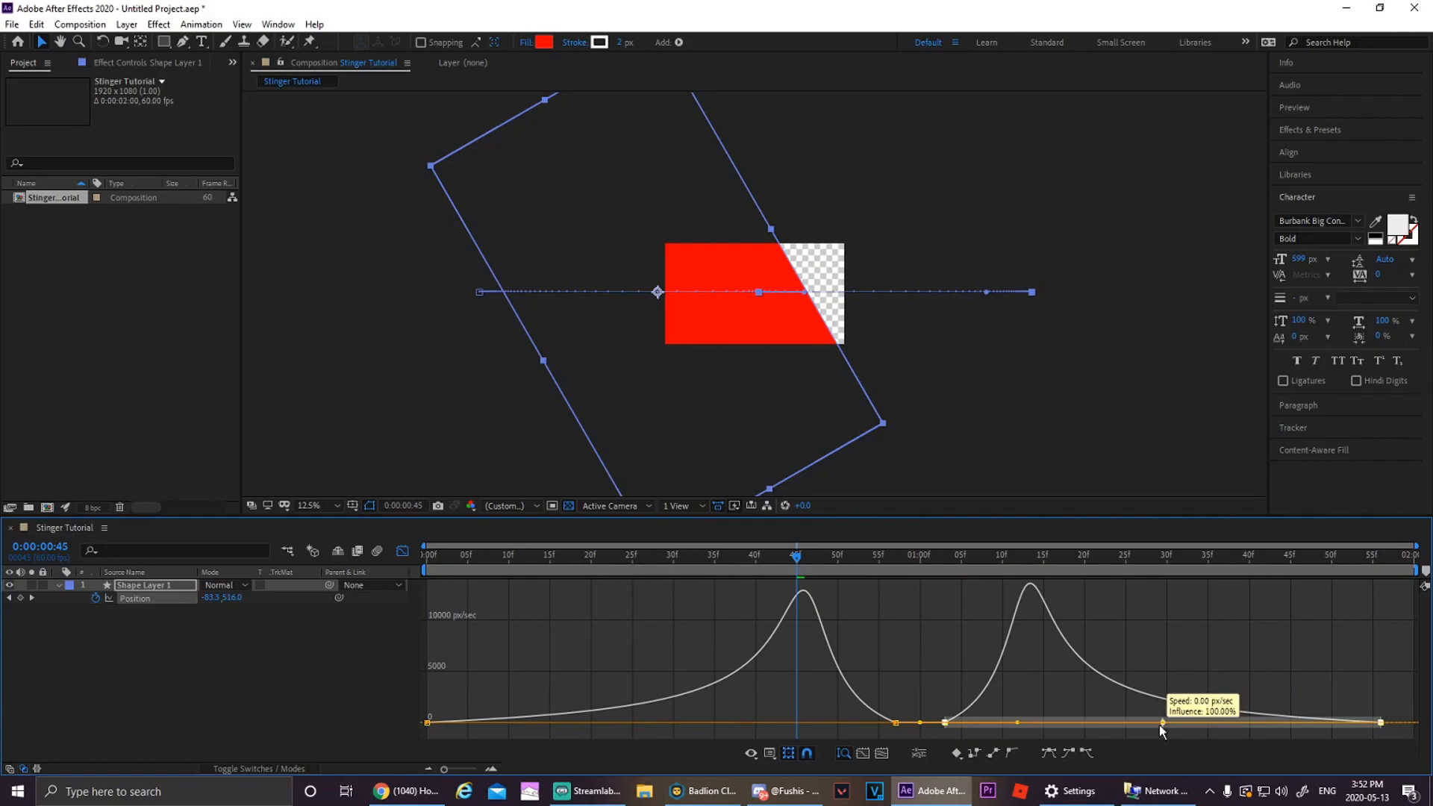
click(402, 551)
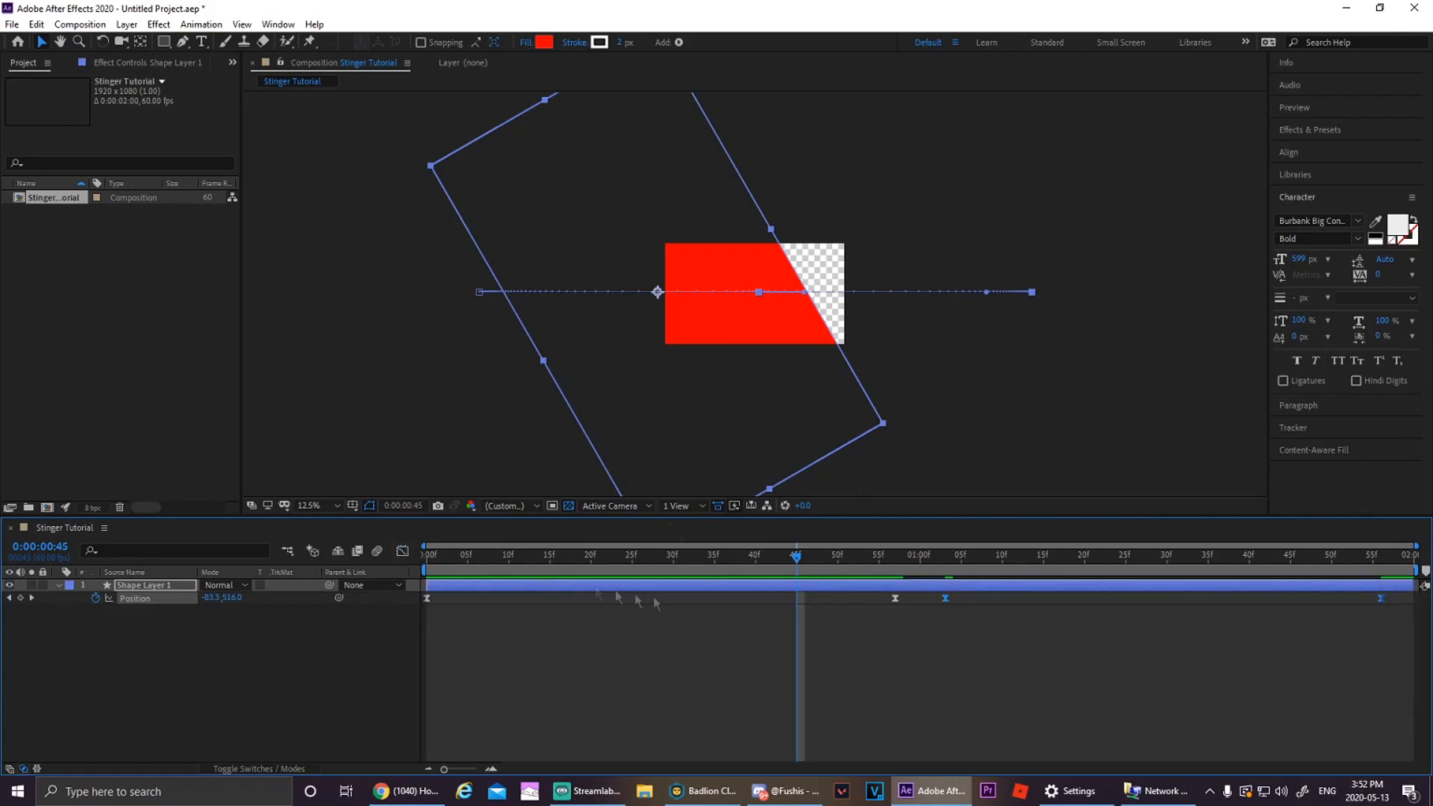
key(space)
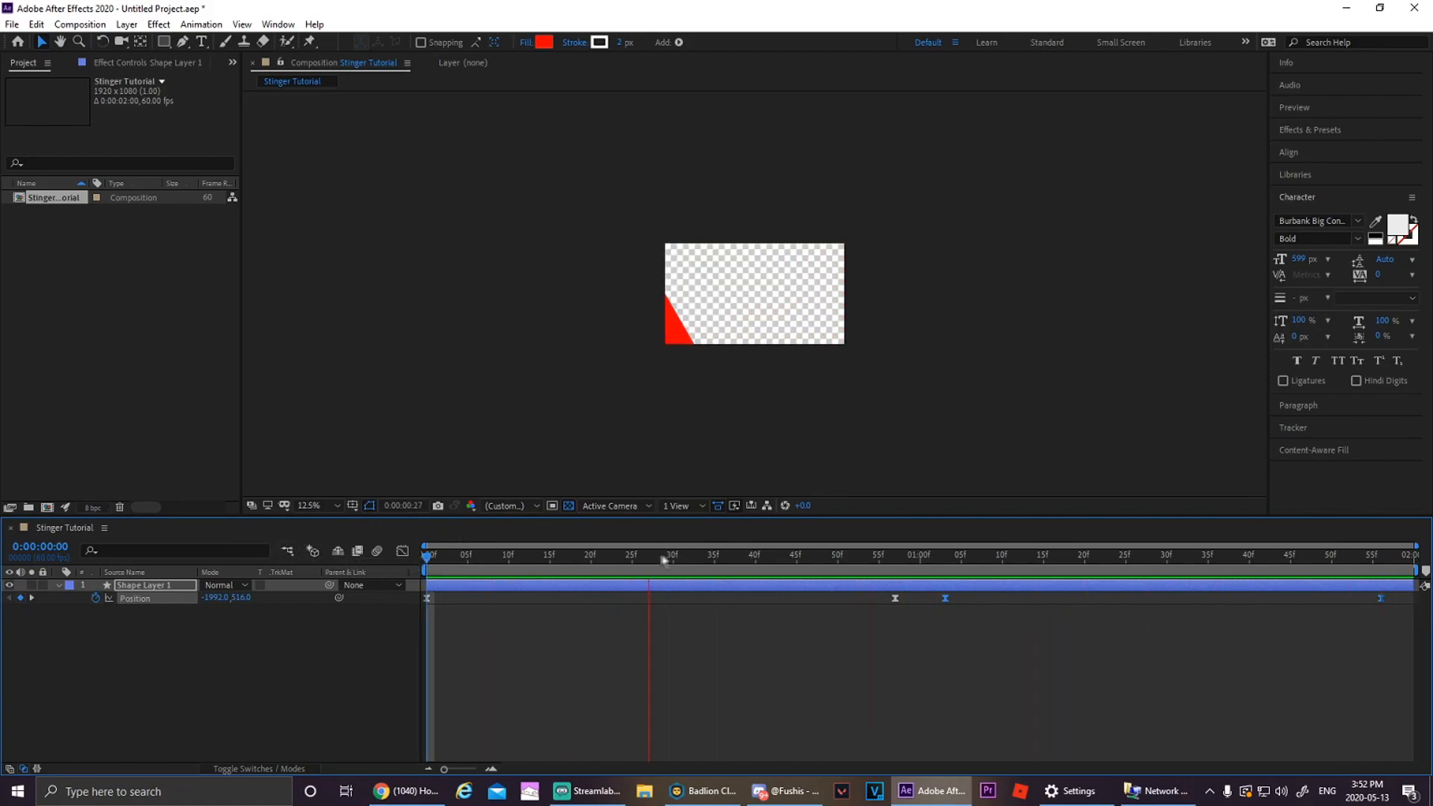
click(754, 568)
- Duplicate the red rectangle's shape layer with its keyframes, and preview the composition
right_click(138, 585)
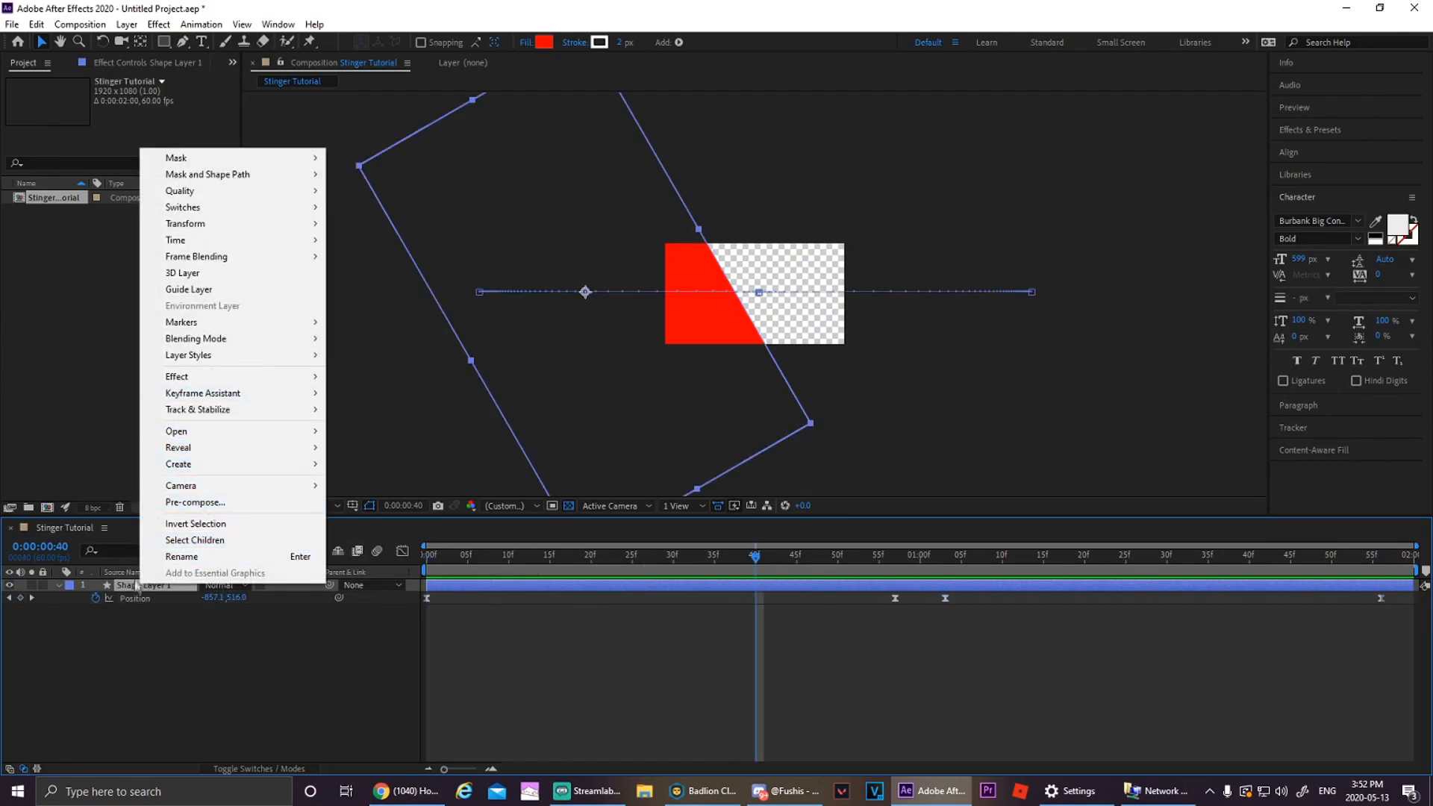
click(129, 584)
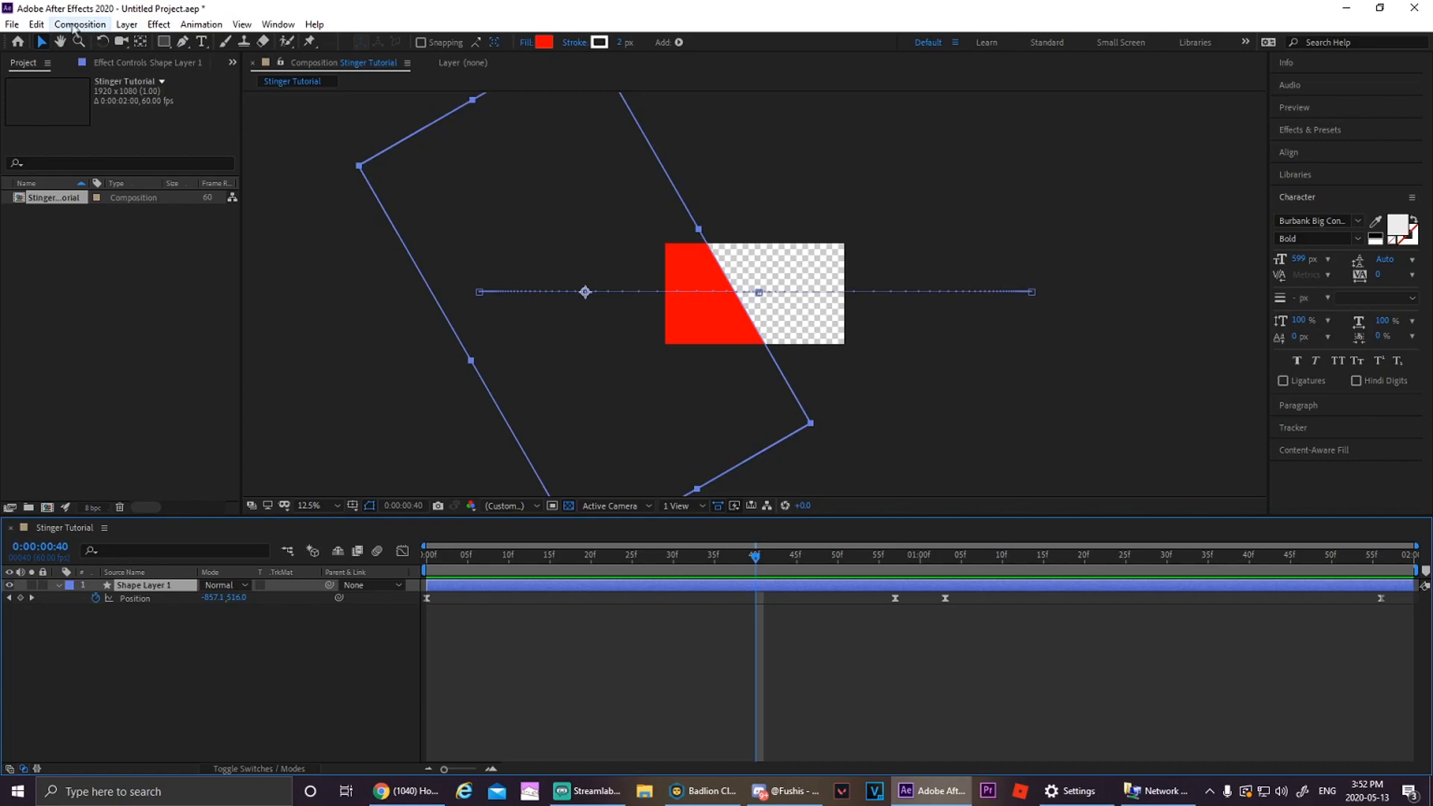
click(36, 24)
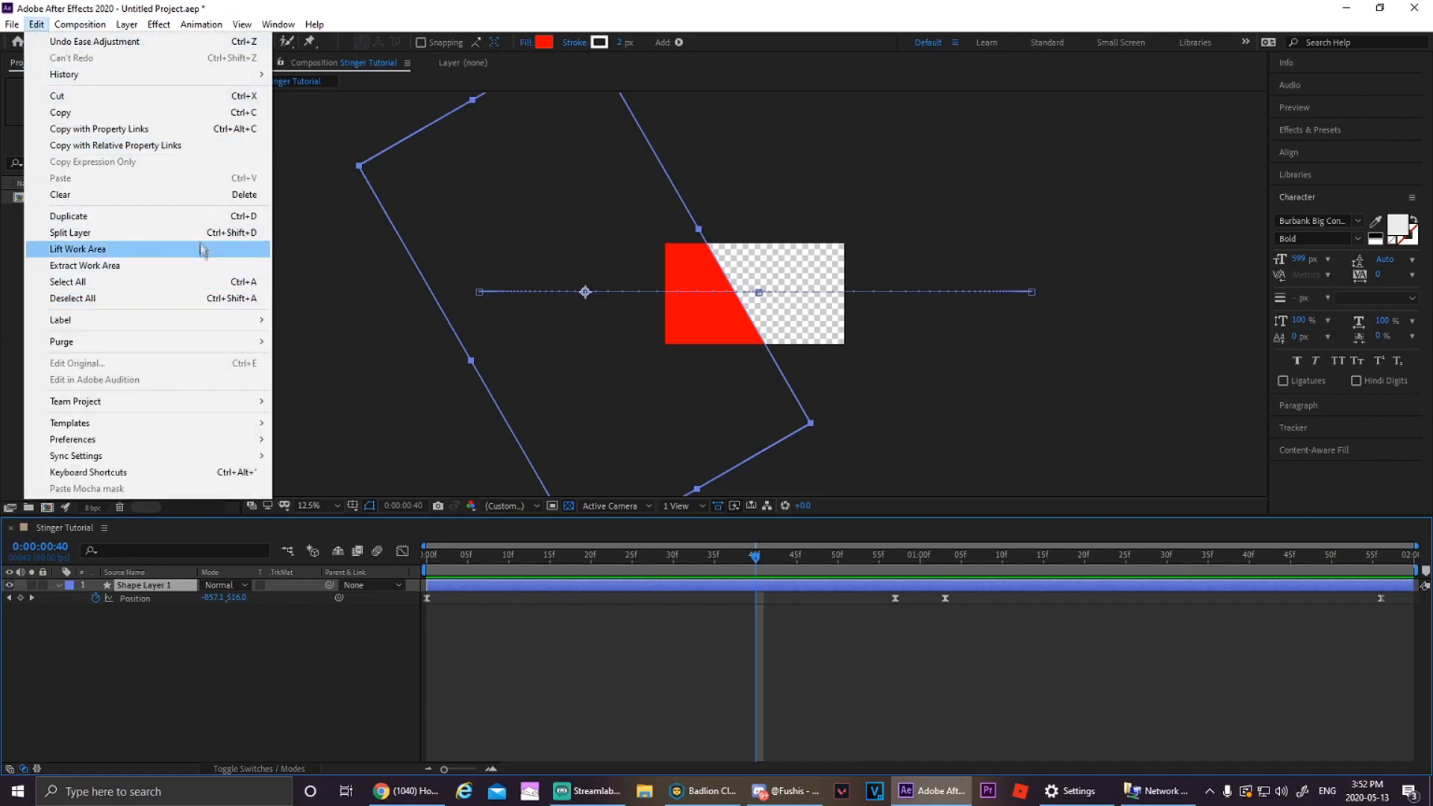
click(178, 218)
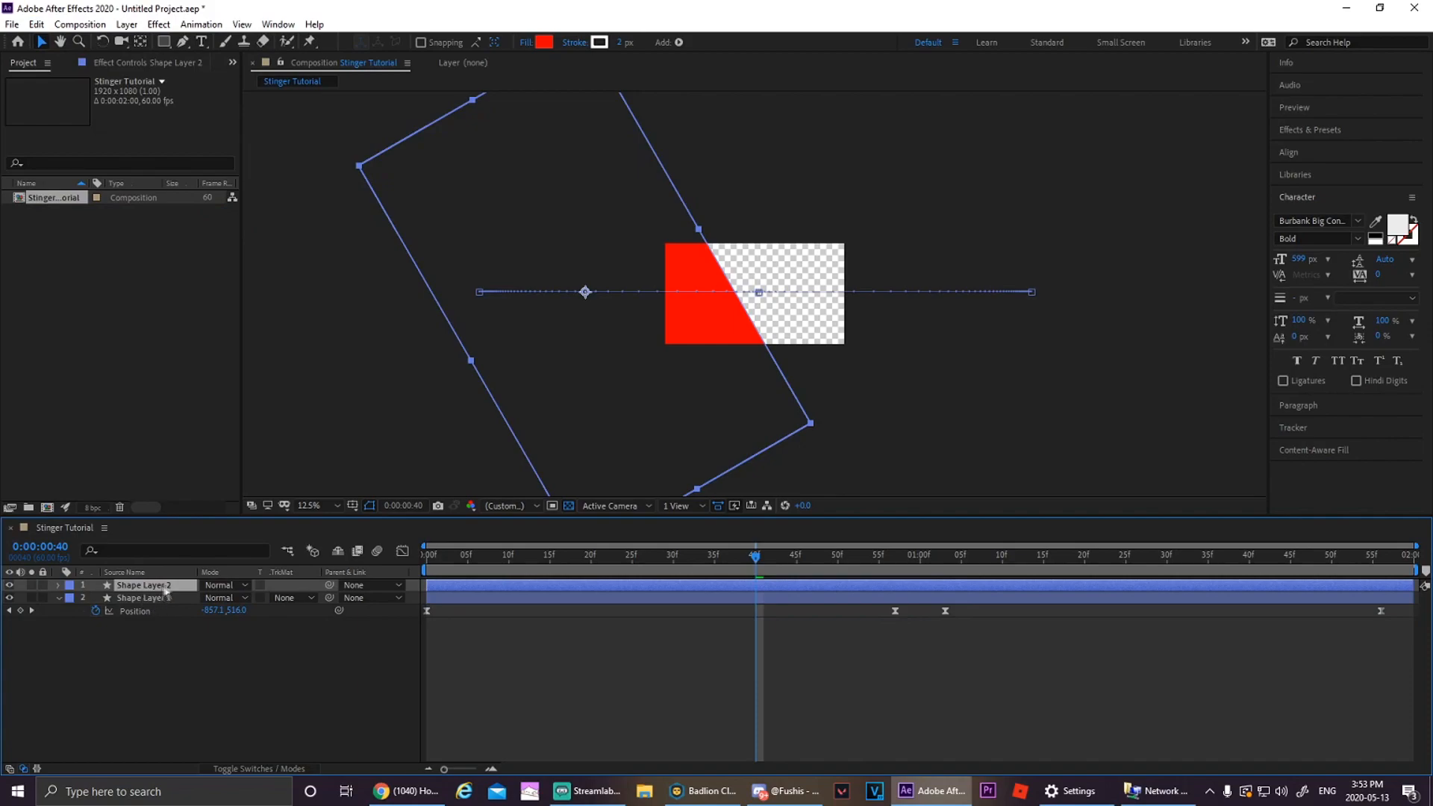
key(space)
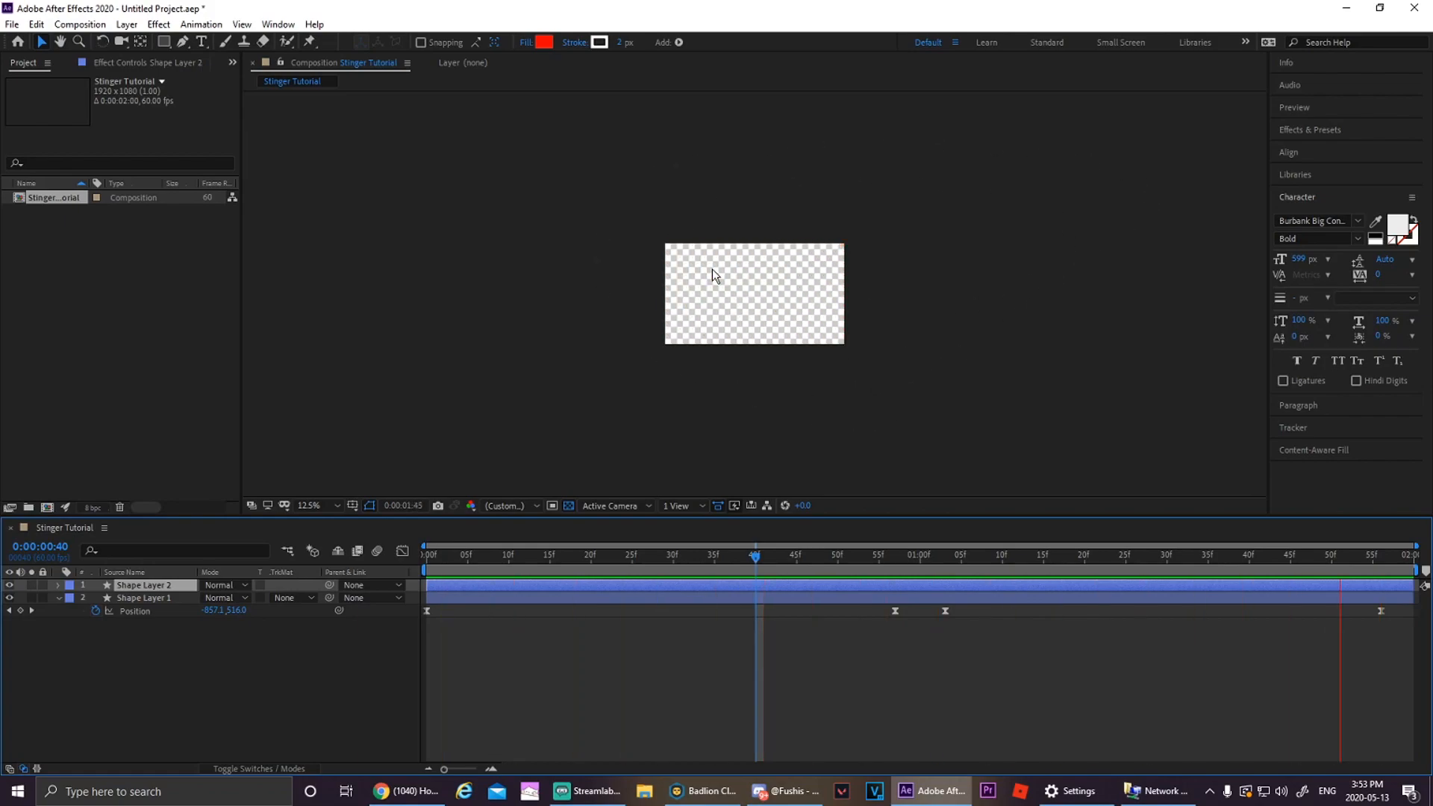
key(space)
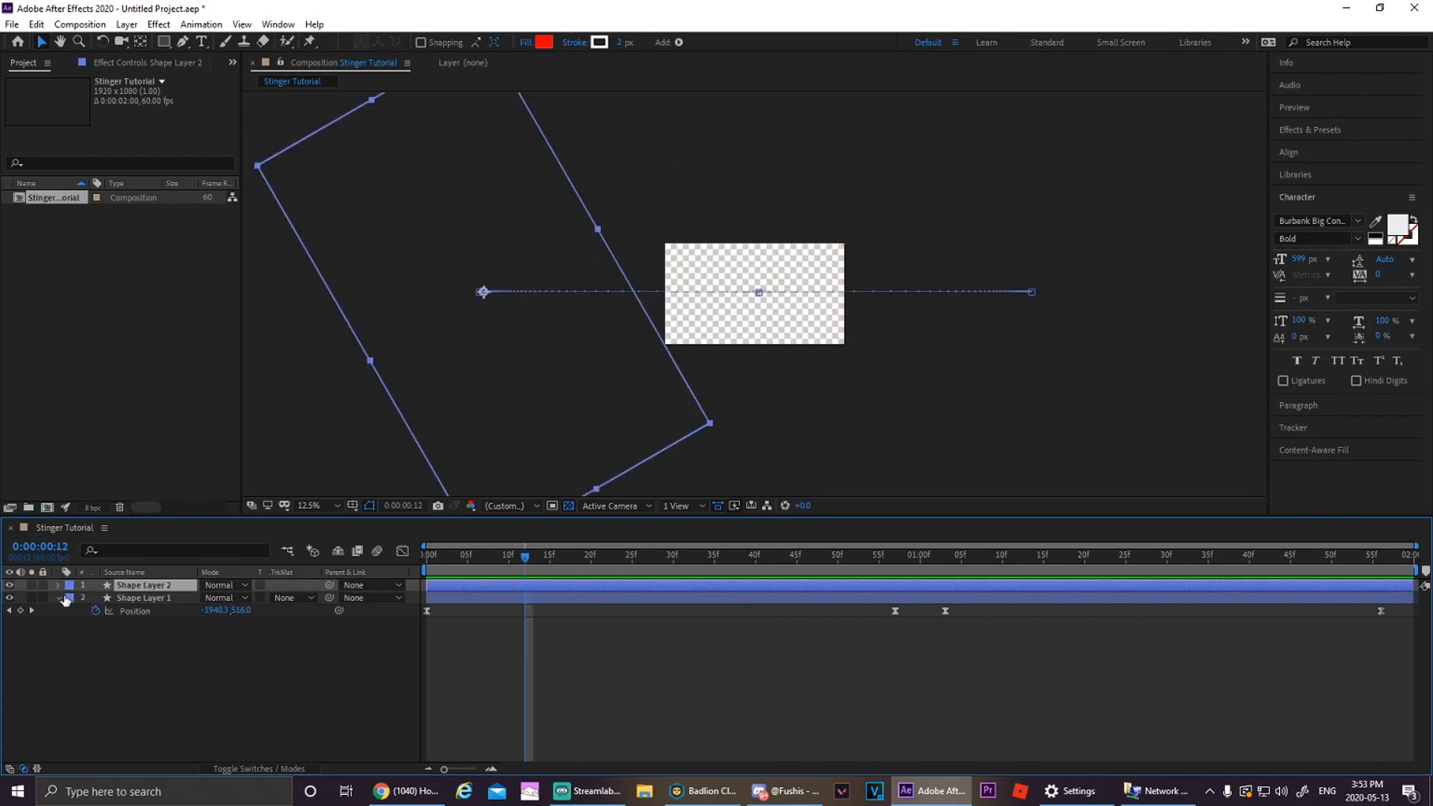
- Show the duplicate layer's Position keyframes, and rename the original layer Red and the duplicate Dark Red
click(58, 598)
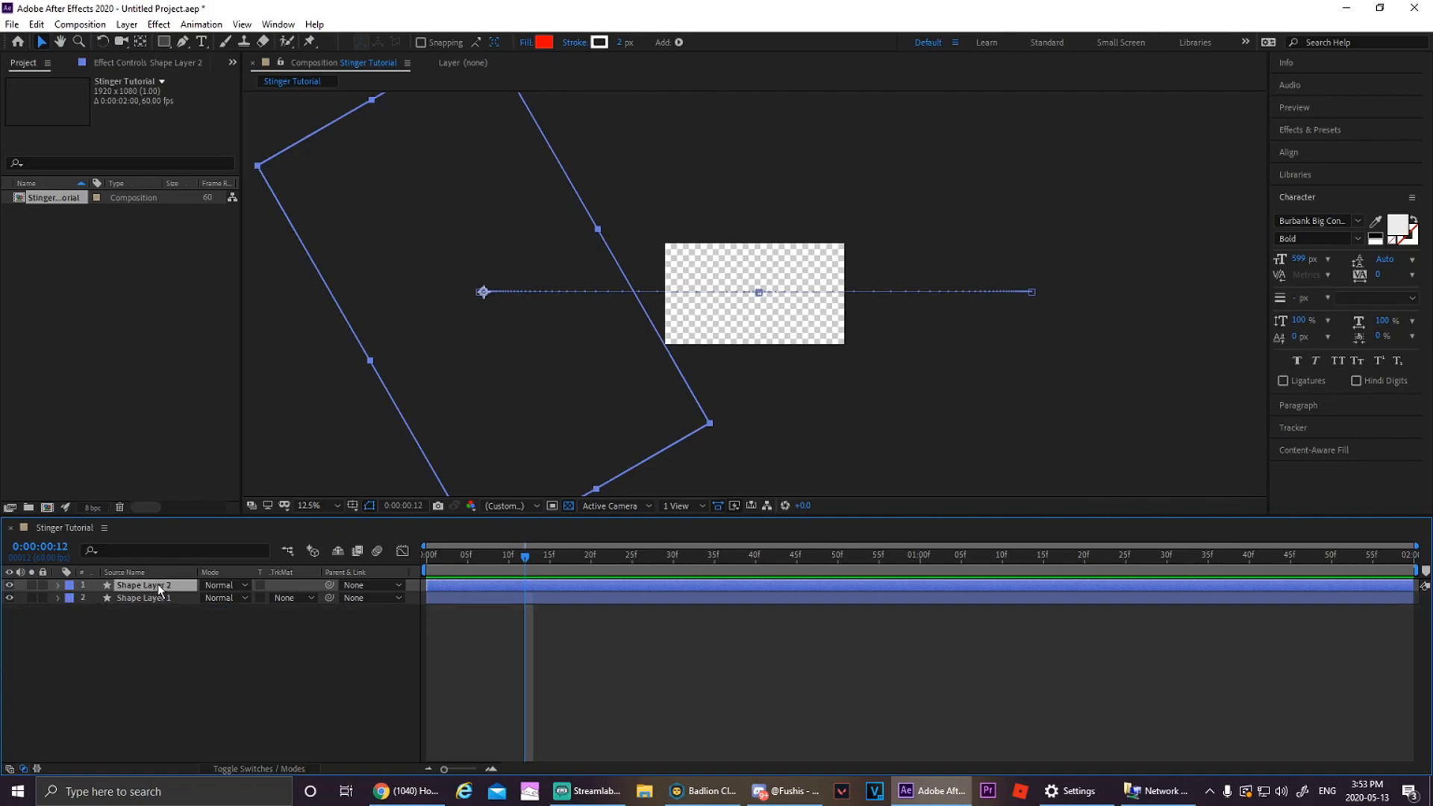
key(p)
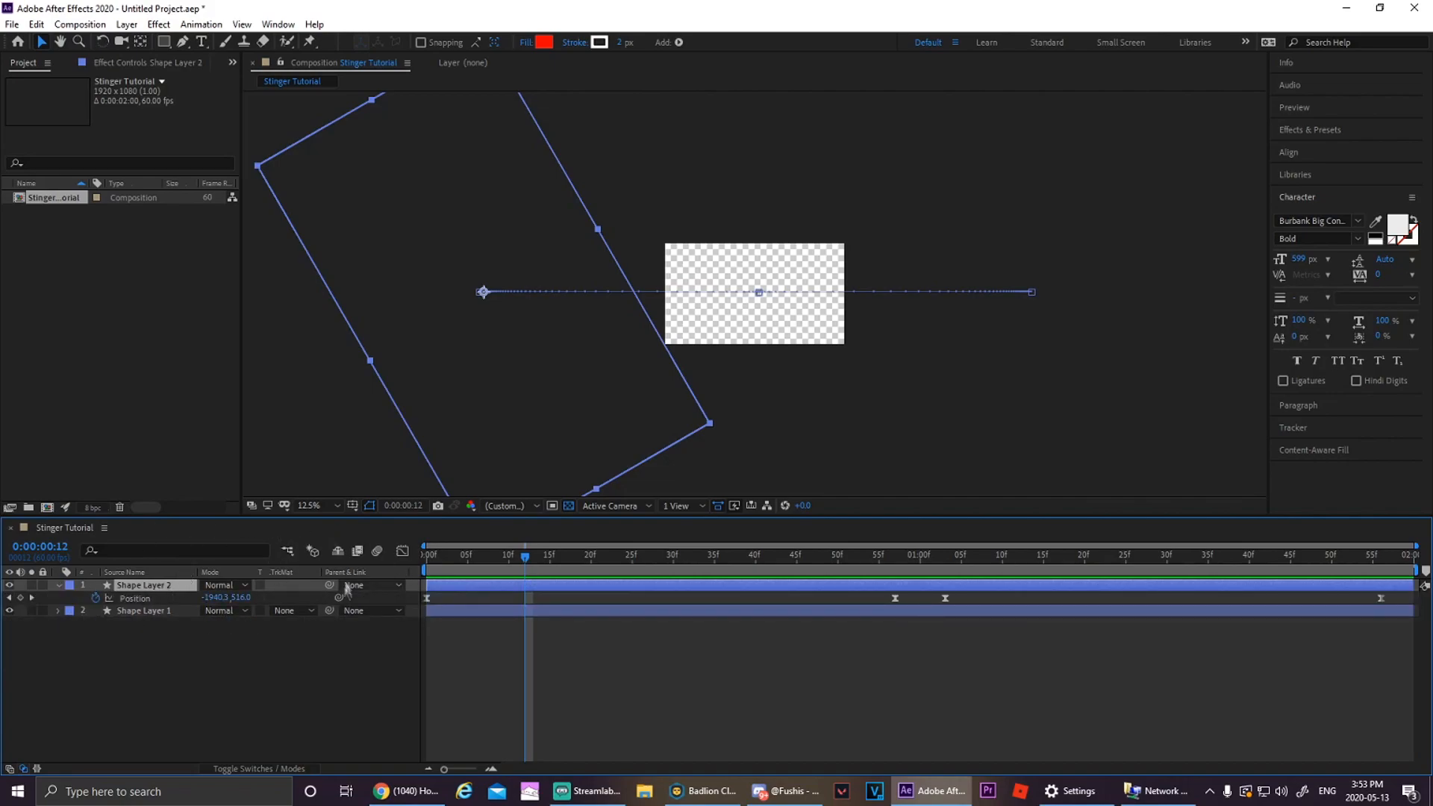
right_click(155, 615)
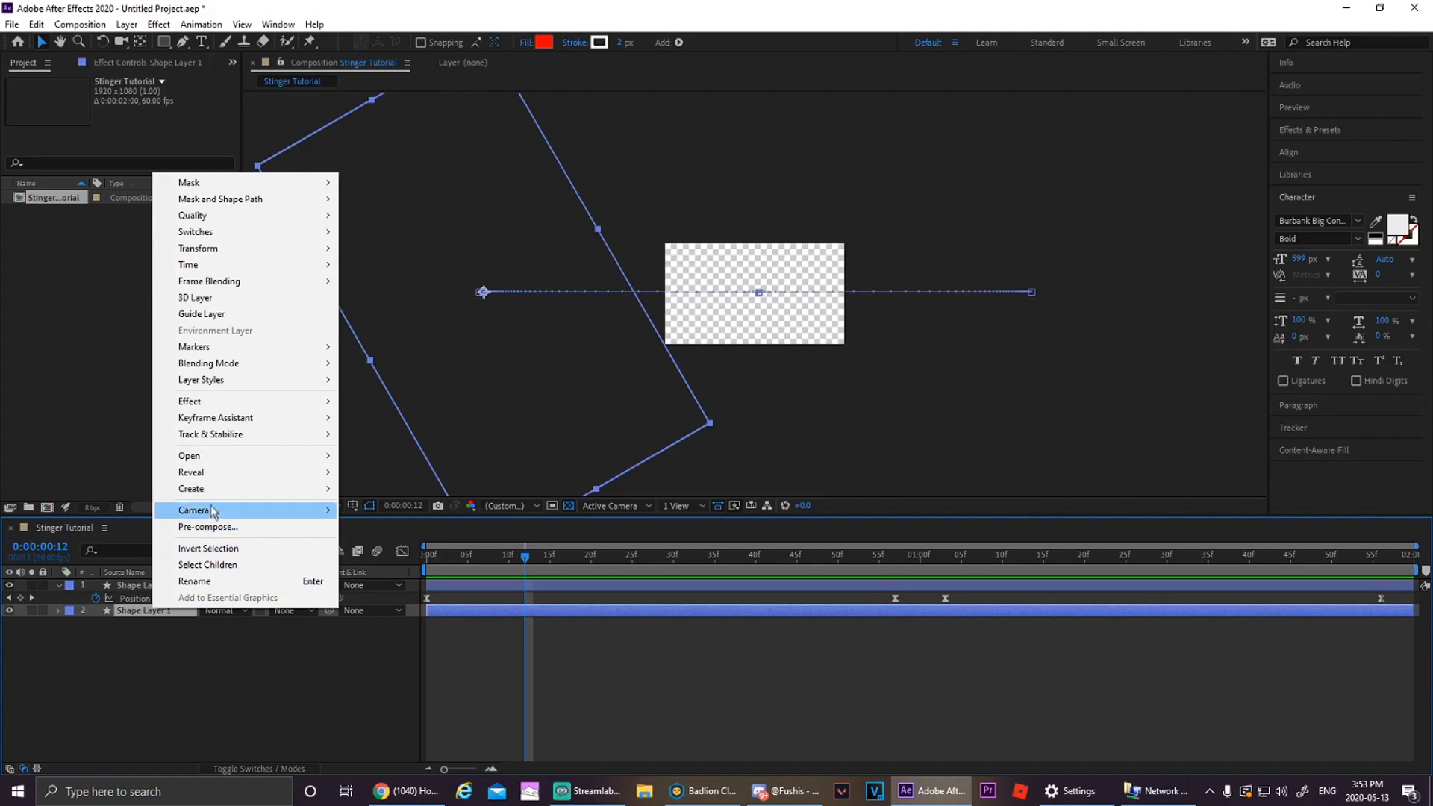
click(223, 580)
text(Red)
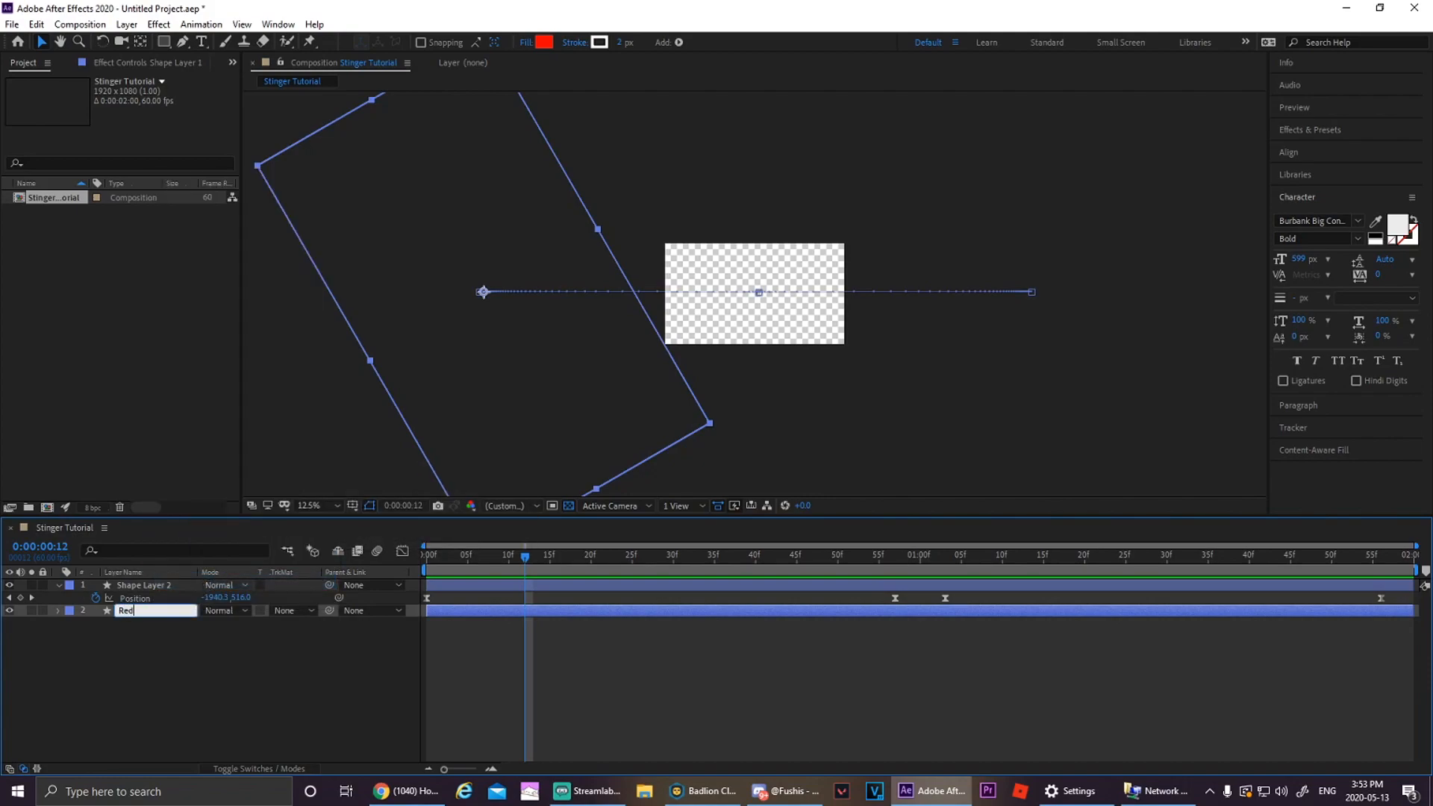
click(203, 582)
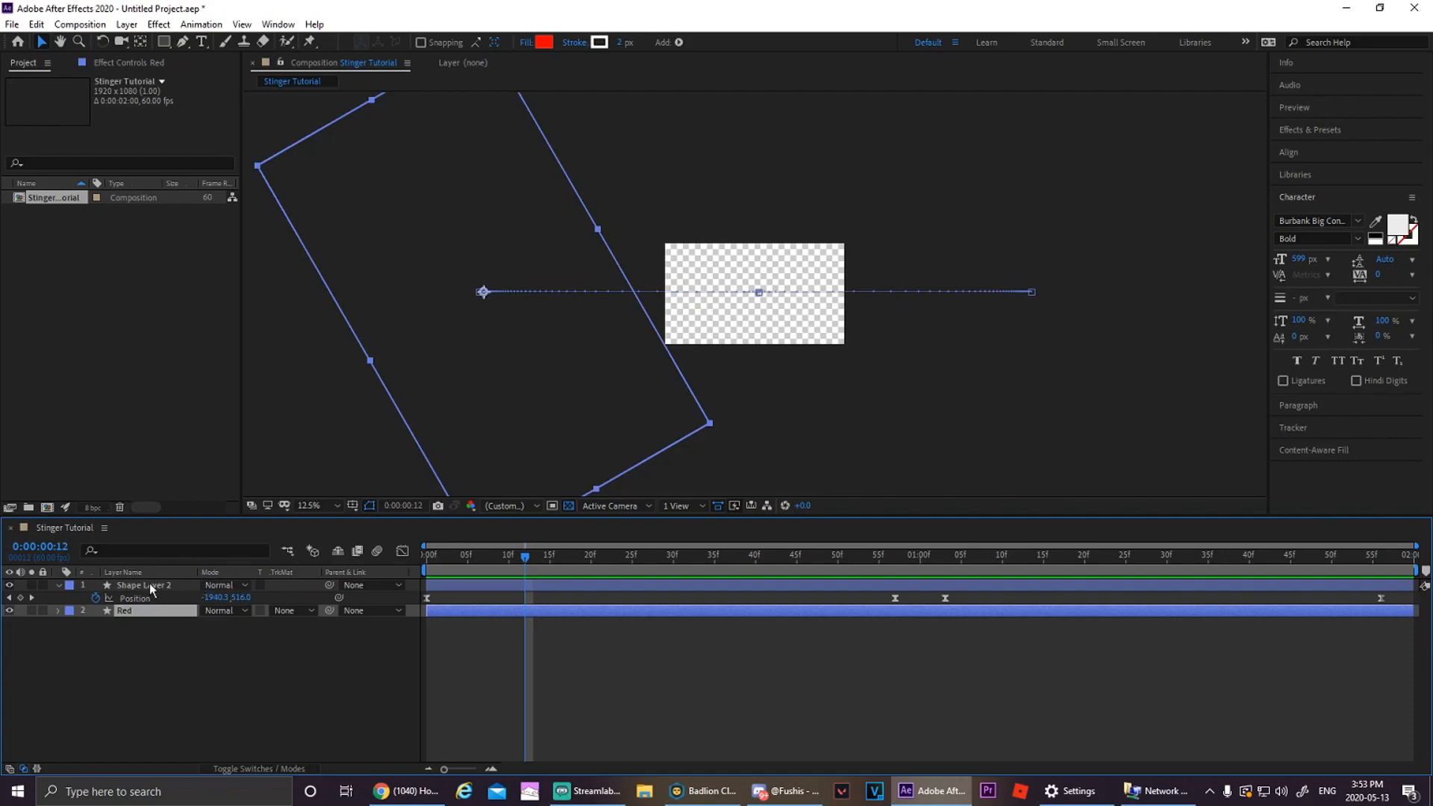
right_click(150, 584)
click(212, 554)
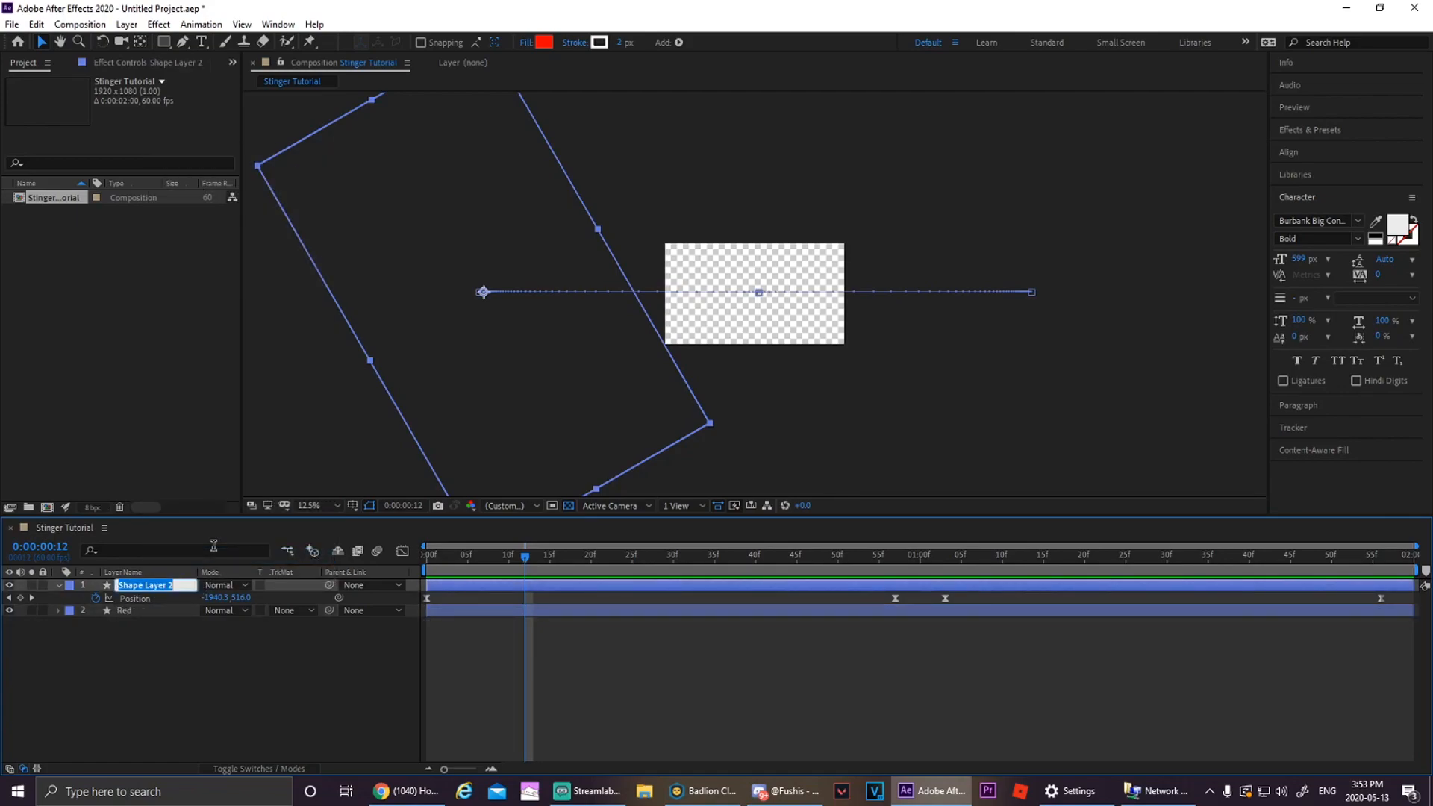
text(Dash Red)
key(Return)
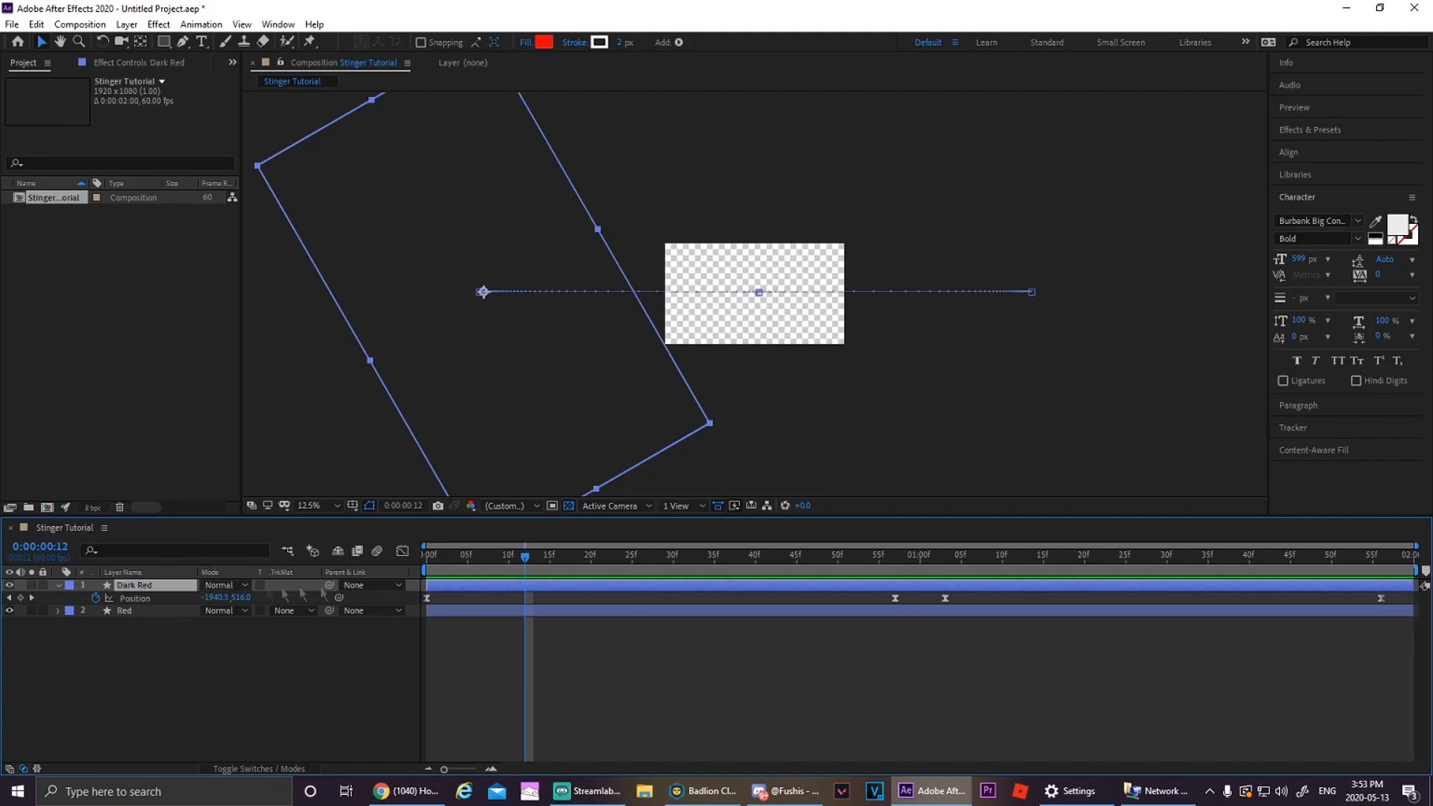
- Select Dark Red's first two Position keyframes and, at 0:00:00:57, shift them together horizontally to the left, to about 840, 516
drag(903, 598, 413, 608)
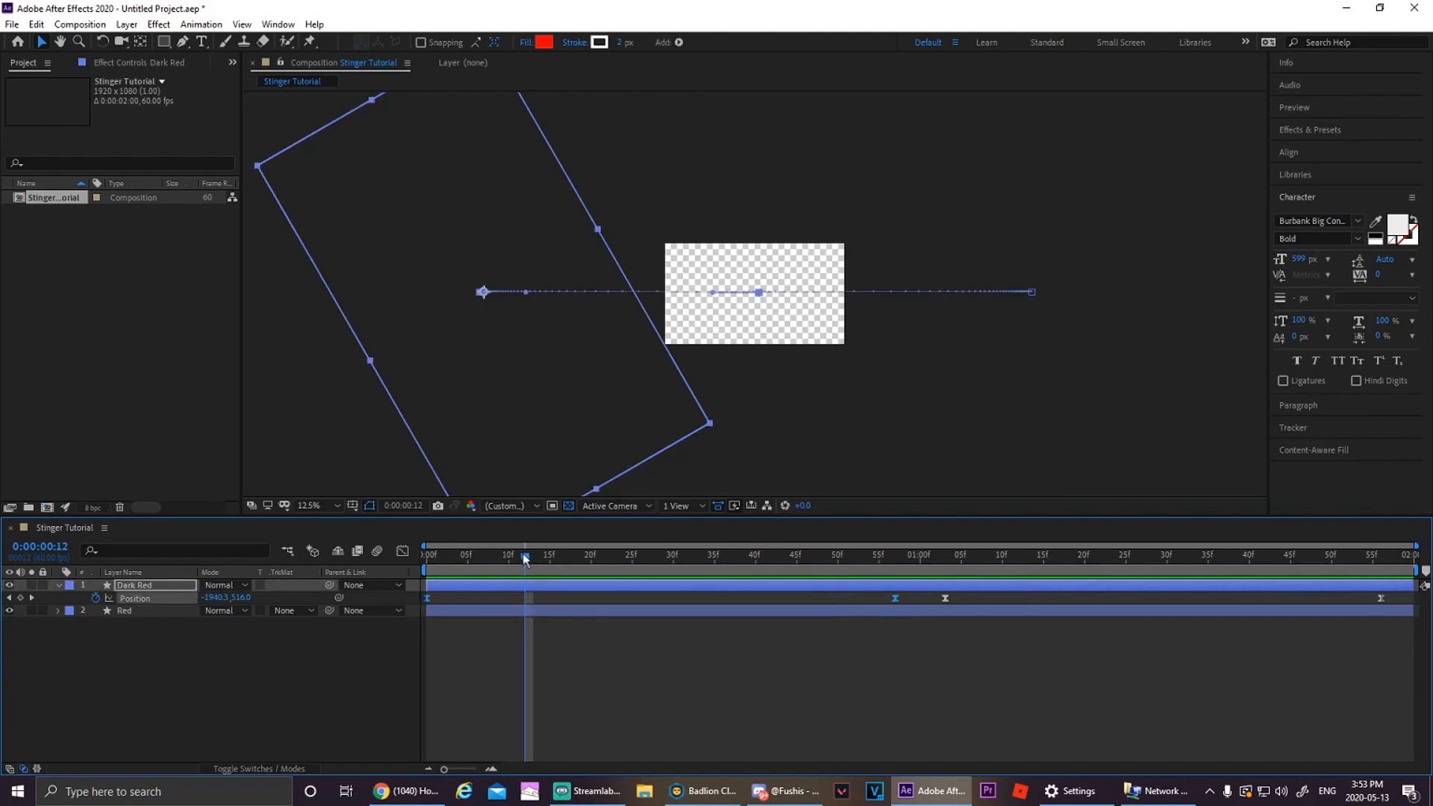
drag(525, 556, 896, 558)
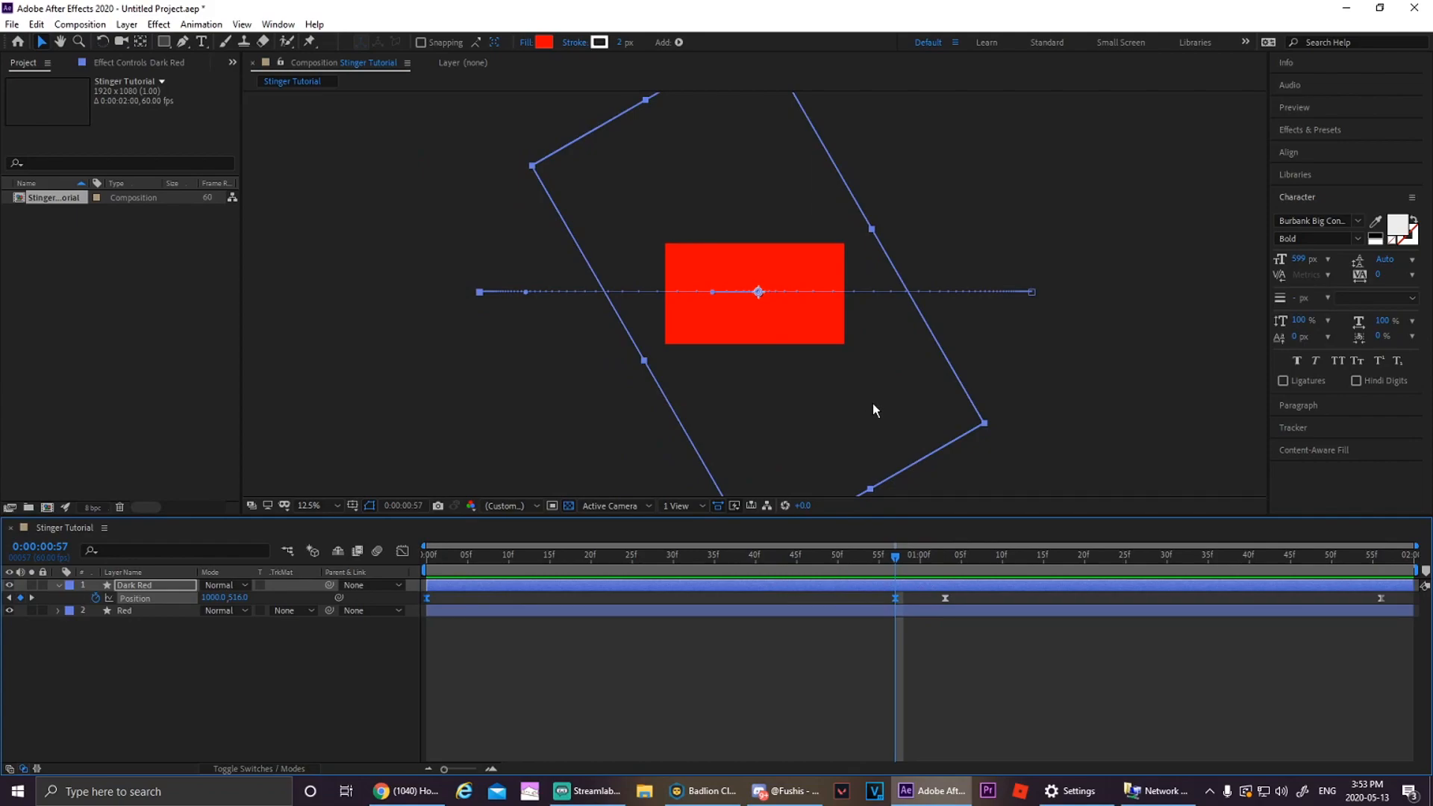
drag(873, 408, 859, 408)
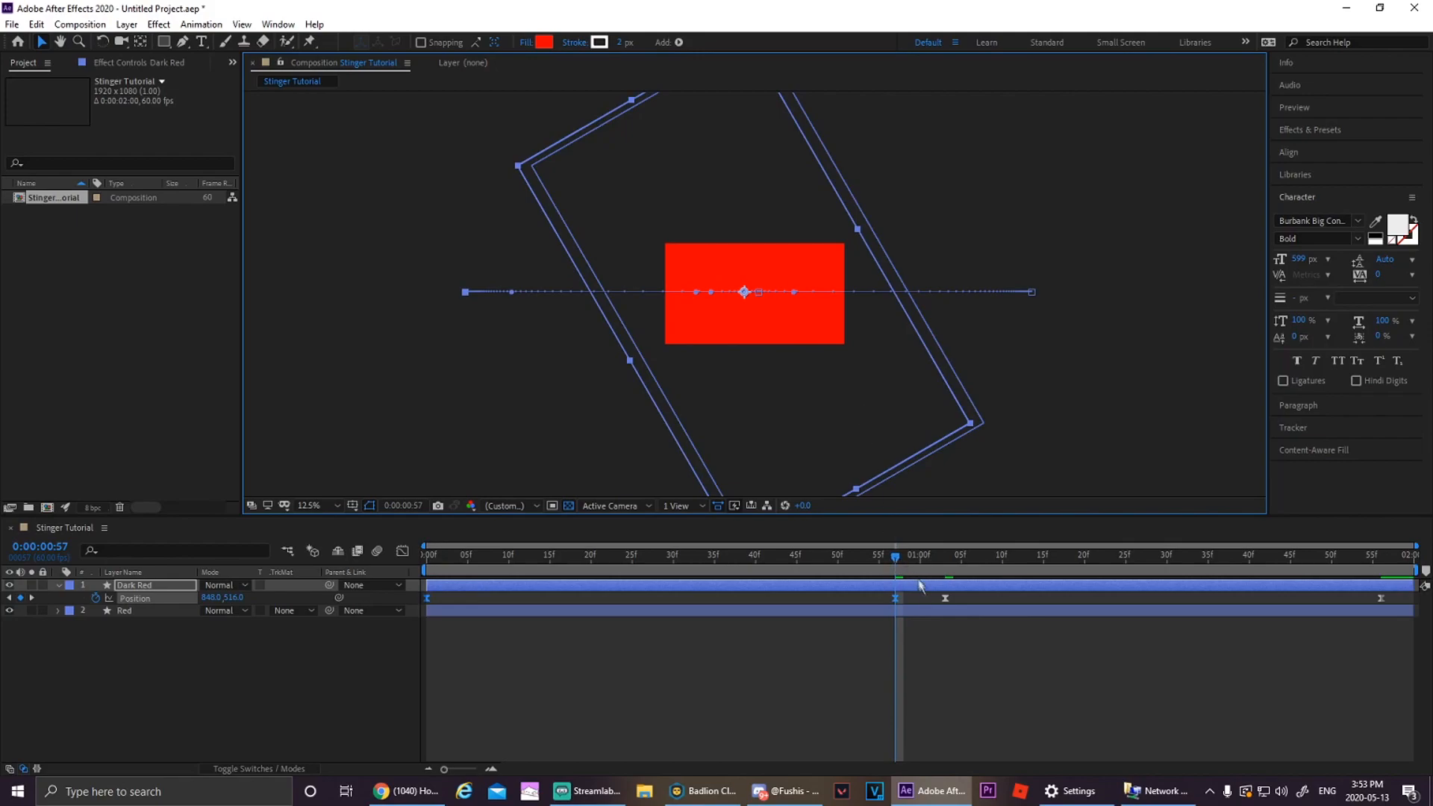
- Select Dark Red's last two Position keyframes and, at 0:00:01:56, shift them together to the right, to about 4096, 516
drag(931, 594, 1411, 609)
drag(897, 557, 1381, 563)
drag(1043, 353, 1060, 347)
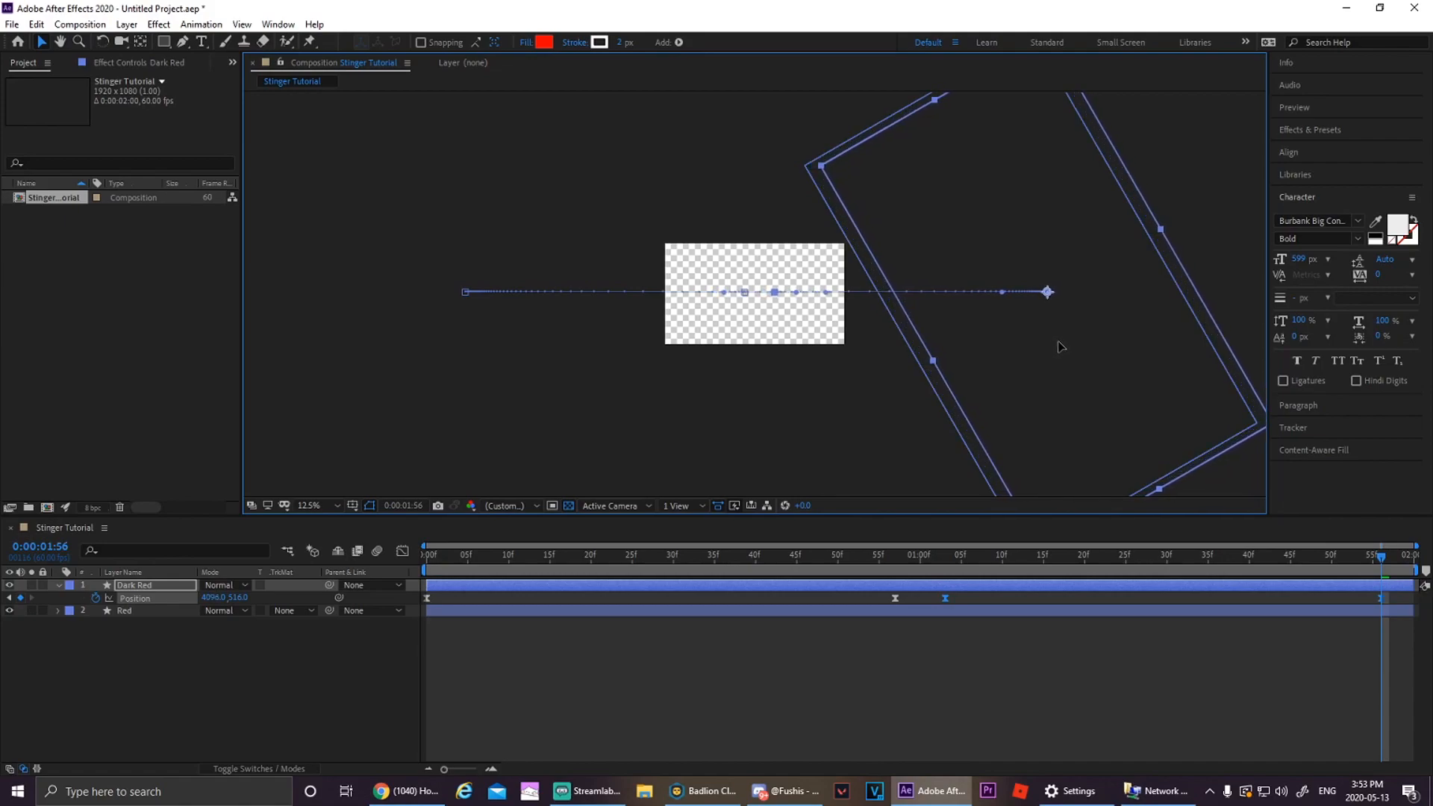
- Change the Dark Red layer's fill to a dark red of about 950000, and preview the transition from the start
drag(1381, 556, 435, 531)
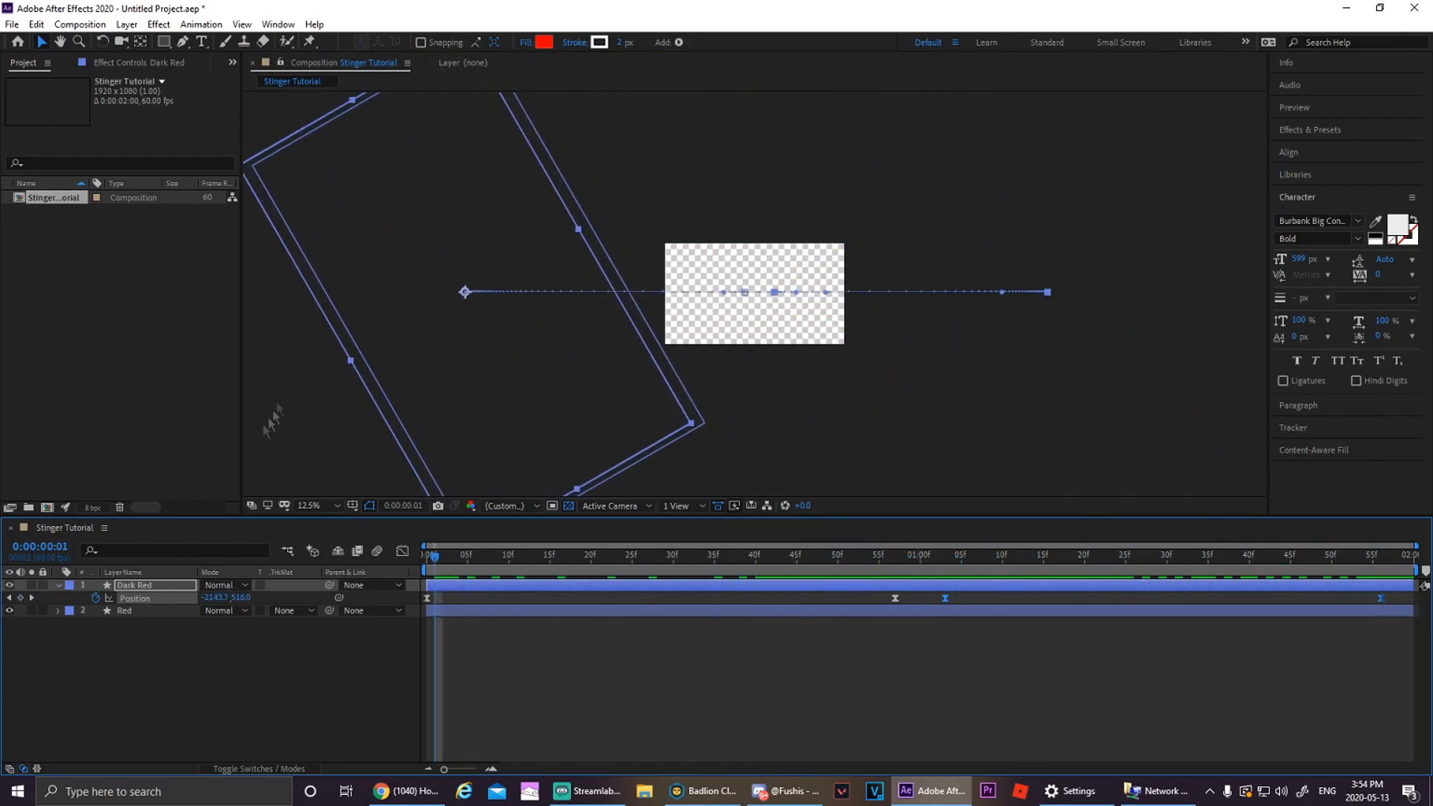
click(544, 42)
drag(717, 511, 777, 565)
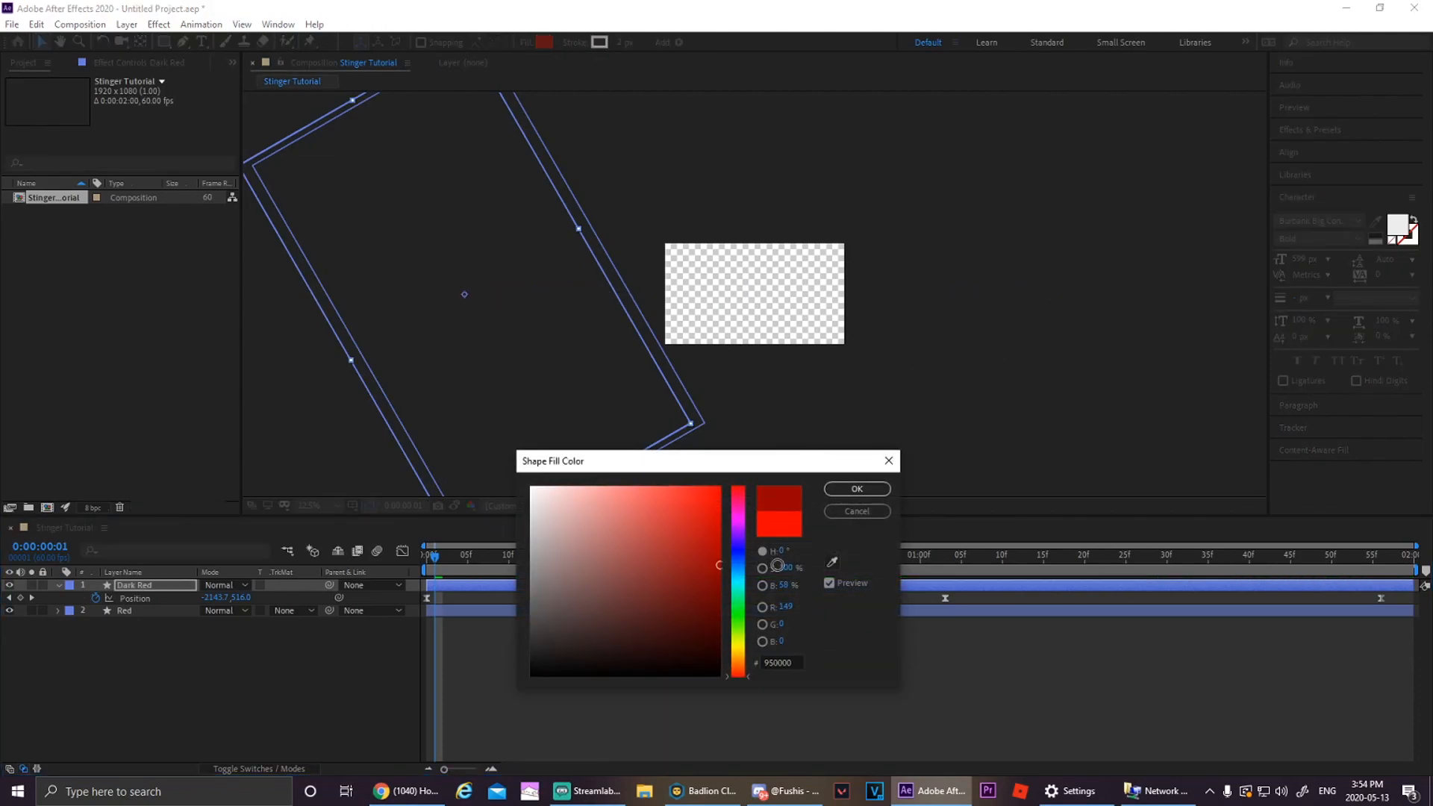
click(856, 489)
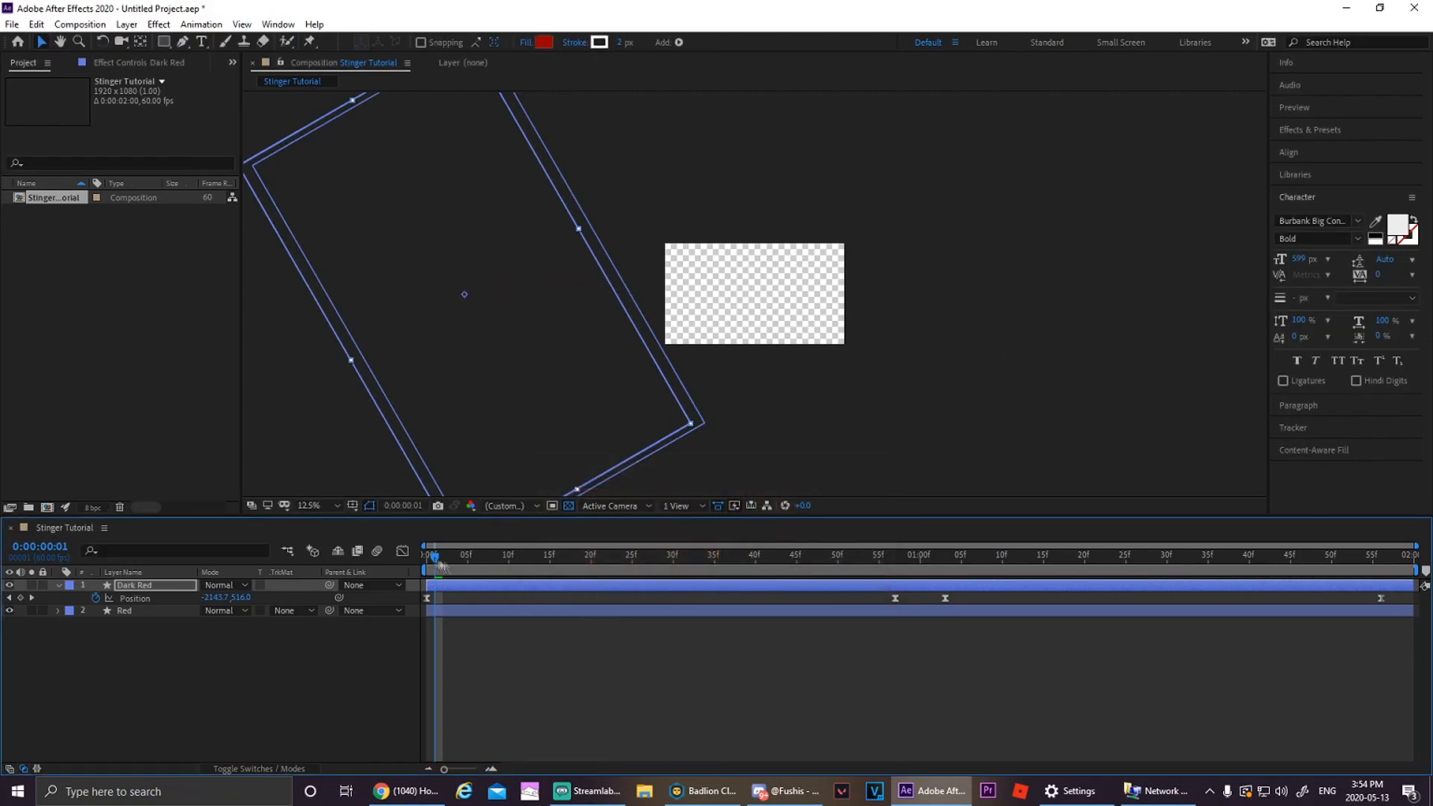
drag(432, 557, 406, 555)
key(space)
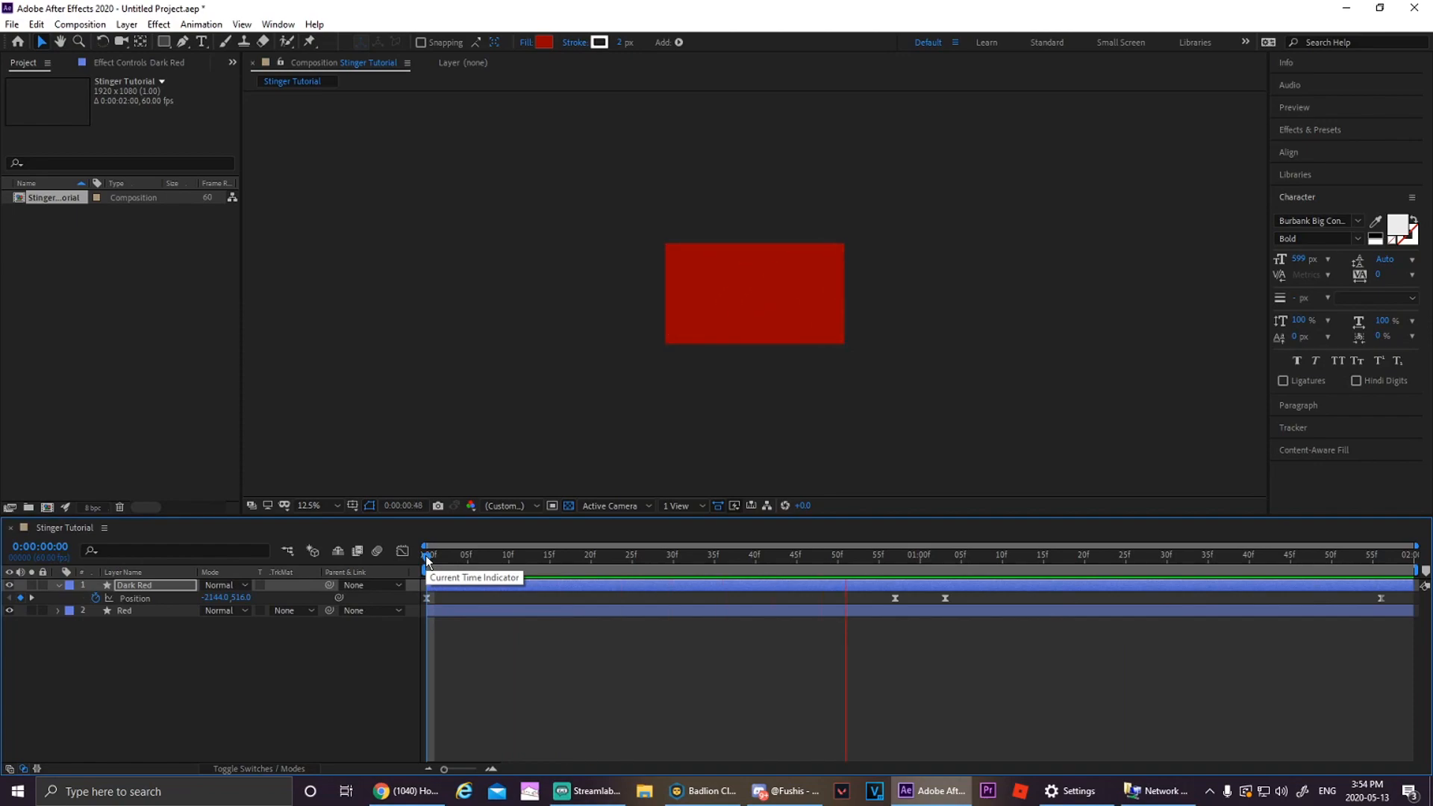
key(space)
- Brighten the Dark Red layer's fill to A60000 and return to the start of the composition
click(177, 586)
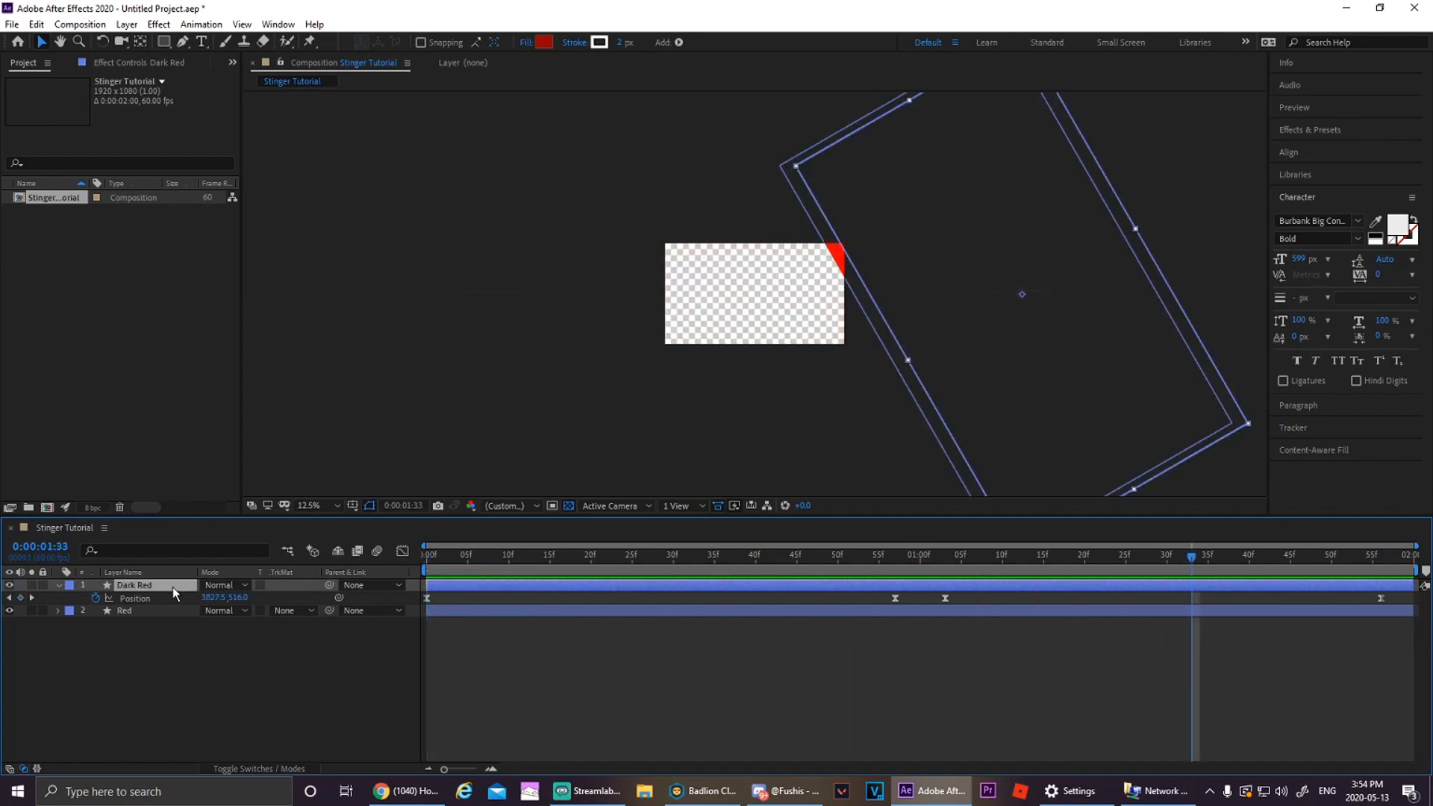
click(544, 42)
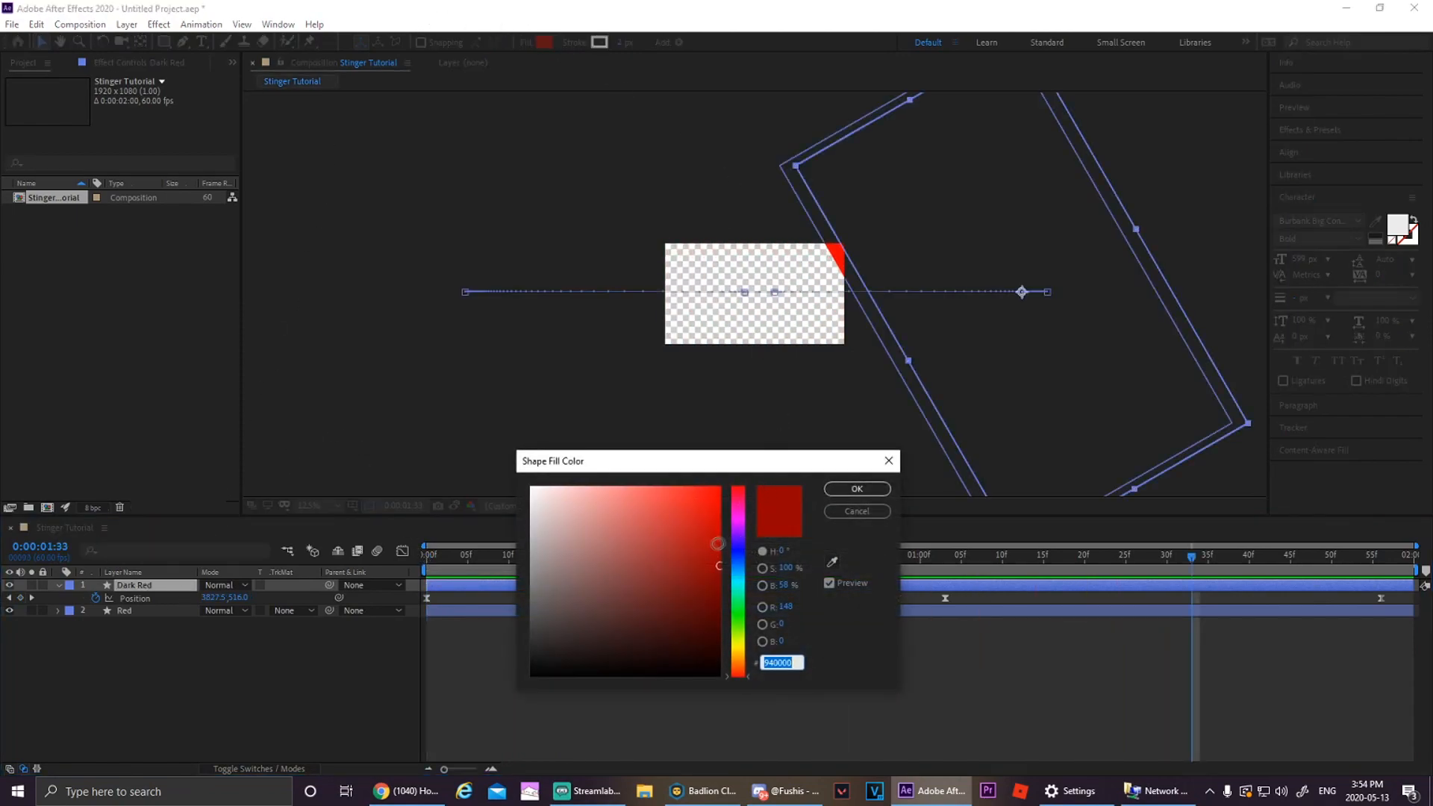
click(719, 552)
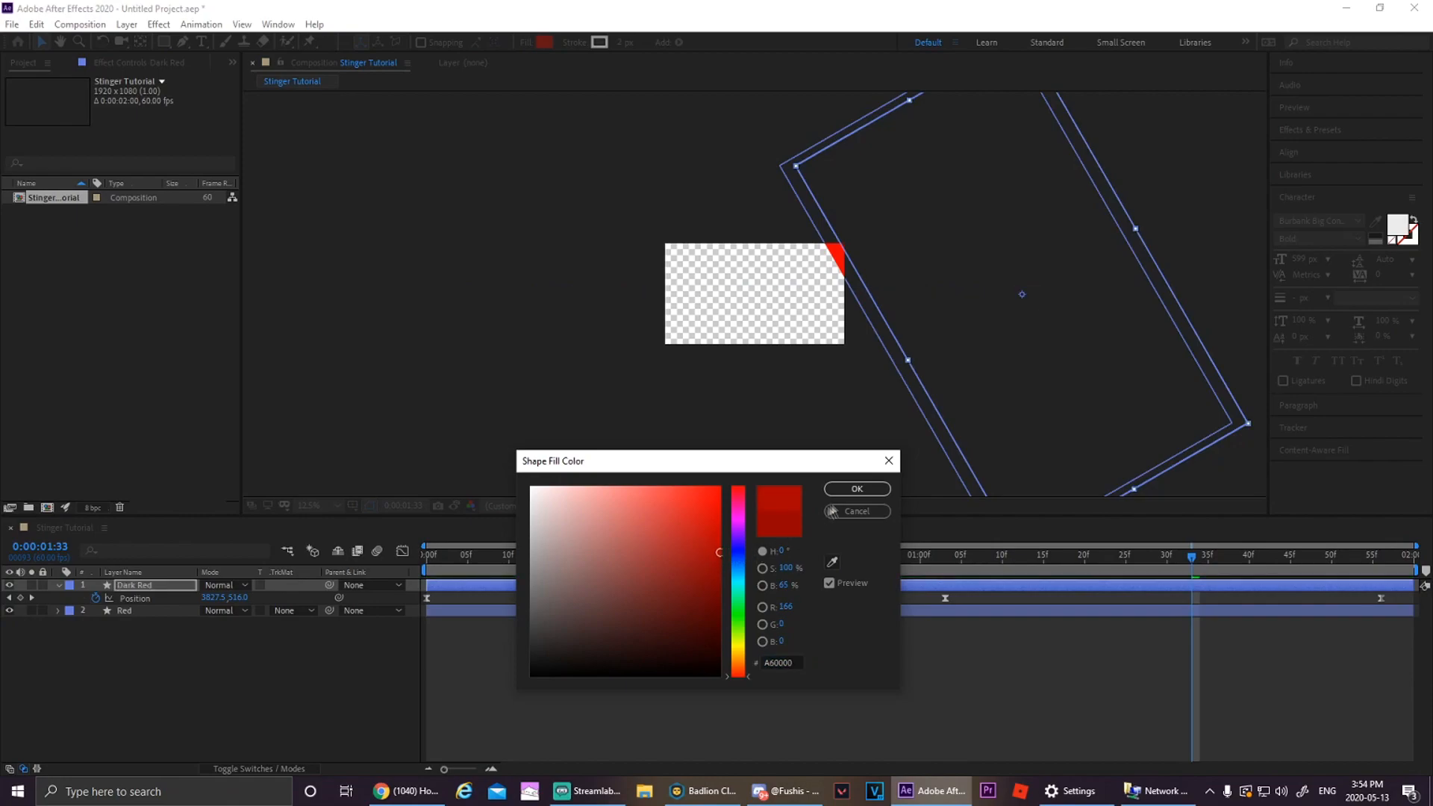
click(857, 489)
key(Home)
- Duplicate the Dark Red layer and set the duplicate's fill to black, 000000
click(36, 24)
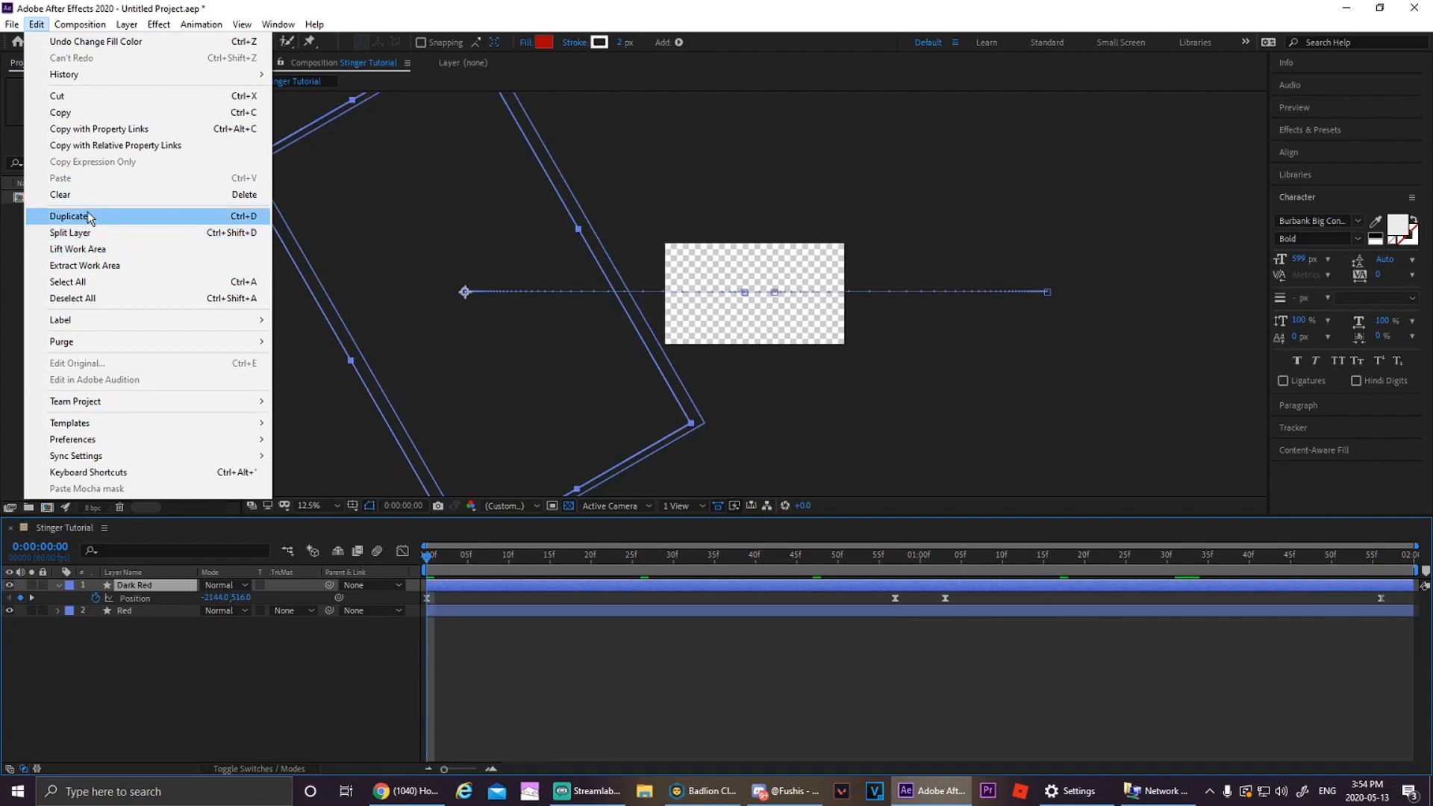
click(69, 215)
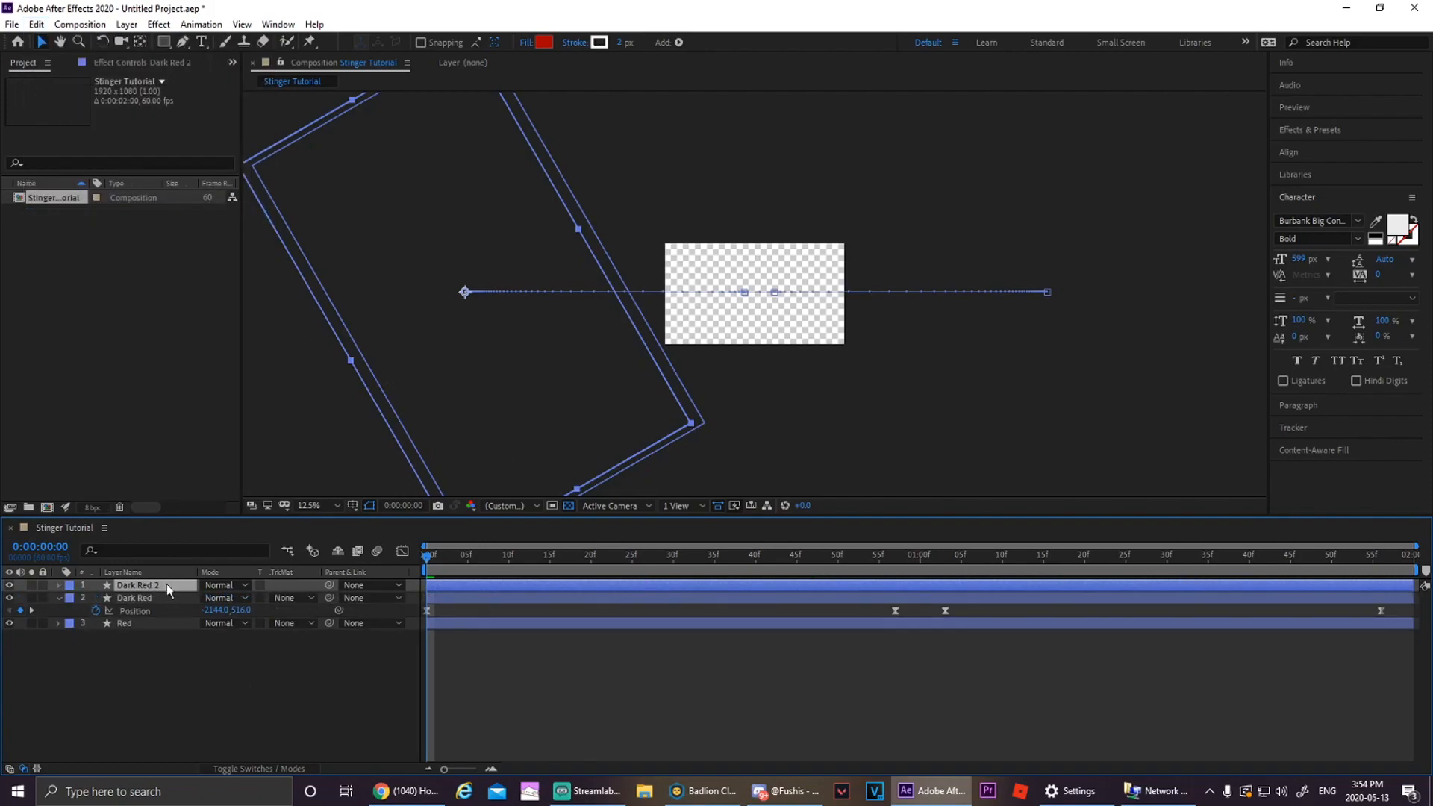
click(544, 42)
text(000000)
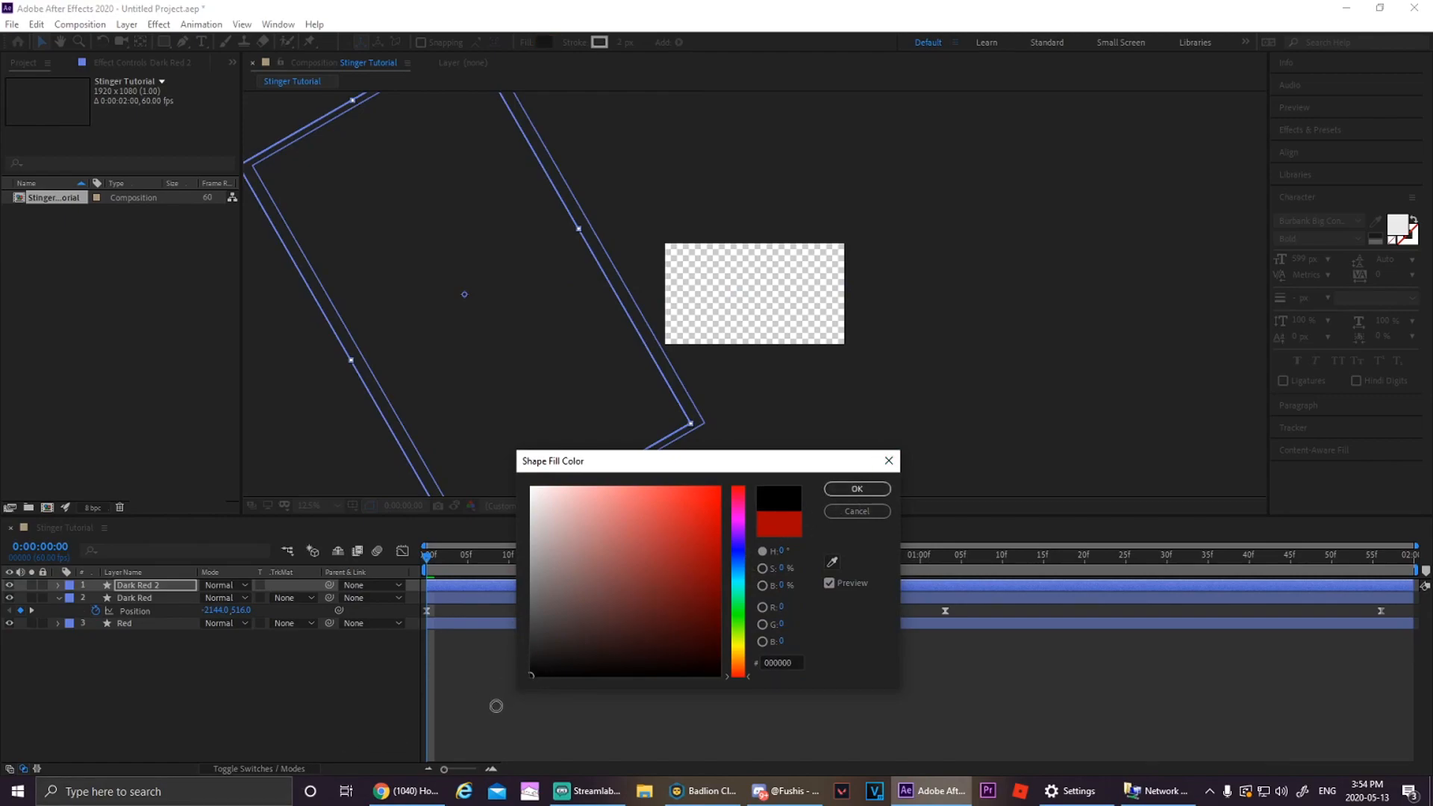
click(858, 489)
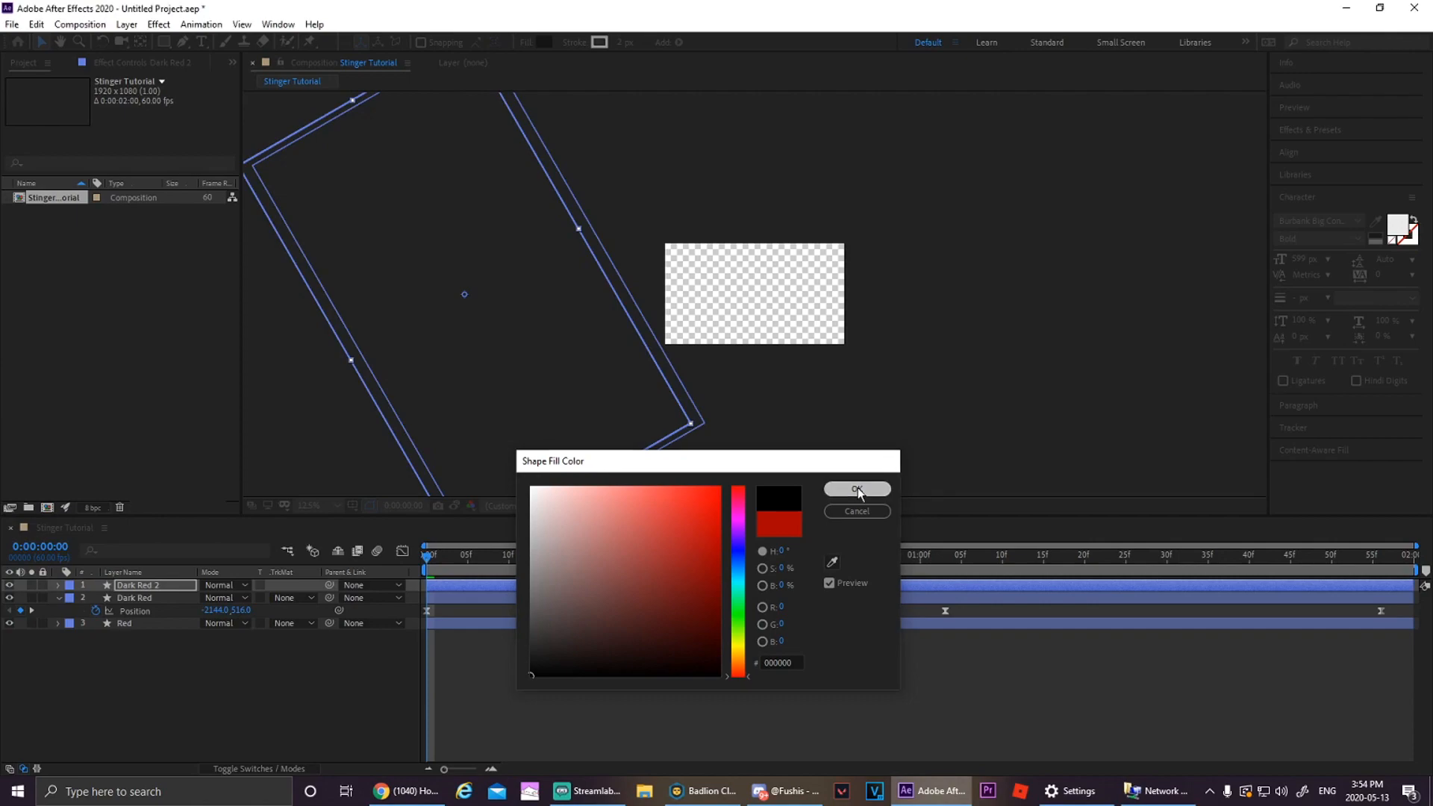
- Rename the black duplicate layer Black
right_click(155, 586)
click(196, 558)
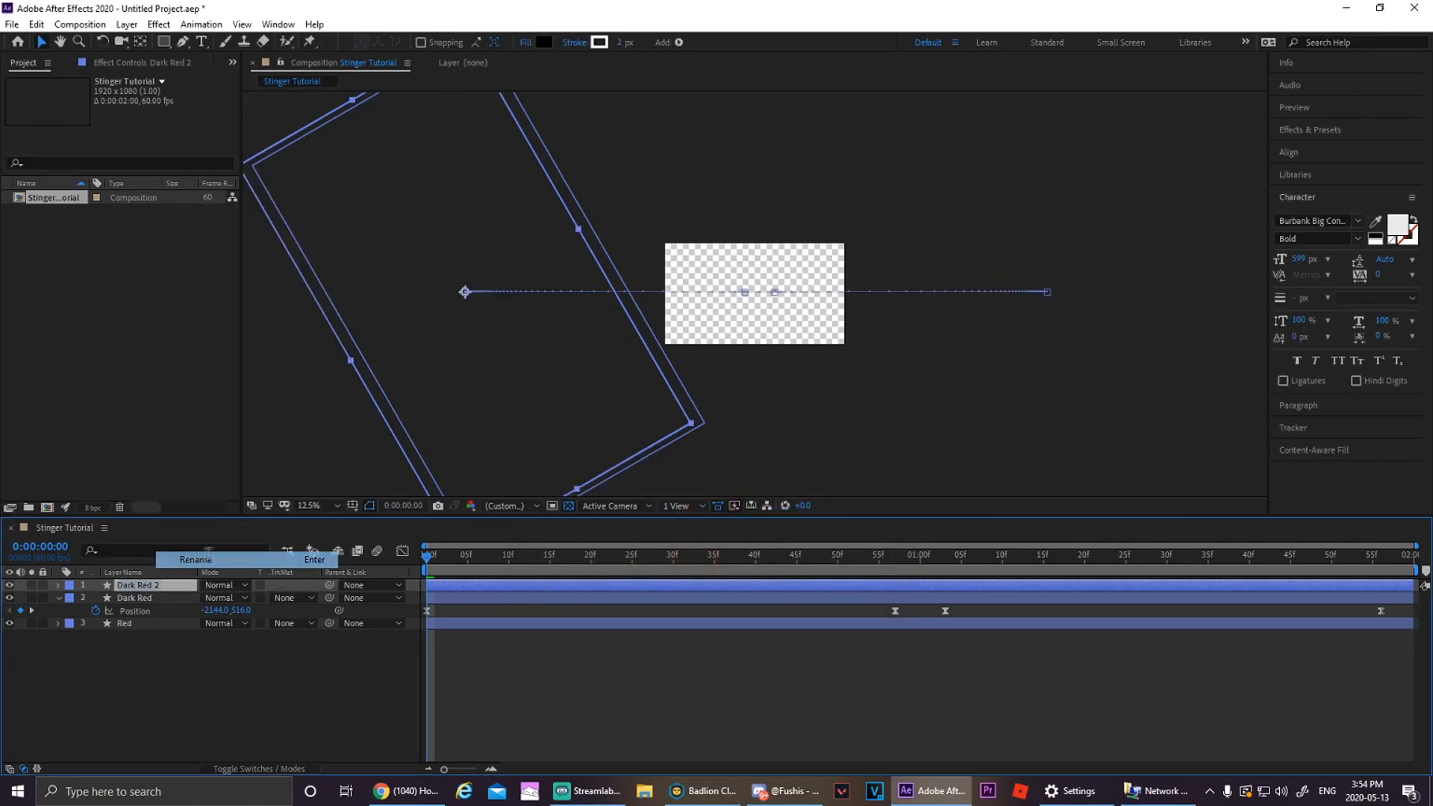
text(Black)
key(Return)
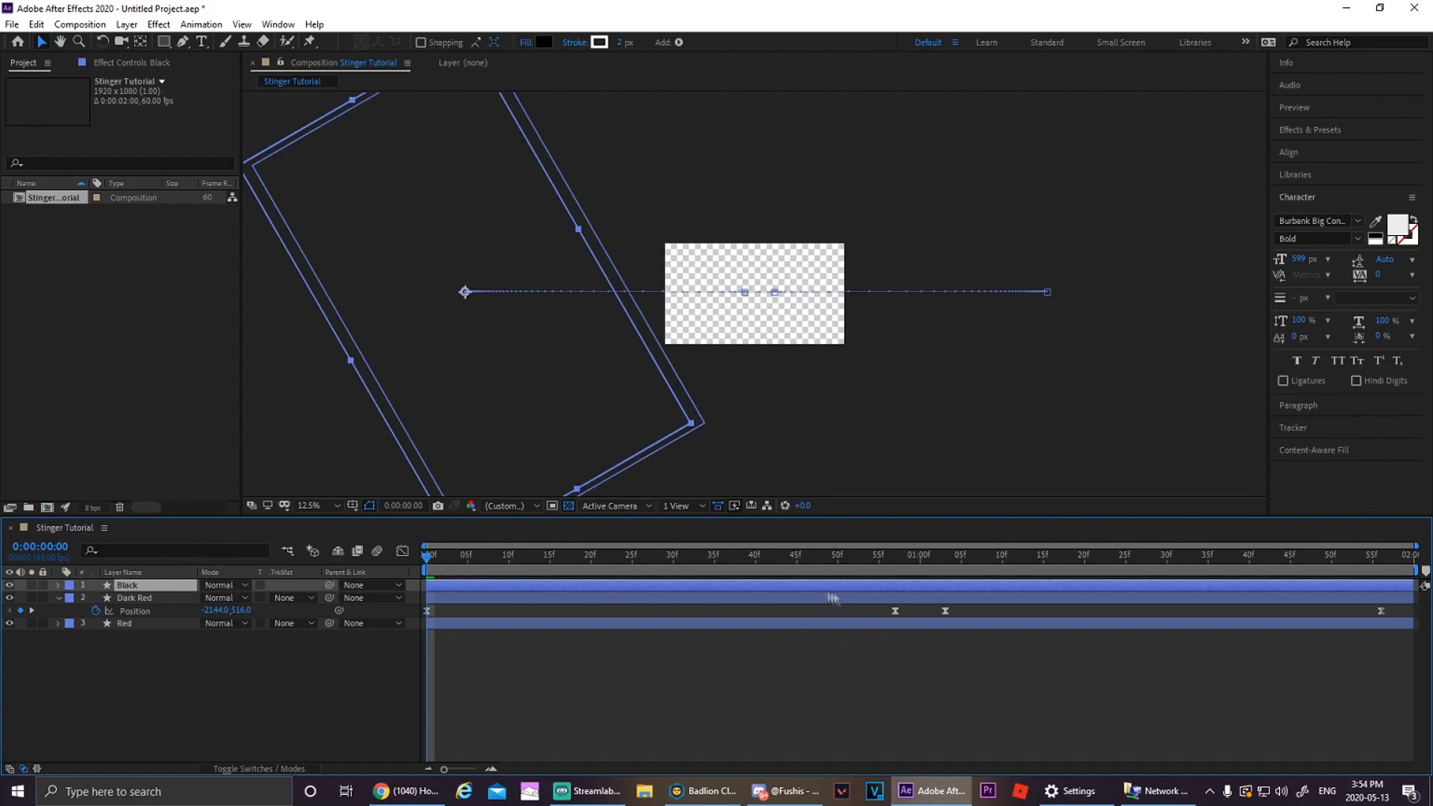
- Show the Black layer's Position keyframes and, at 0:00:00:57, shift the first two together to the left, to about 552, 516
click(59, 598)
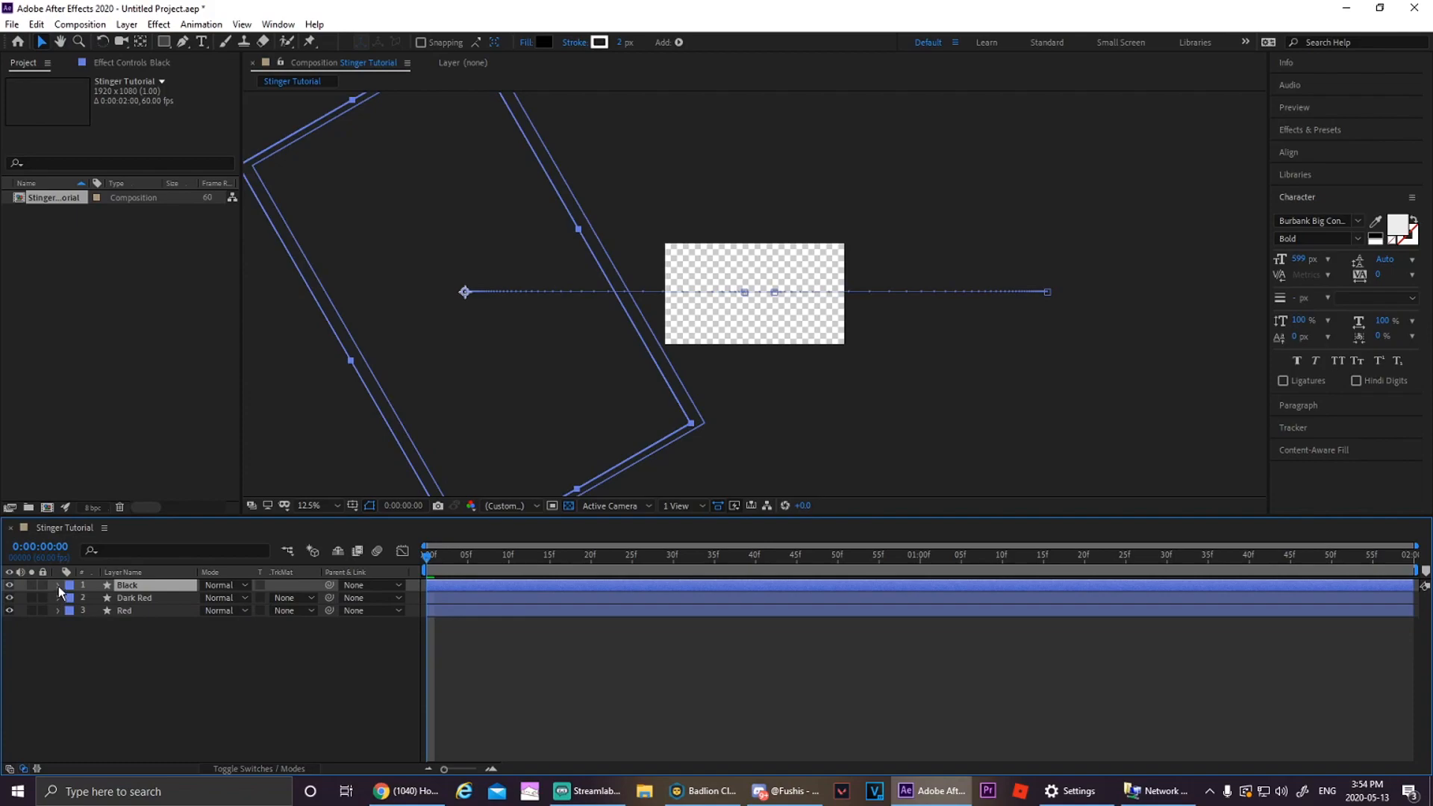
click(57, 585)
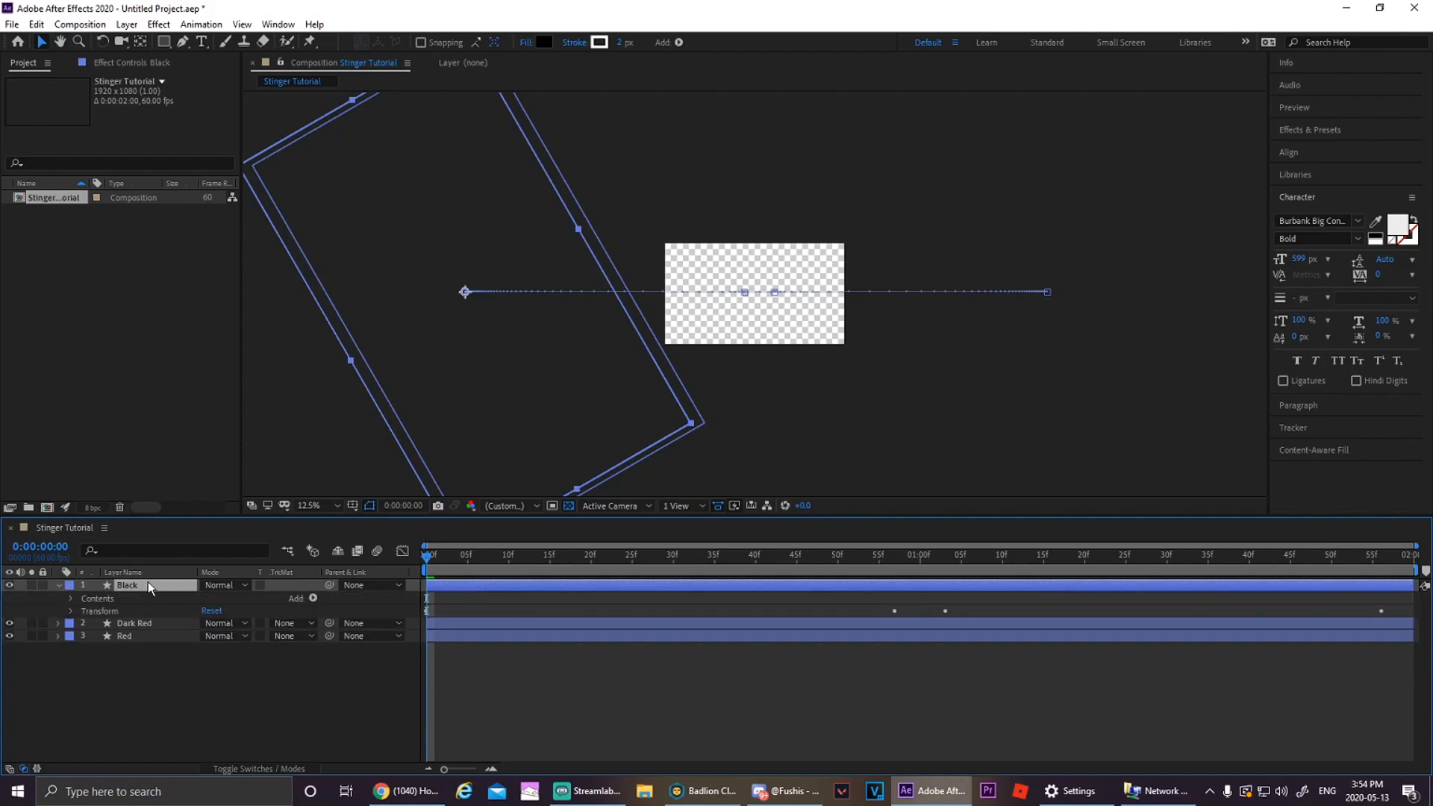
key(p)
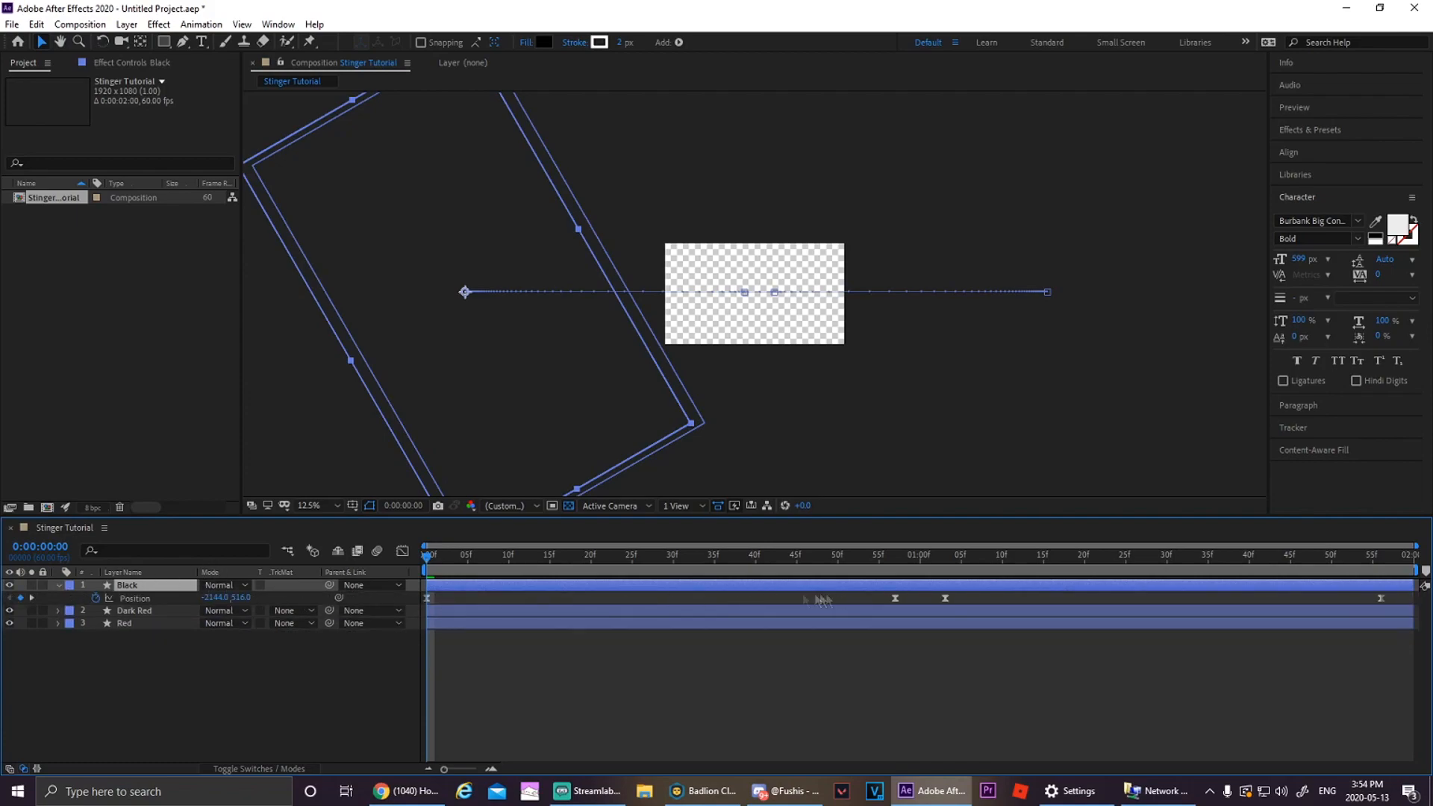
drag(905, 601, 895, 572)
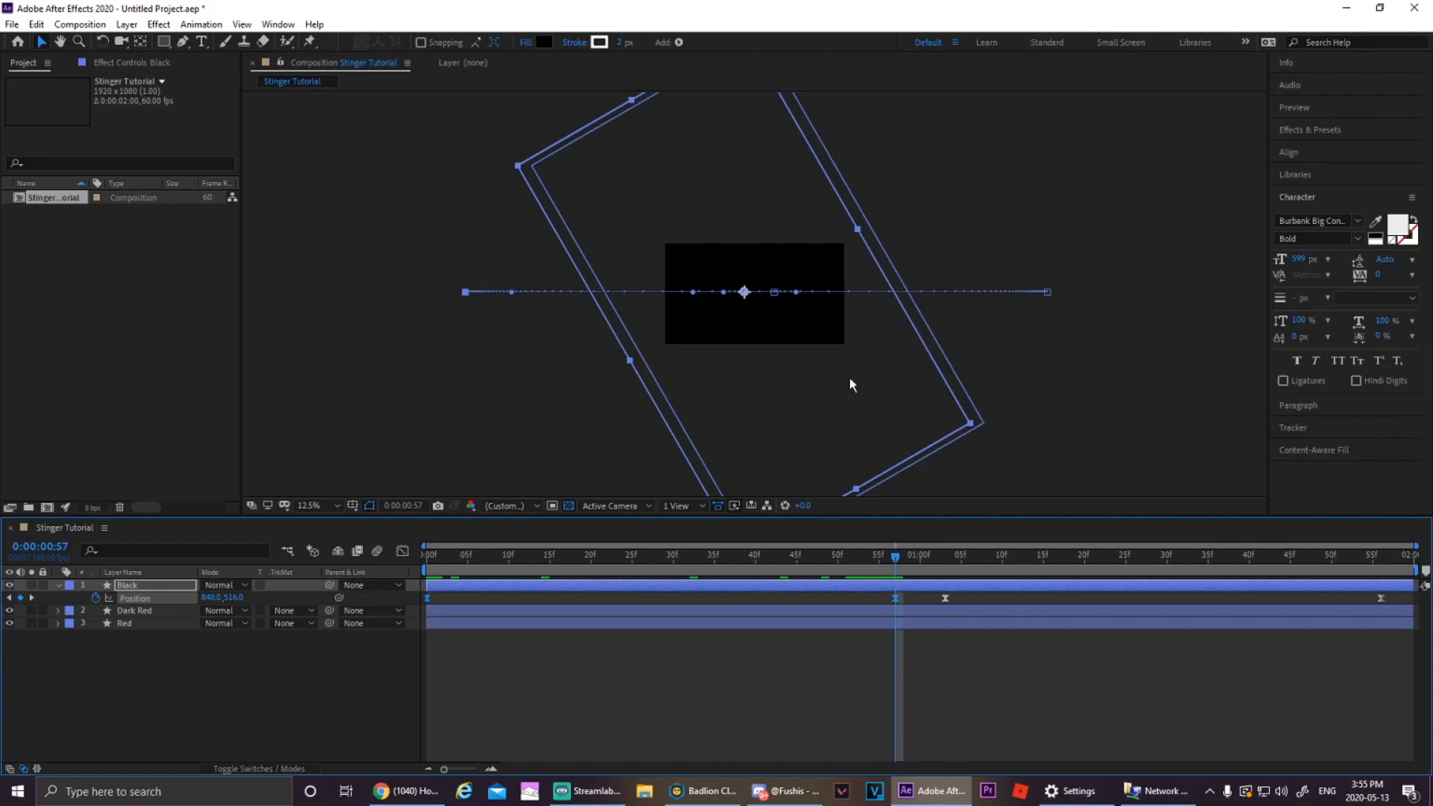
drag(849, 385, 821, 387)
drag(821, 387, 824, 388)
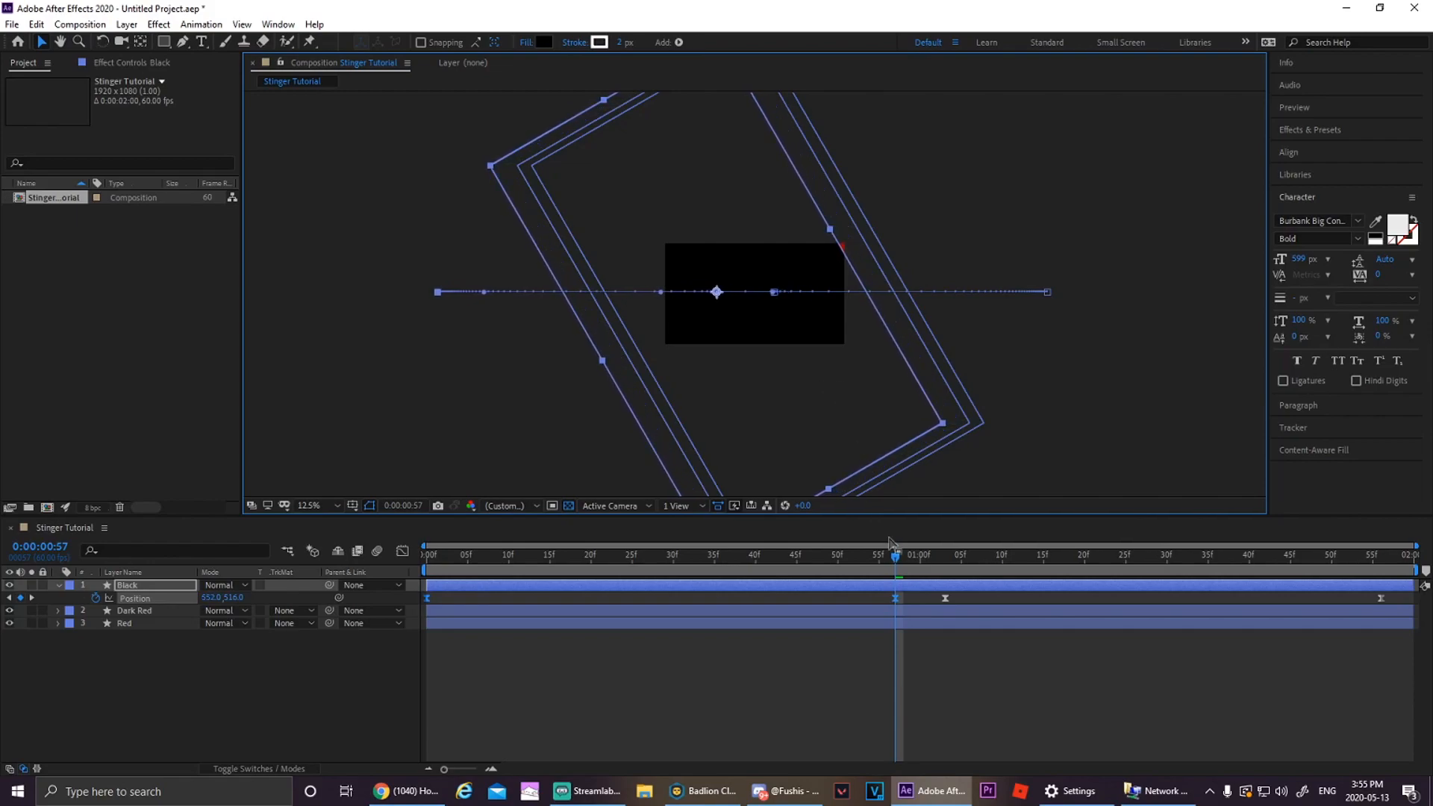
- Select Black's last two Position keyframes and, at 0:00:01:56, shift them together to the right, to about 4400, 516
drag(939, 595, 1393, 617)
drag(898, 561, 1381, 558)
drag(1090, 391, 1118, 386)
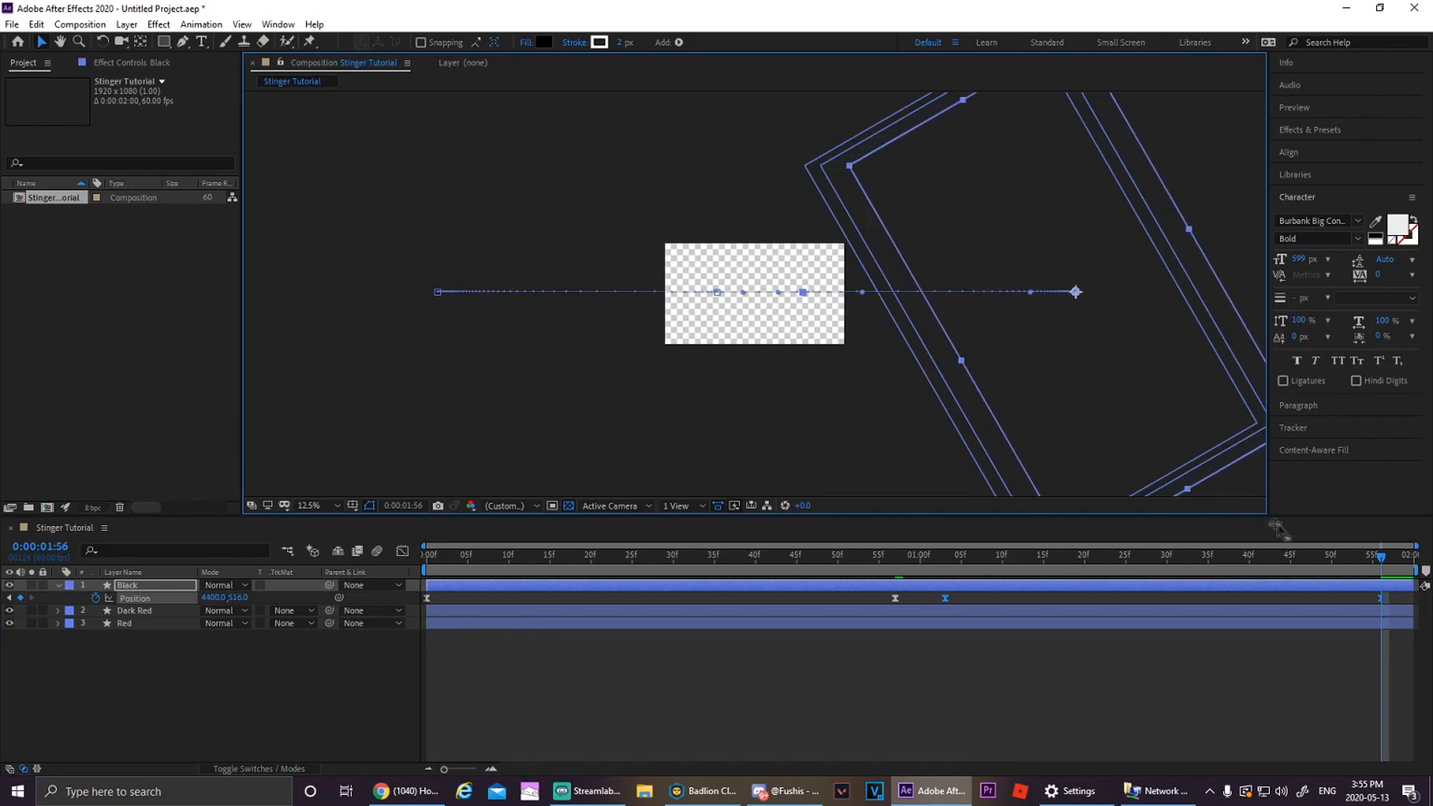
- Preview the three-colour transition from the start, and collapse the Black layer's properties
drag(1381, 556, 525, 523)
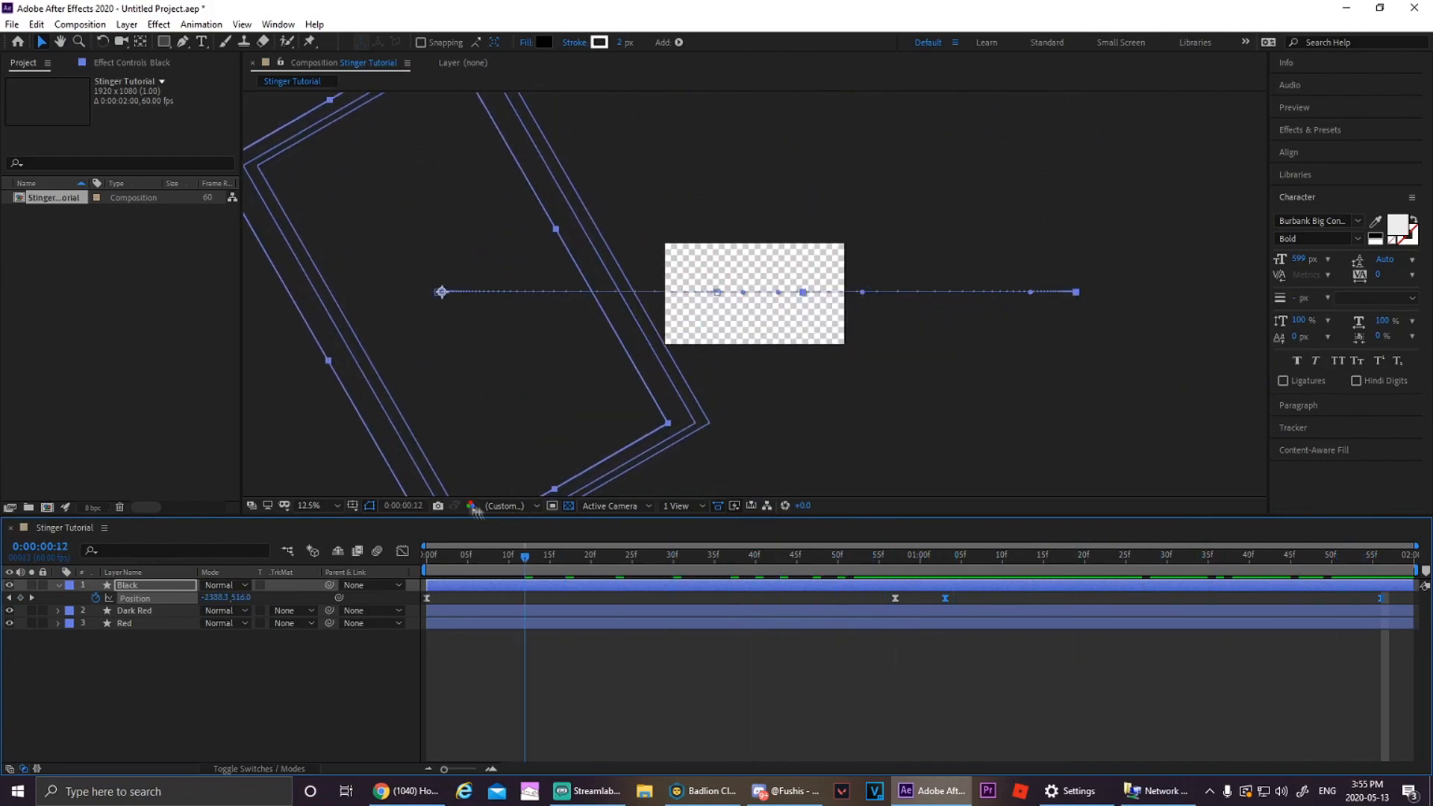
key(space)
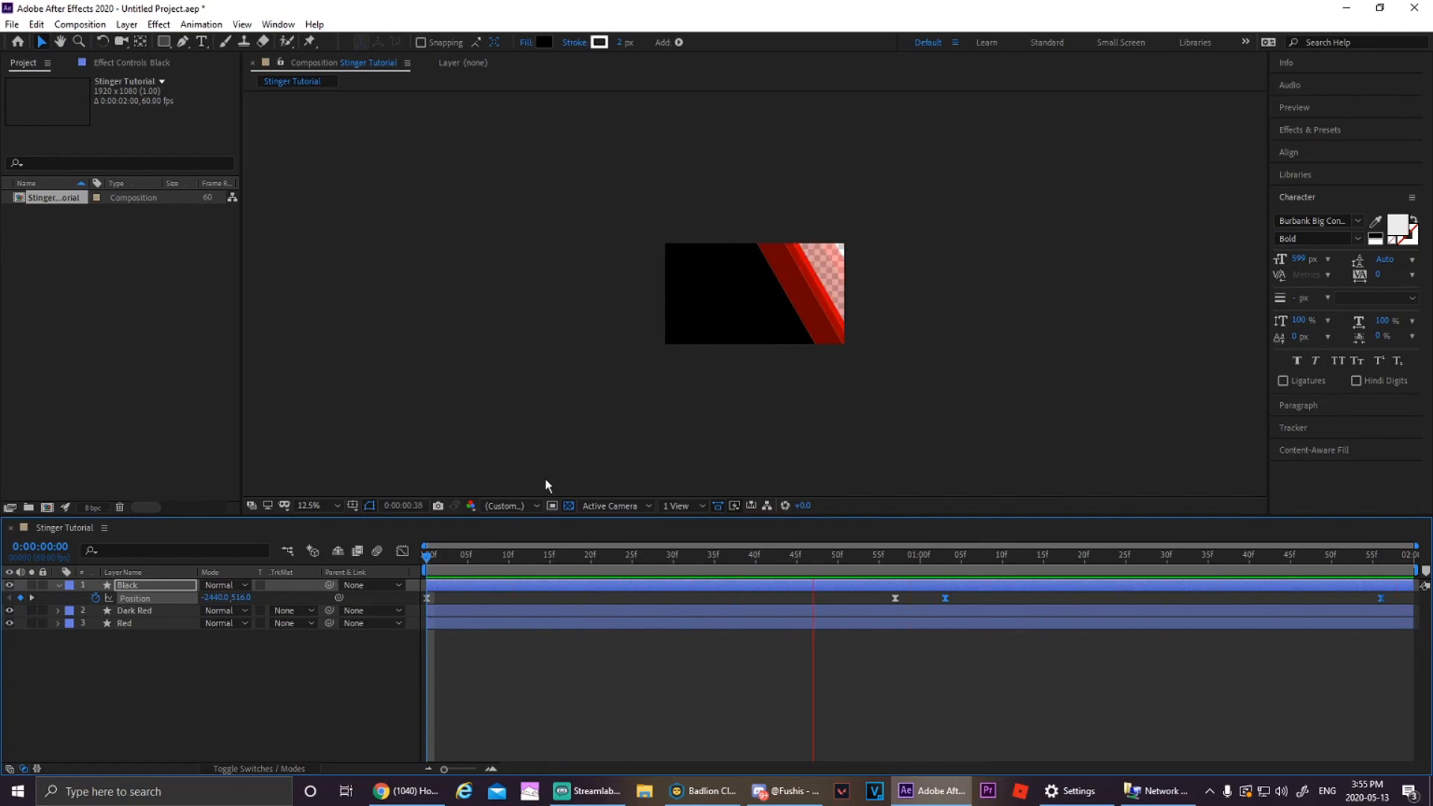
key(space)
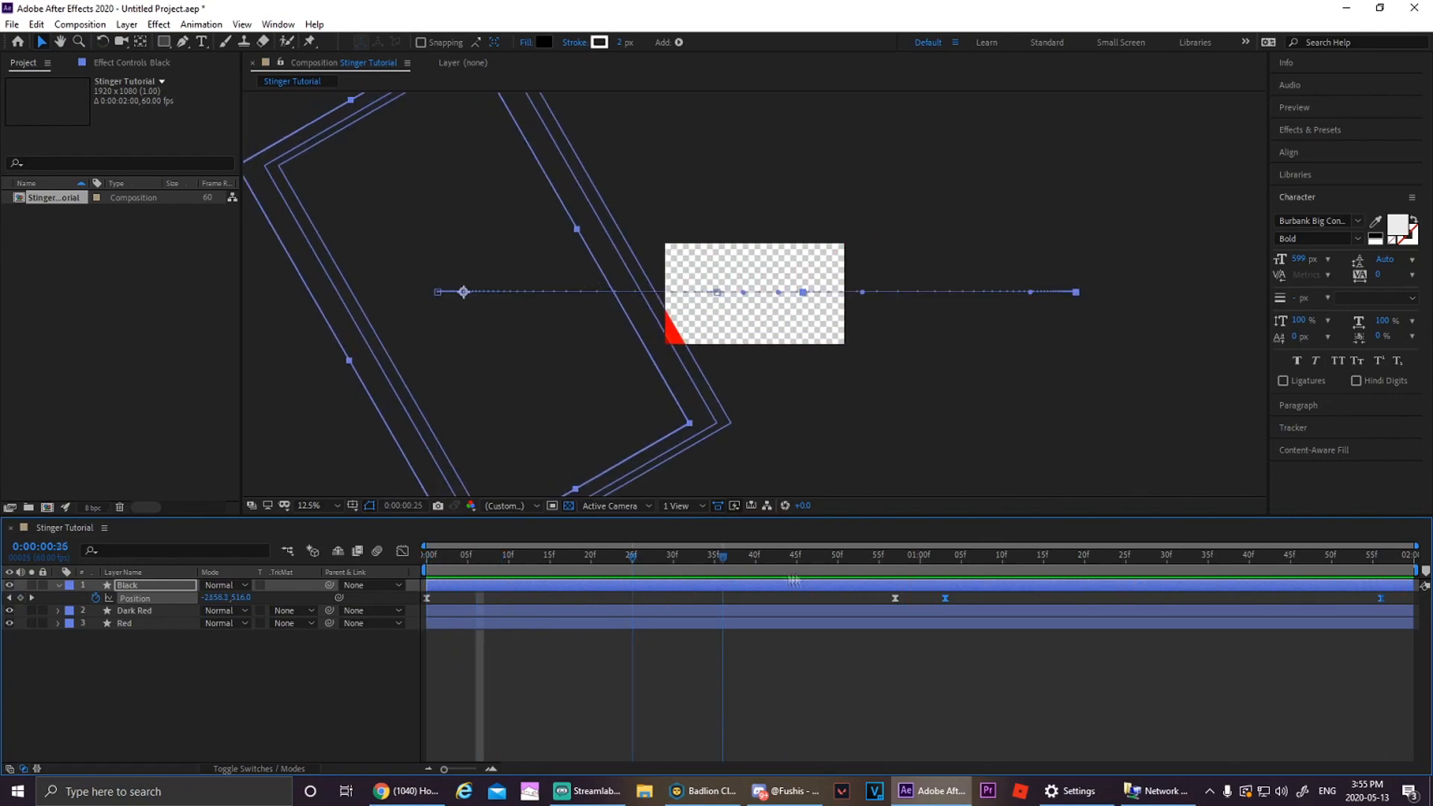
click(151, 585)
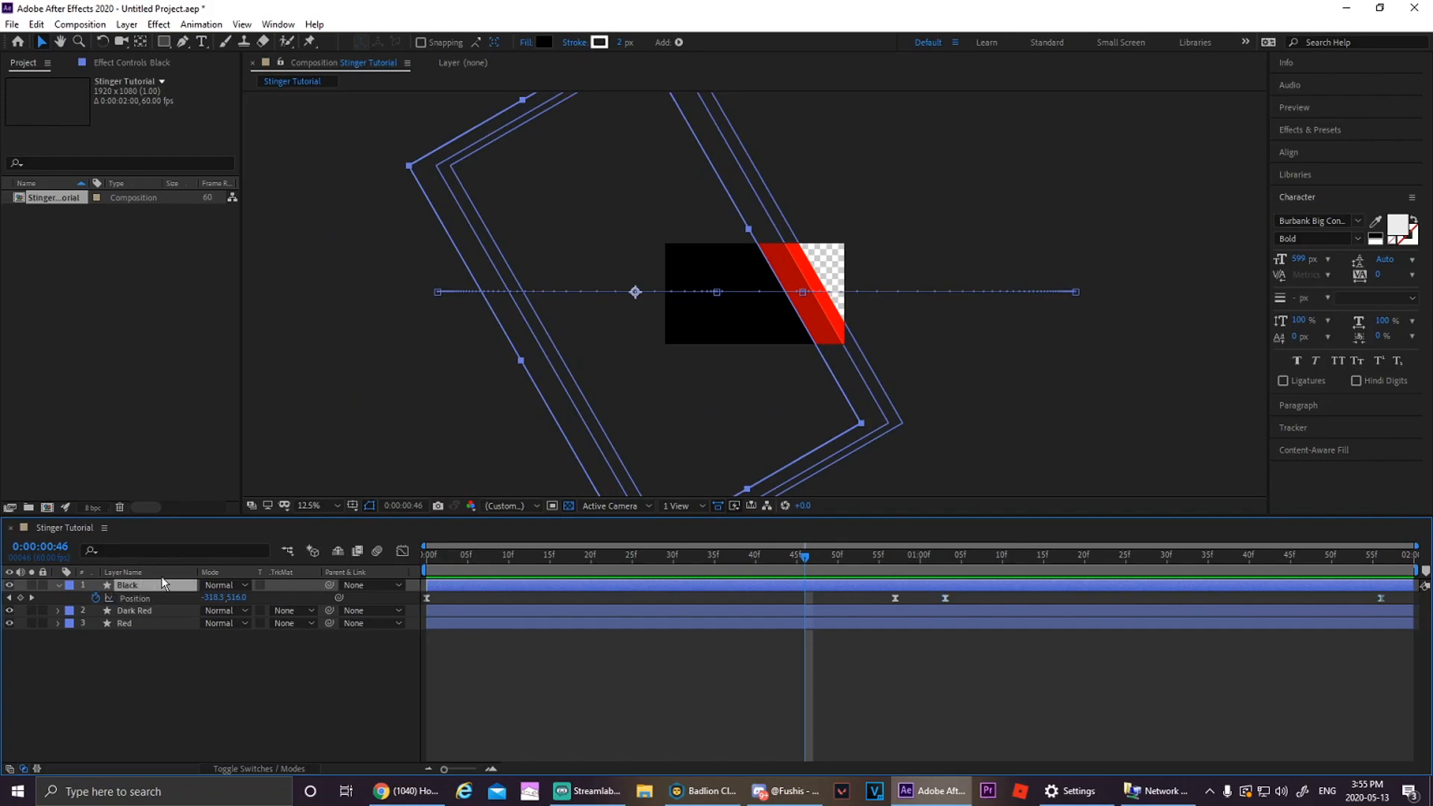
click(59, 585)
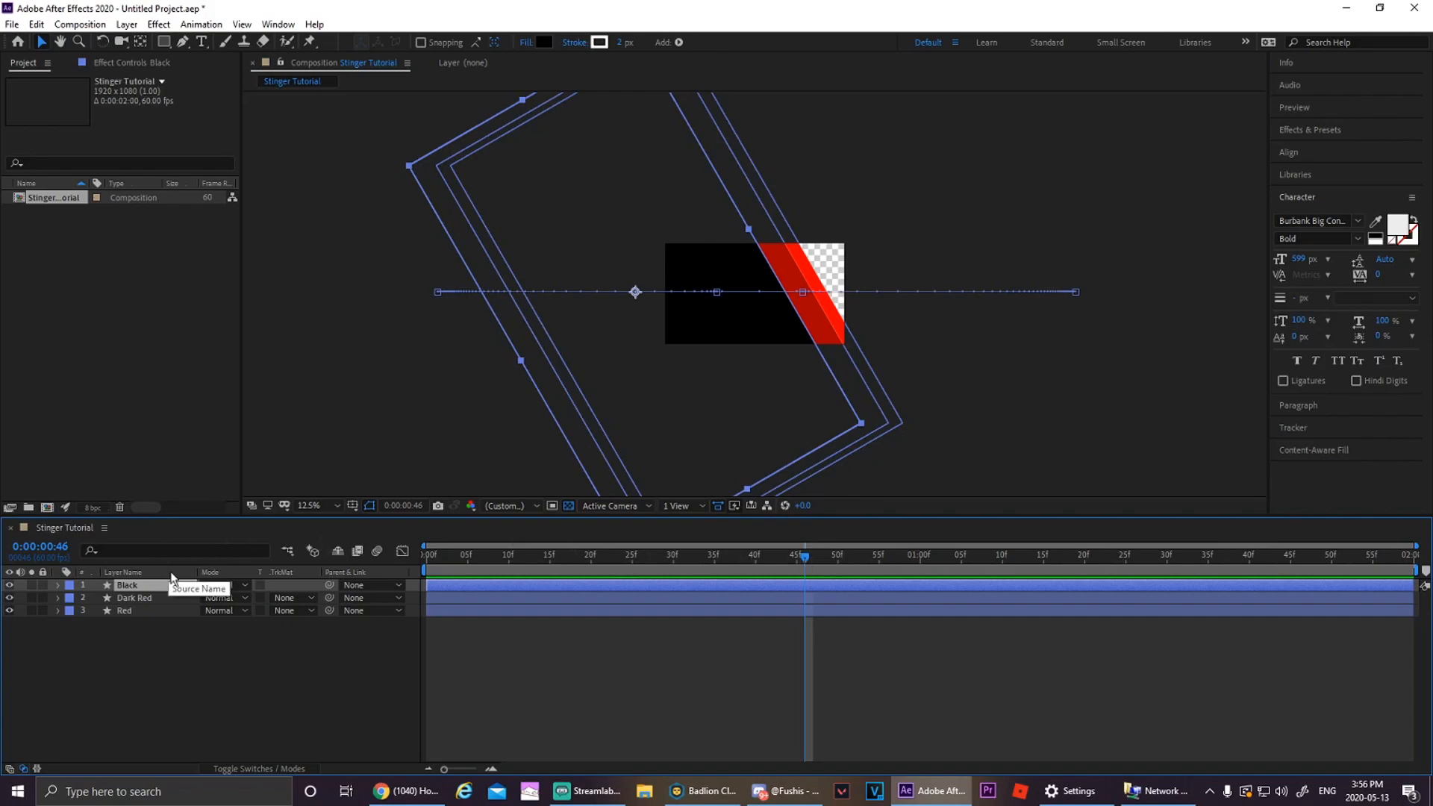
- Bring mel (1).png in as a layer above Black, and place a duplicate of the Black layer directly above the image
drag(175, 585, 87, 281)
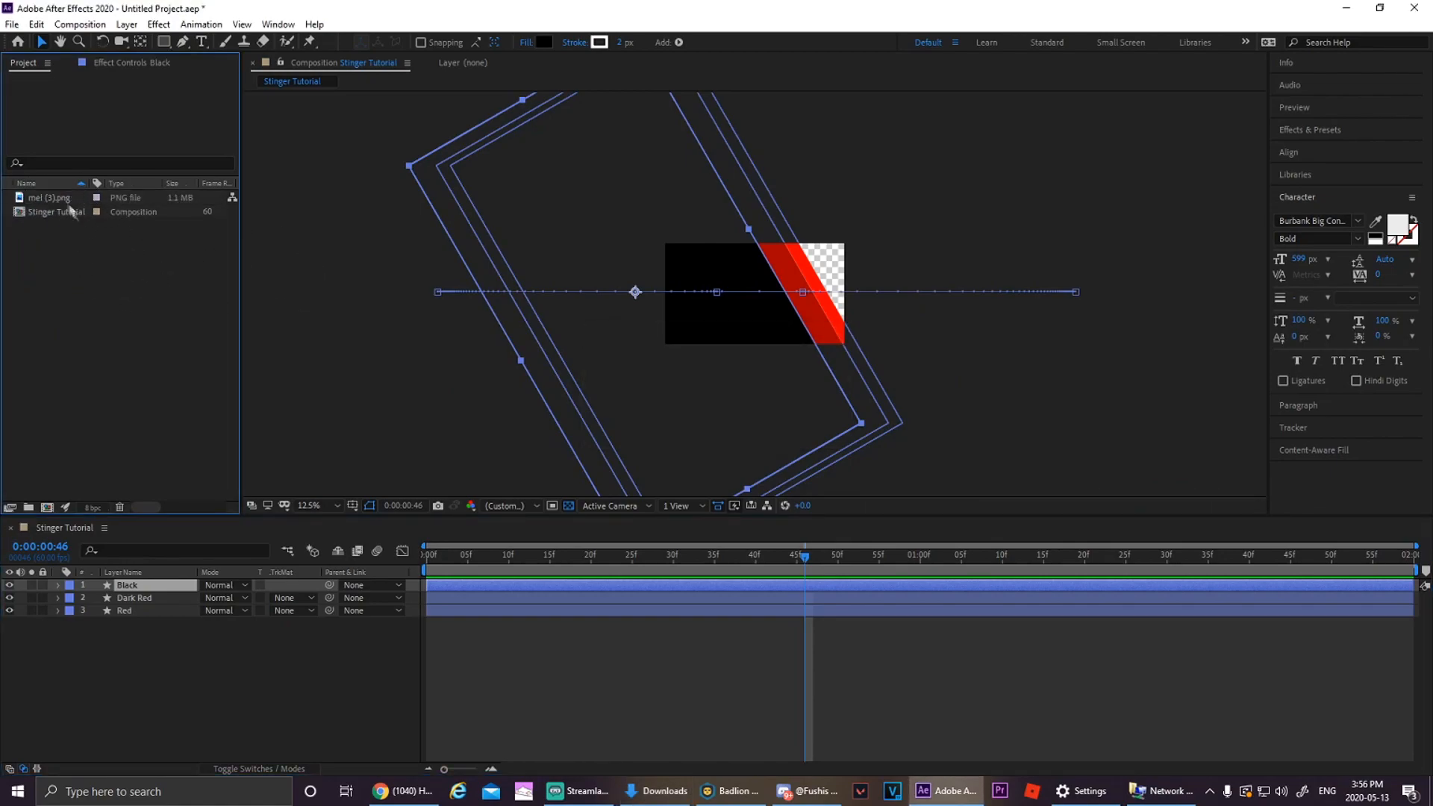
drag(51, 198, 135, 585)
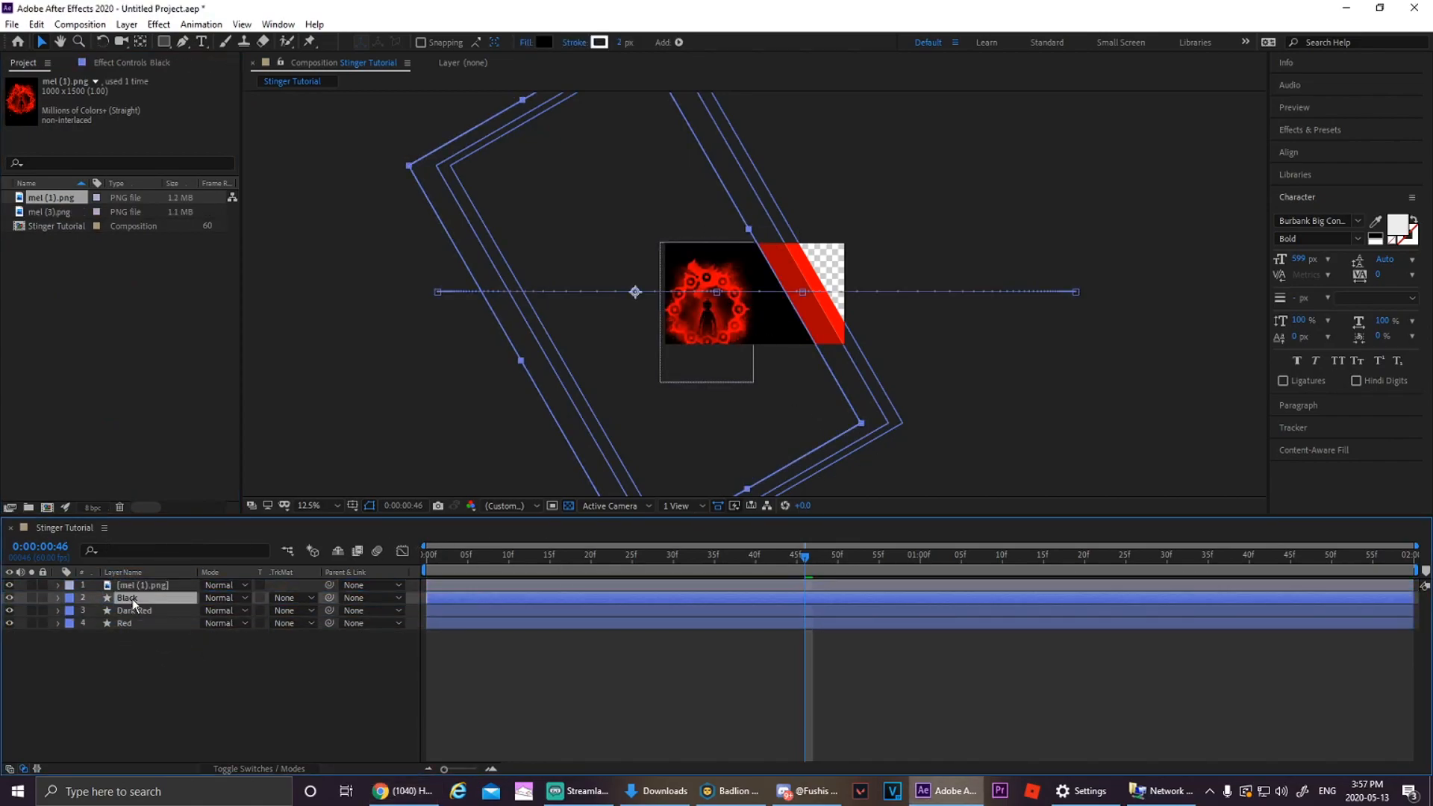
right_click(136, 598)
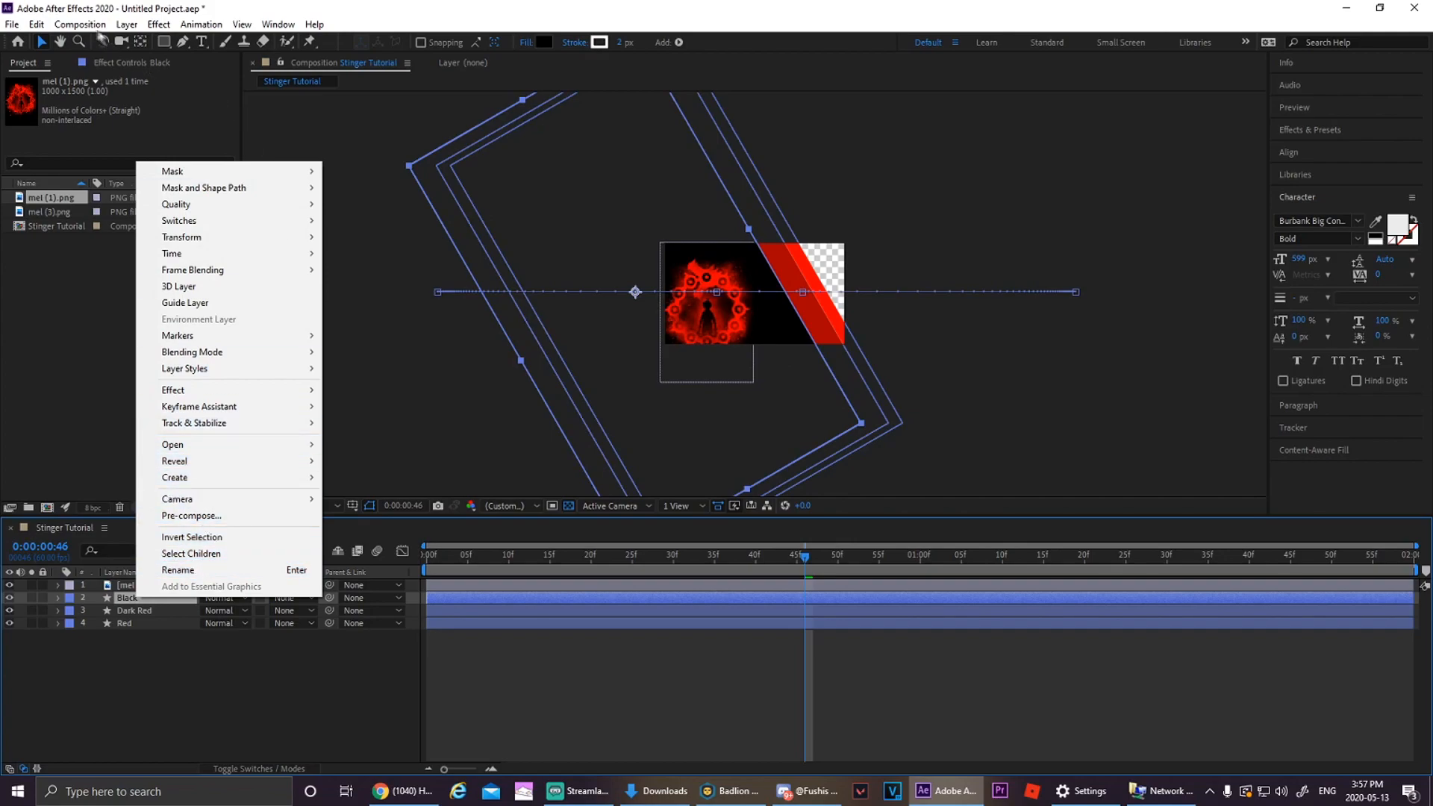
click(31, 26)
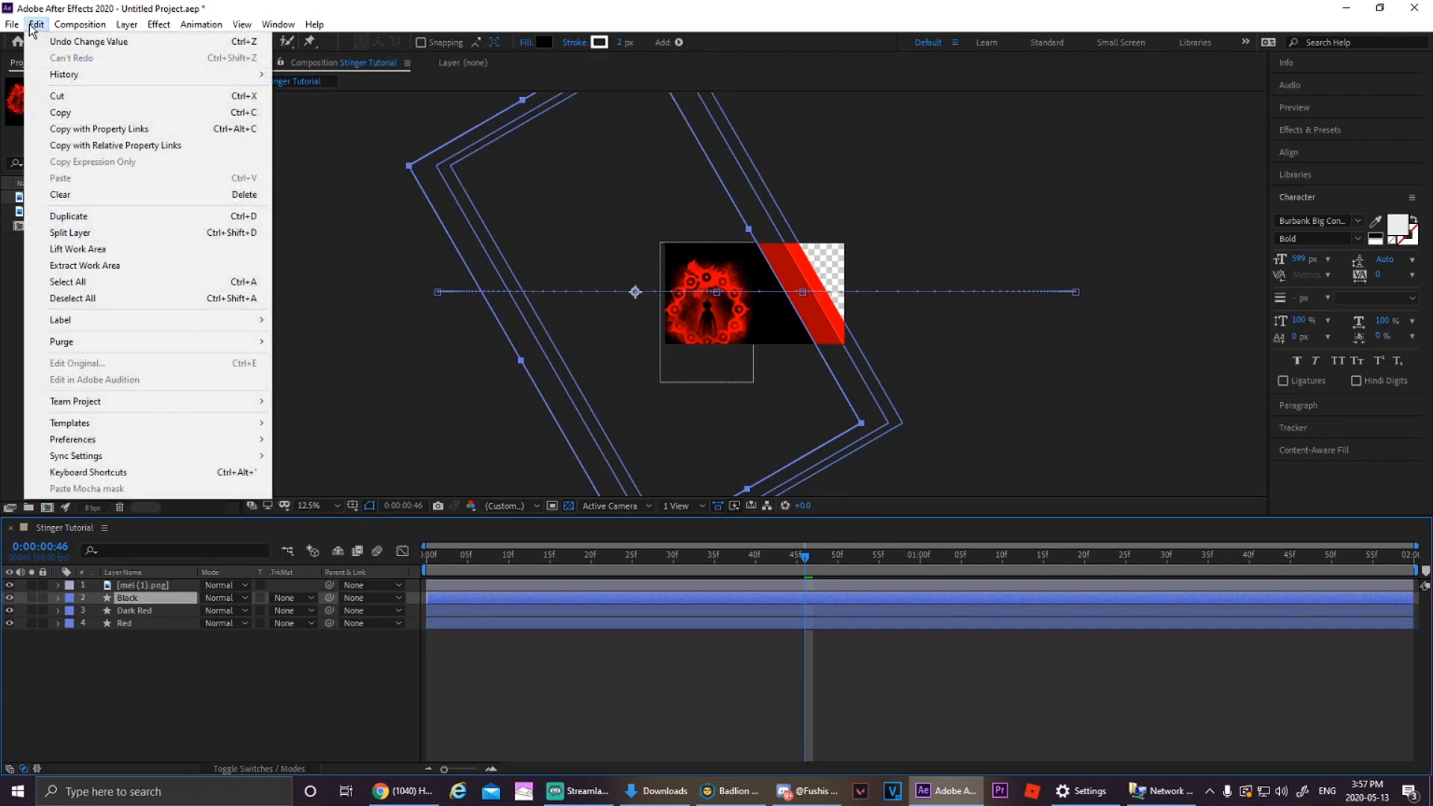
click(136, 216)
drag(146, 597, 149, 581)
- Set the mel (1).png layer's track matte to Alpha Matte "Black 2"
click(160, 597)
key(F4)
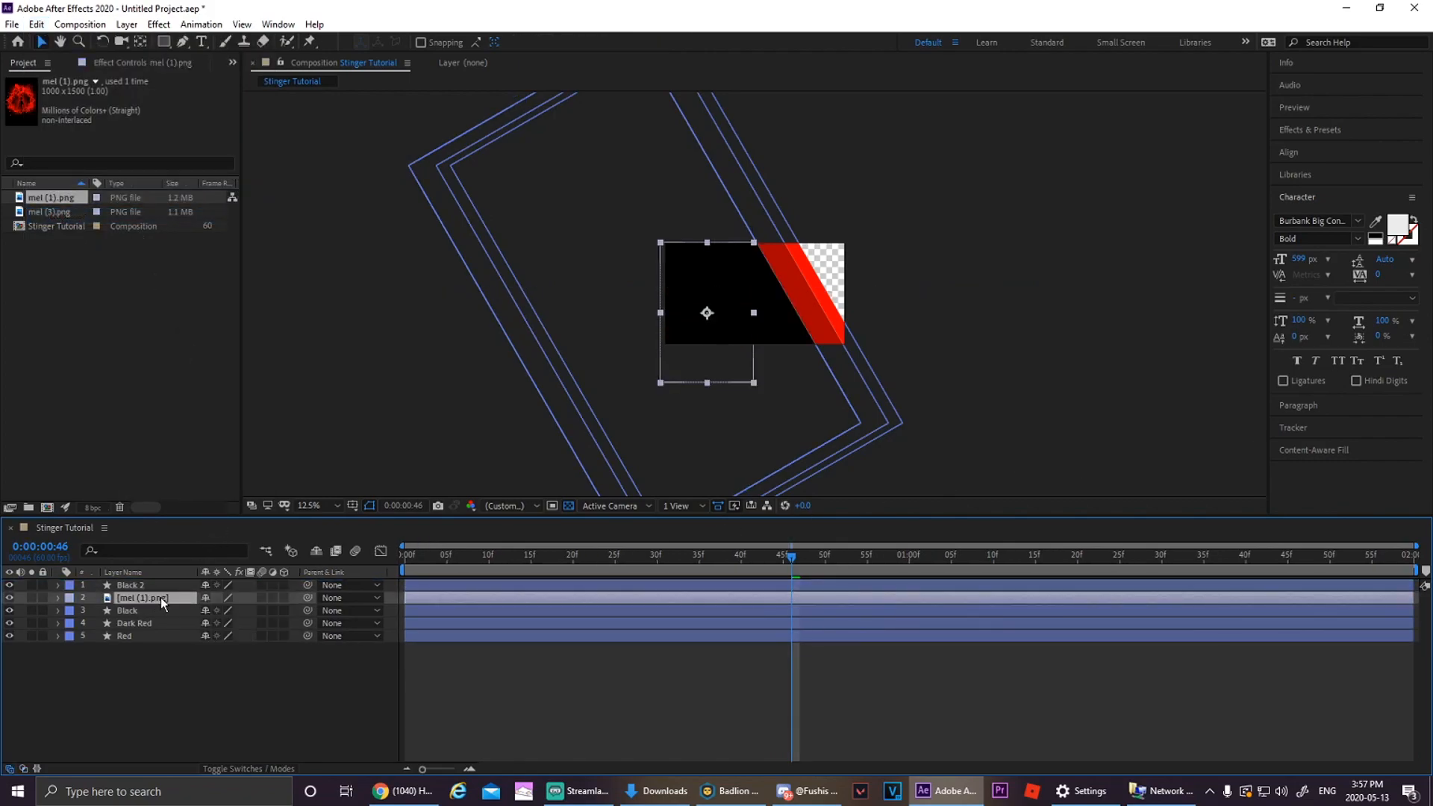
click(150, 585)
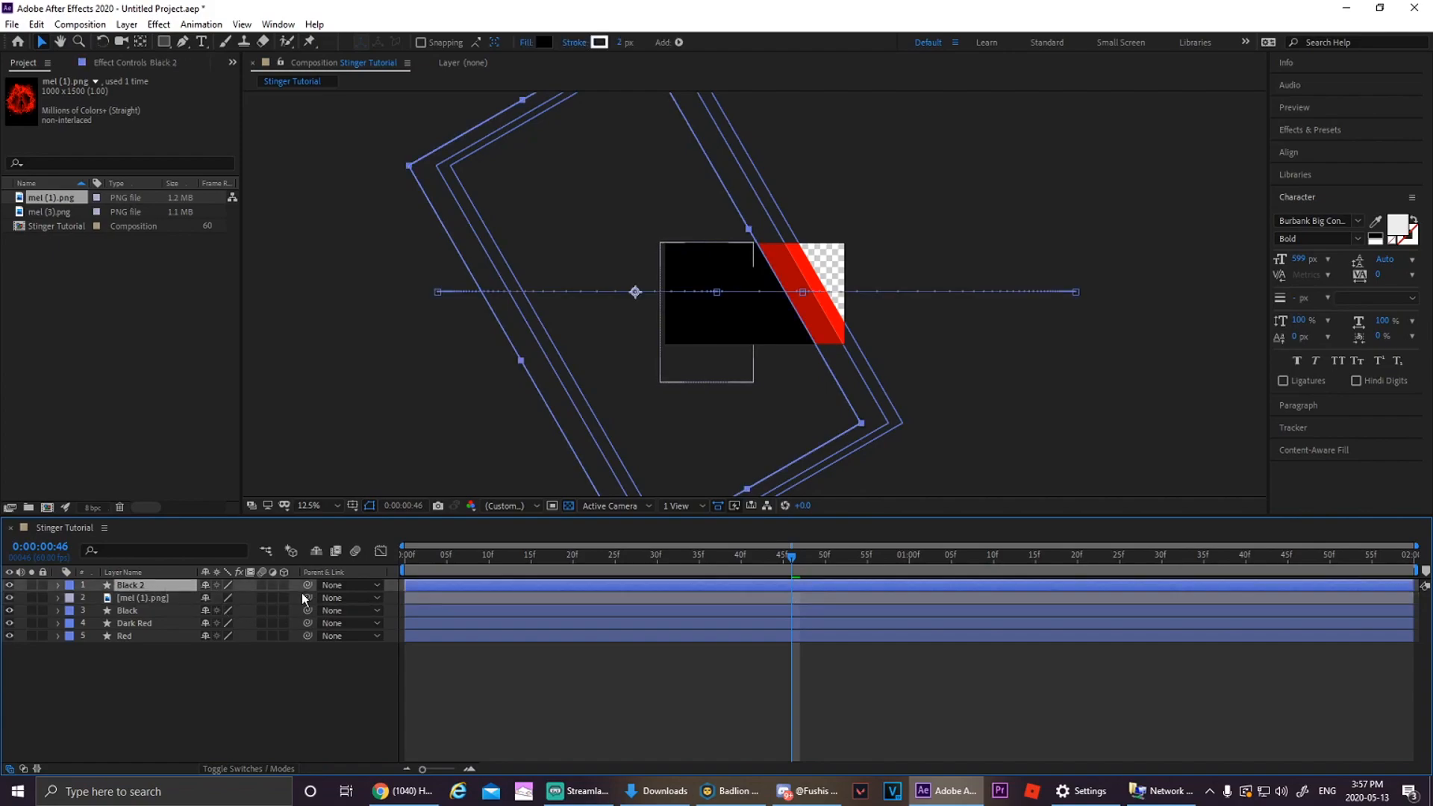
key(F4)
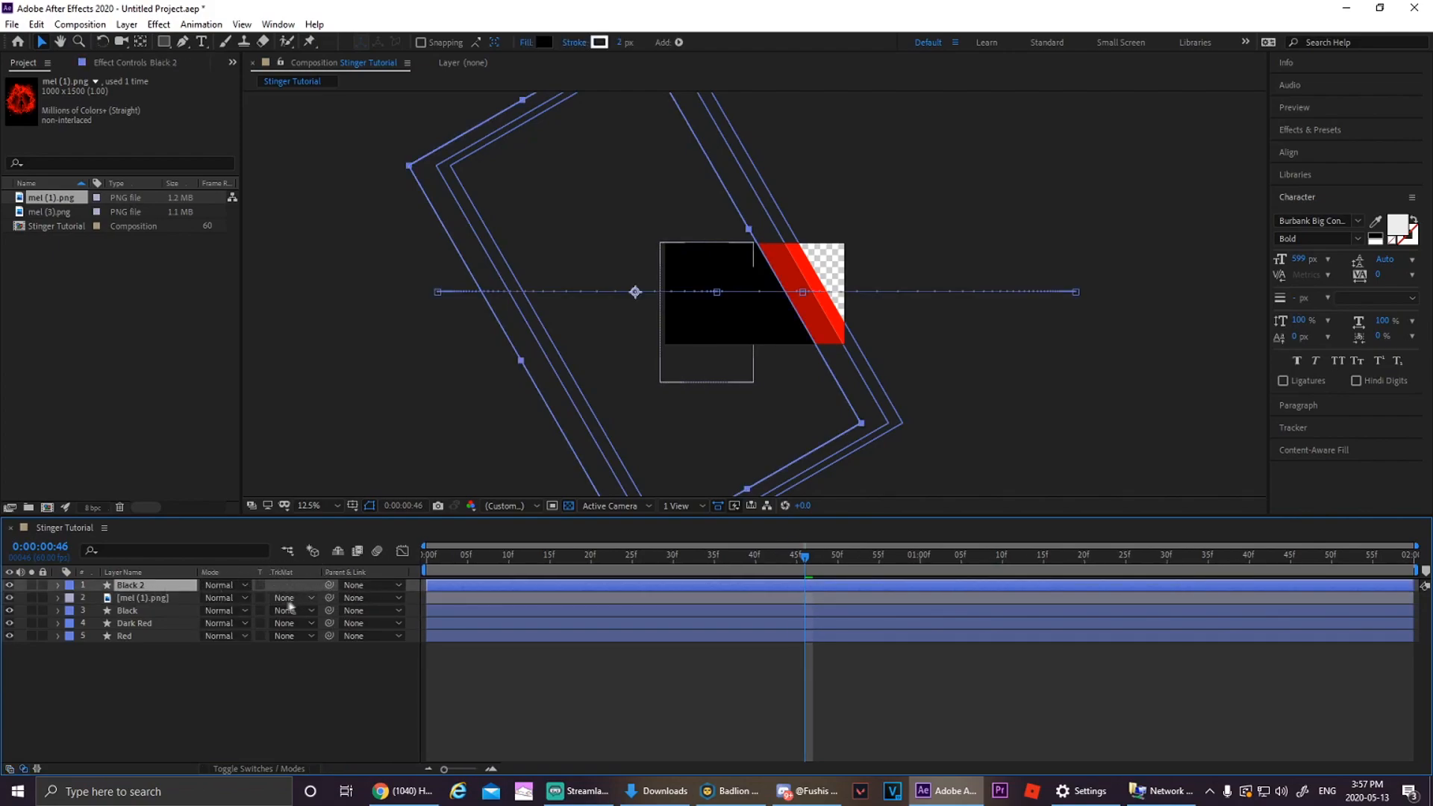
click(150, 597)
key(alt+Tab)
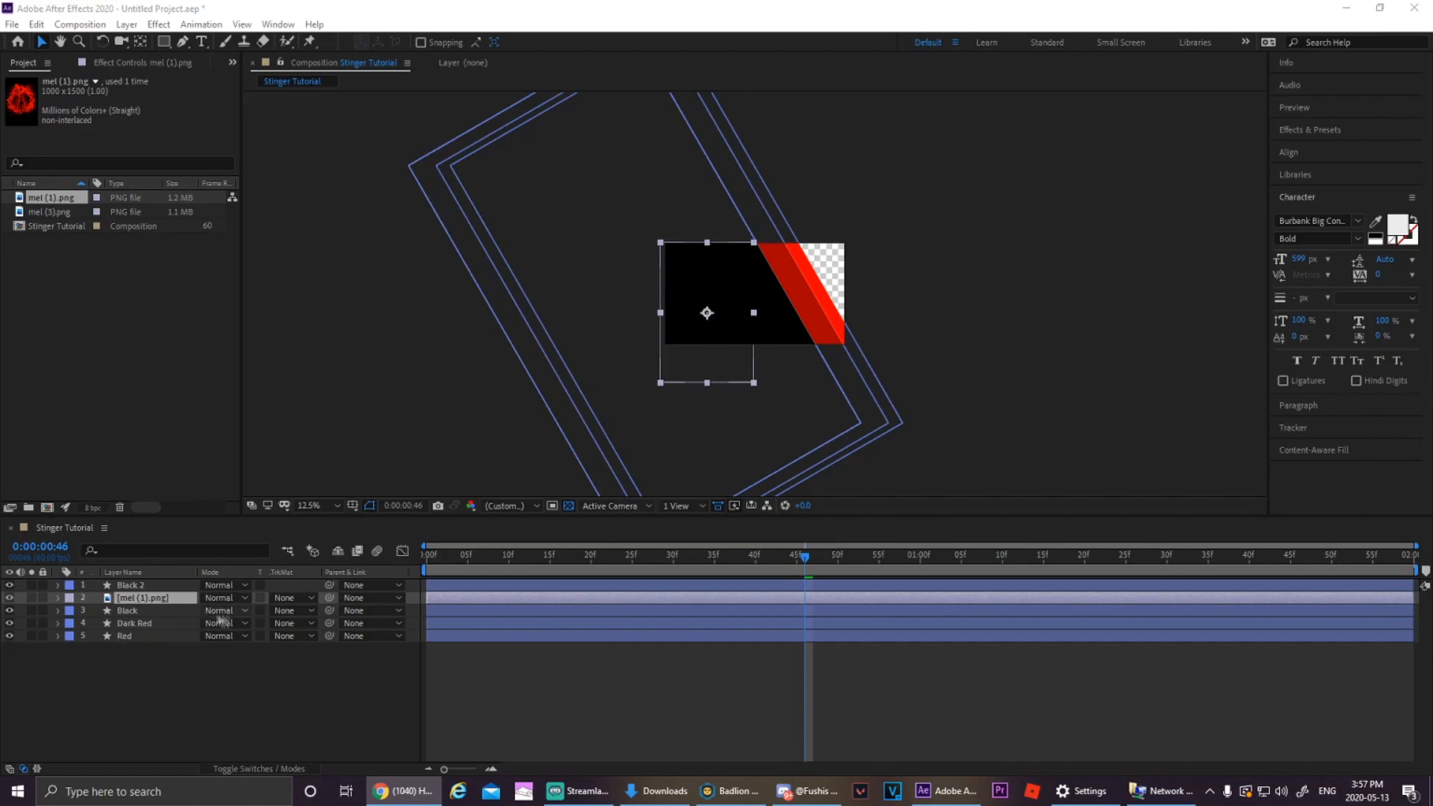
click(299, 597)
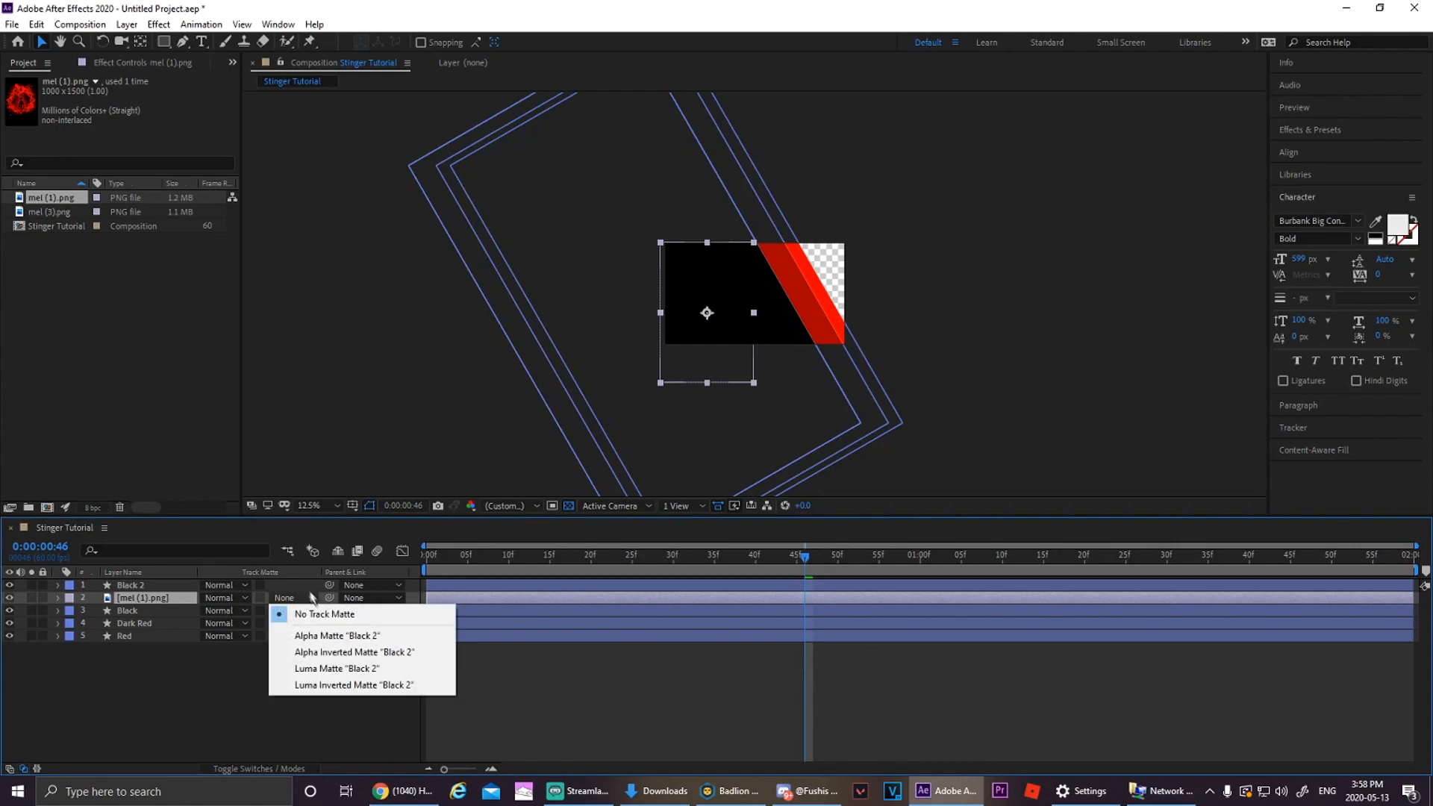
click(379, 637)
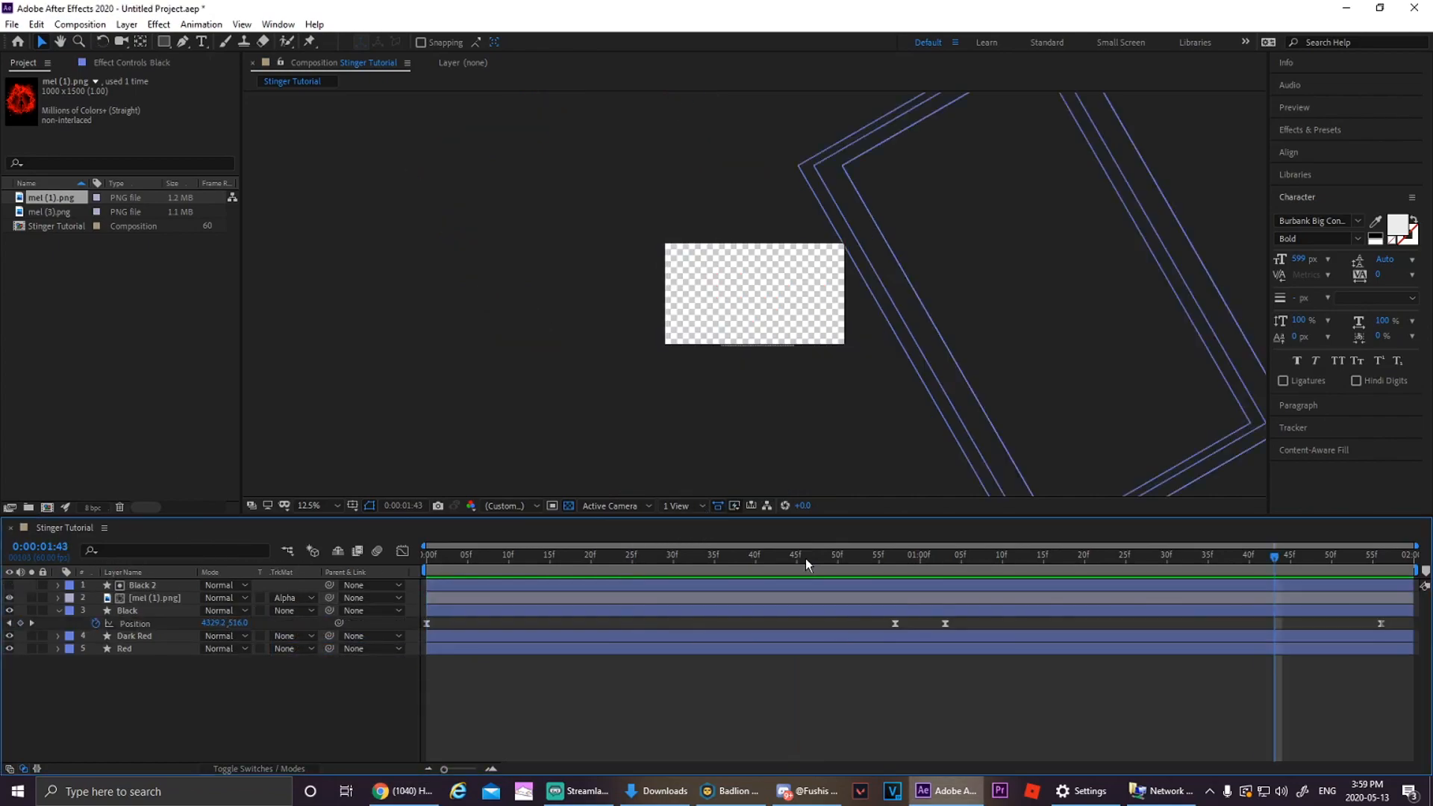
- Show the mel (1).png layer's Scale and, at 0:00:00:41, start keyframing it with a width scale of 75%
drag(1275, 558, 1192, 554)
click(155, 598)
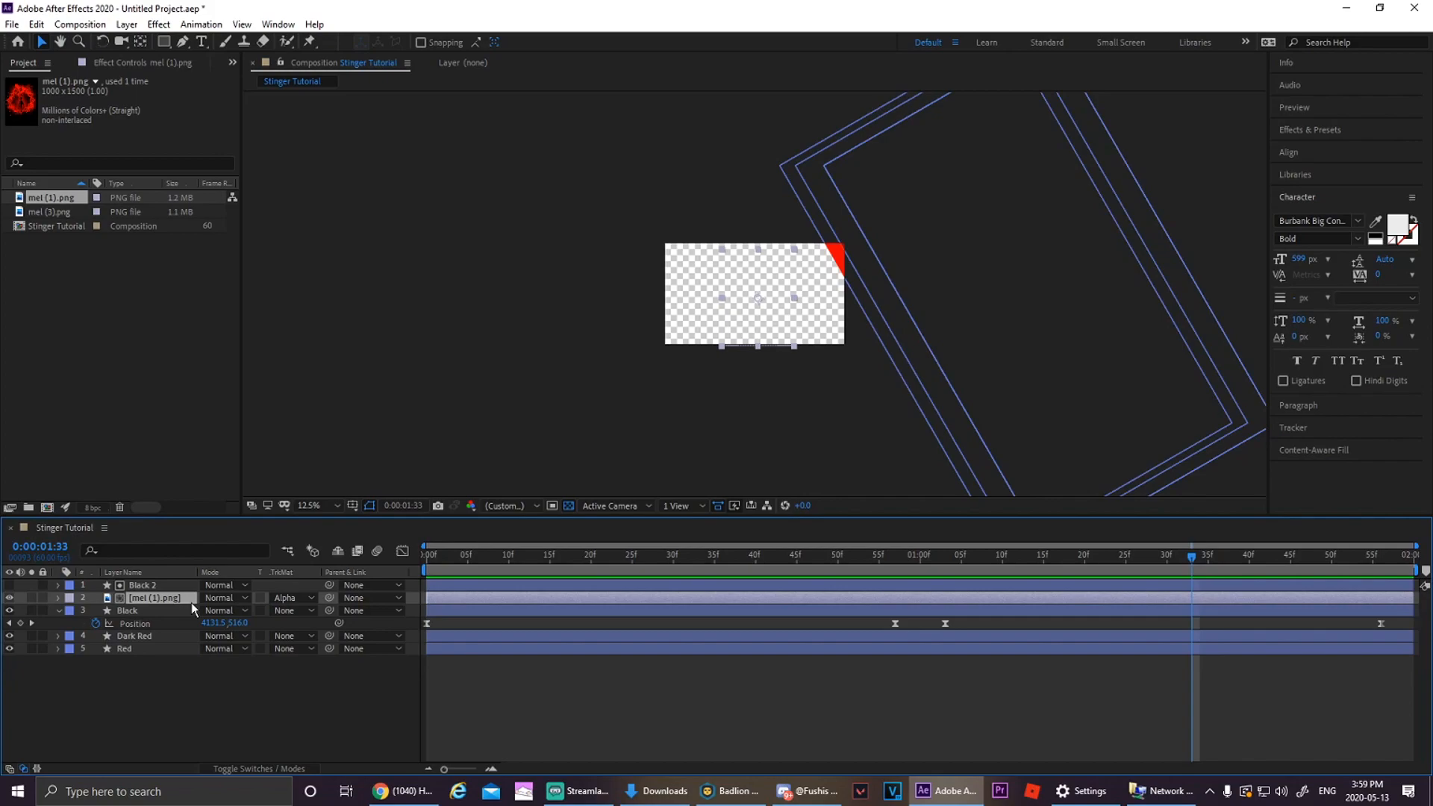
key(s)
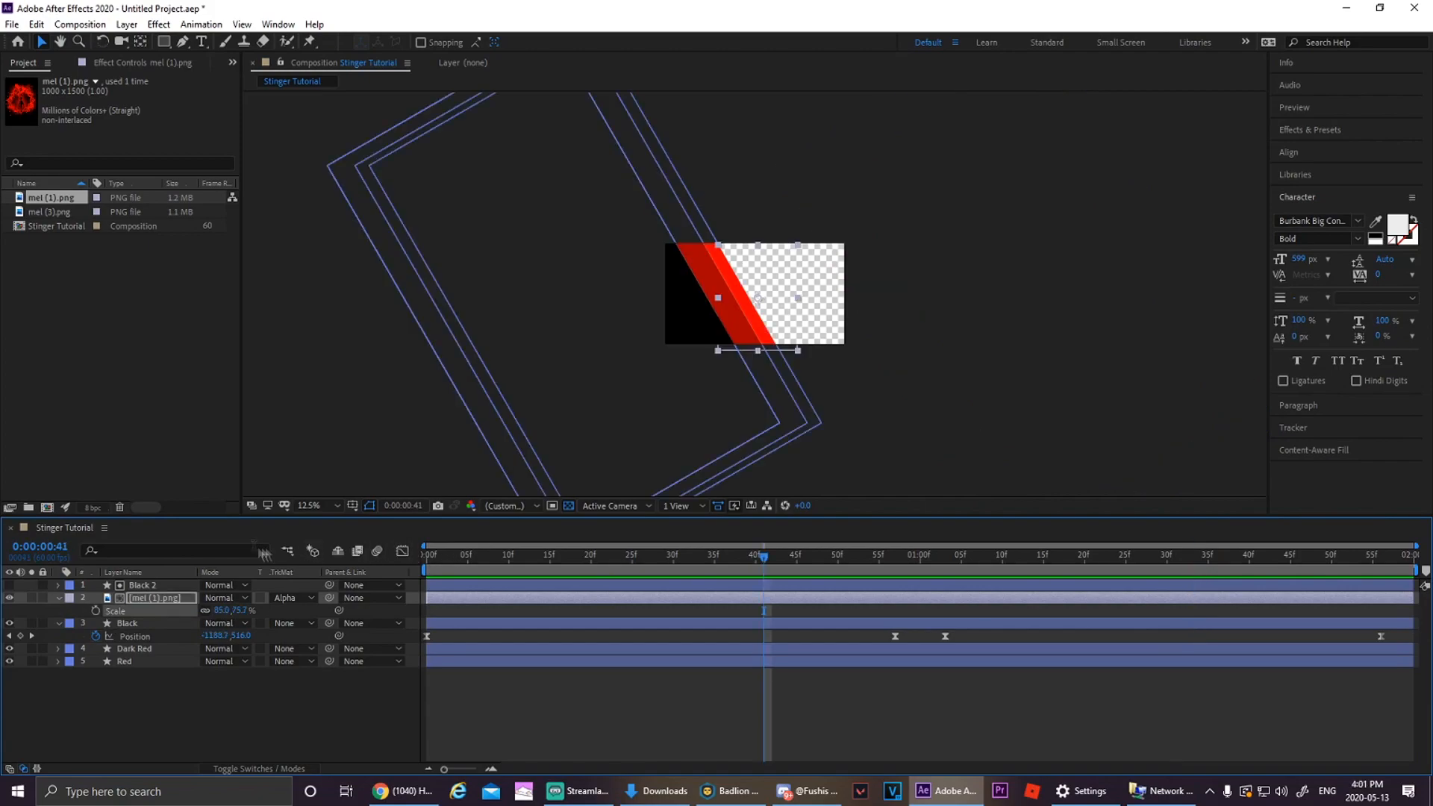
click(96, 611)
click(221, 611)
text(75)
key(Return)
- Add a Scale keyframe of 90% width to the image layer at 0:00:01:18, and preview the transition from the start
drag(765, 565, 1068, 569)
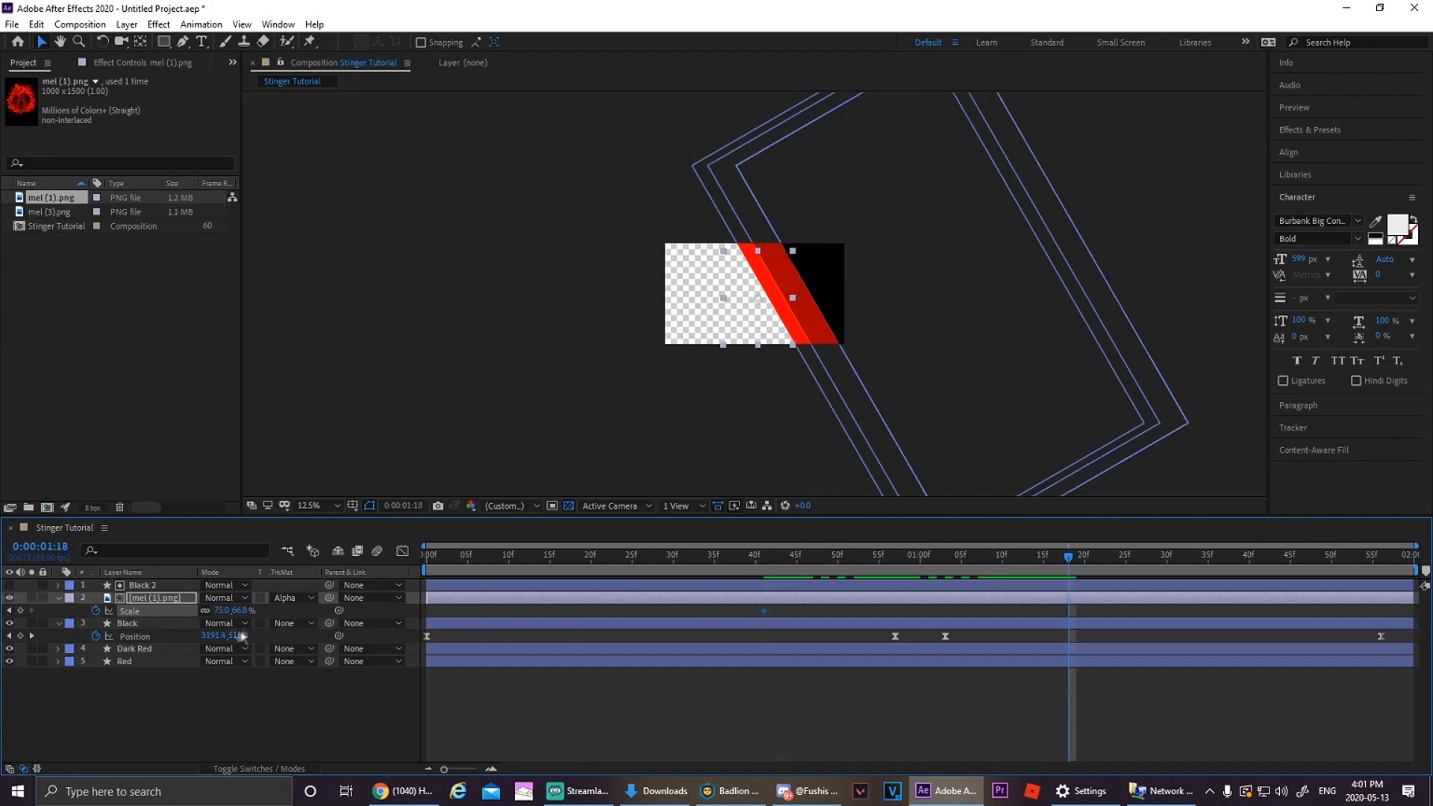
click(233, 609)
key(Return)
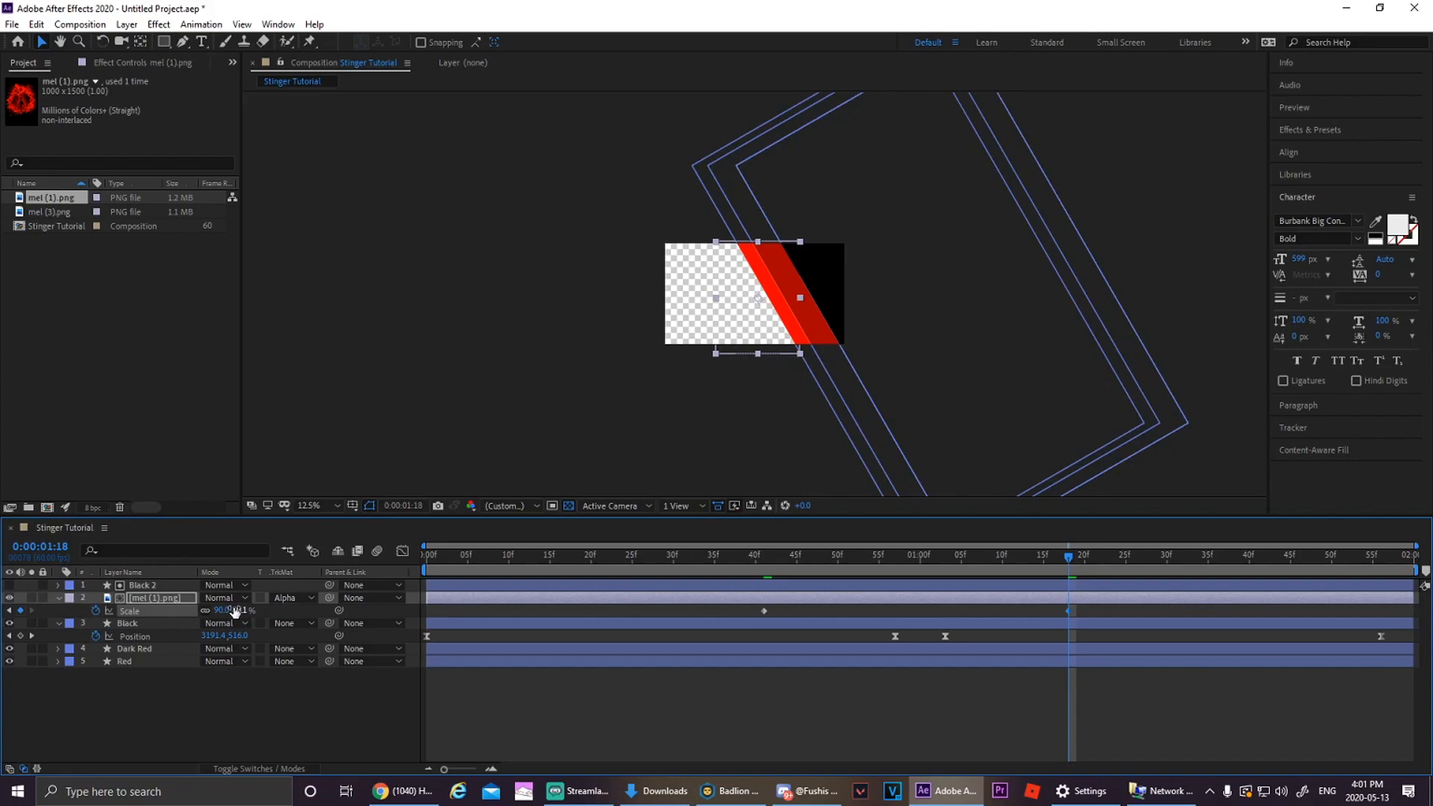
key(space)
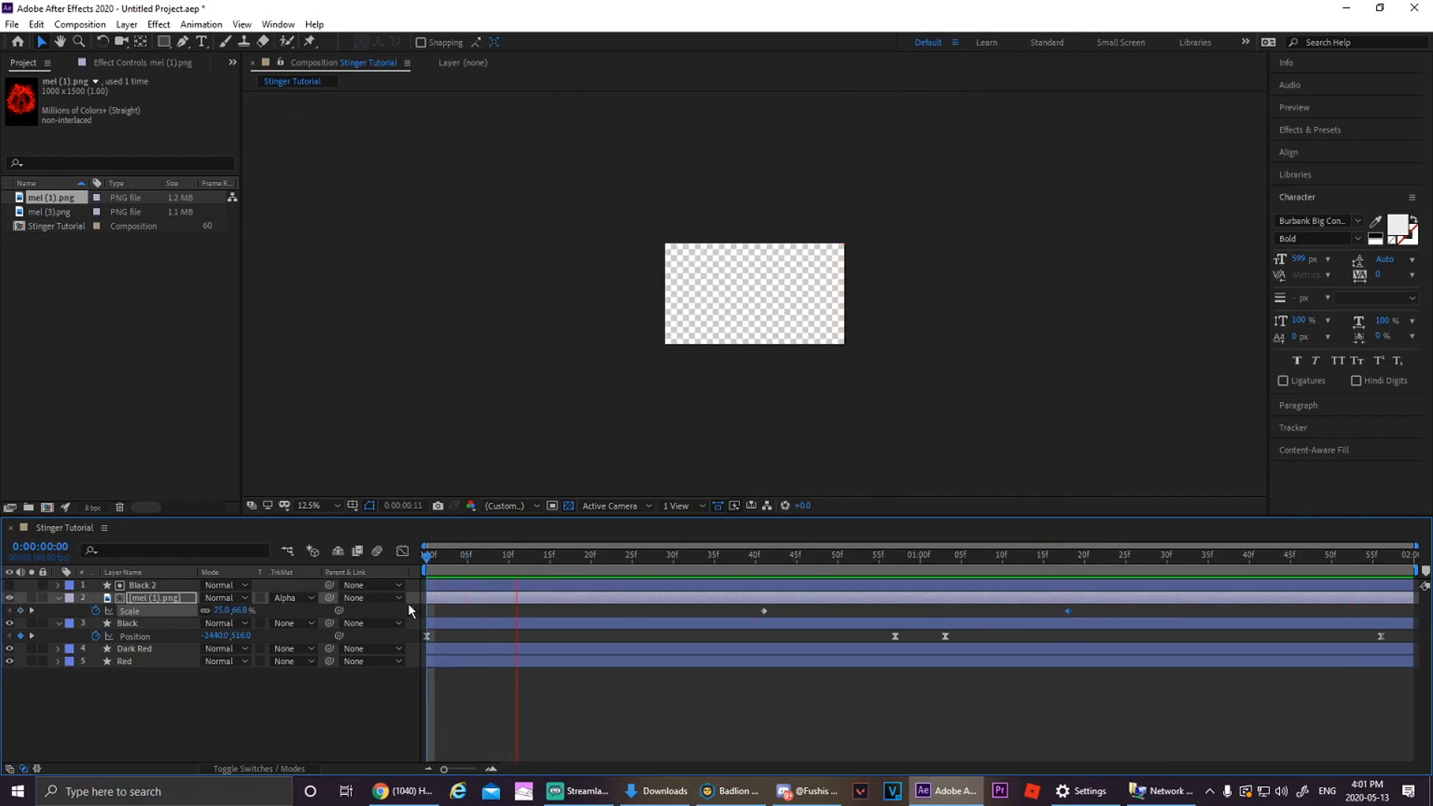
- Change the image layer's Scale keyframe at 0:00:01:18 to 80% width, and preview the transition from the start
key(space)
drag(1117, 561, 1072, 561)
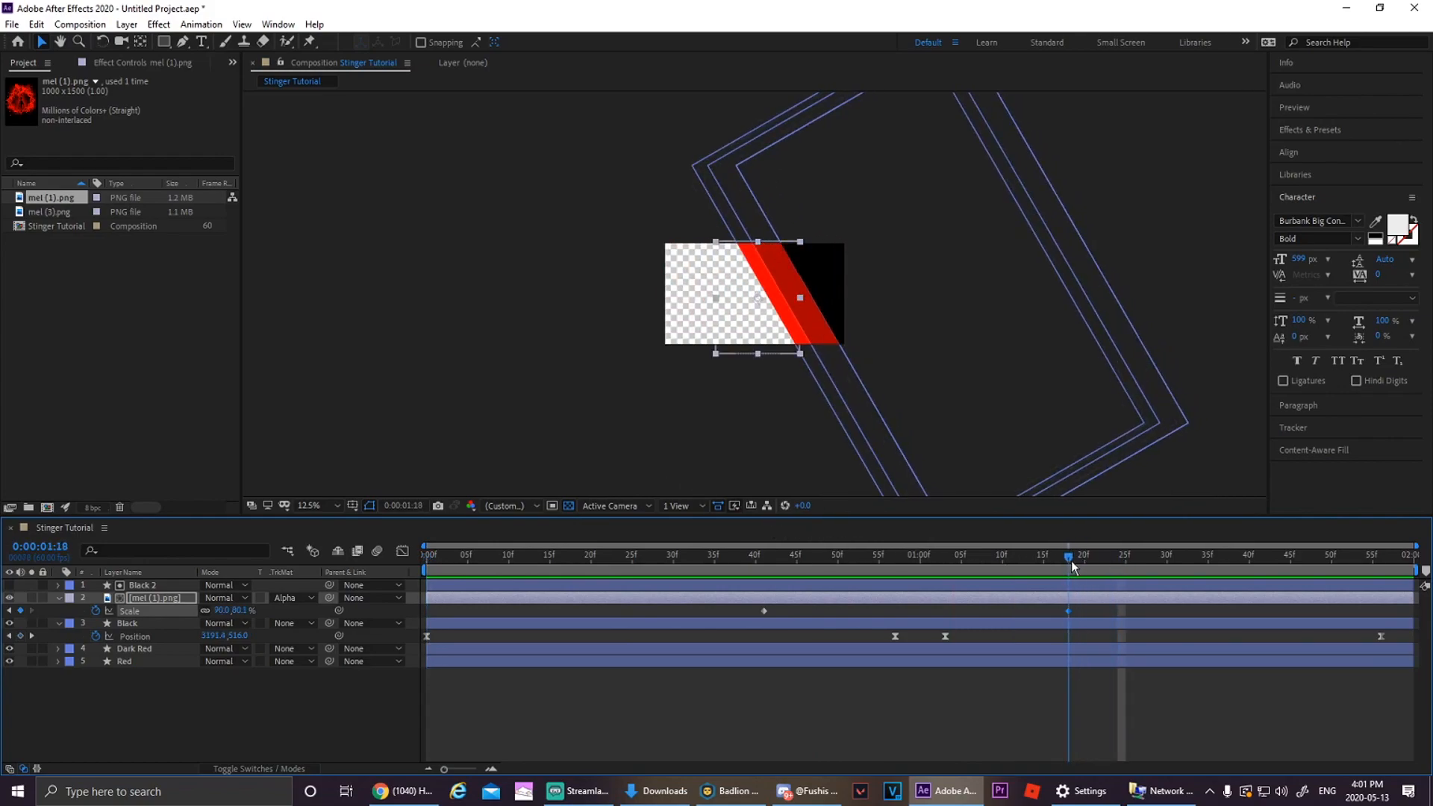
right_click(1069, 610)
click(1122, 423)
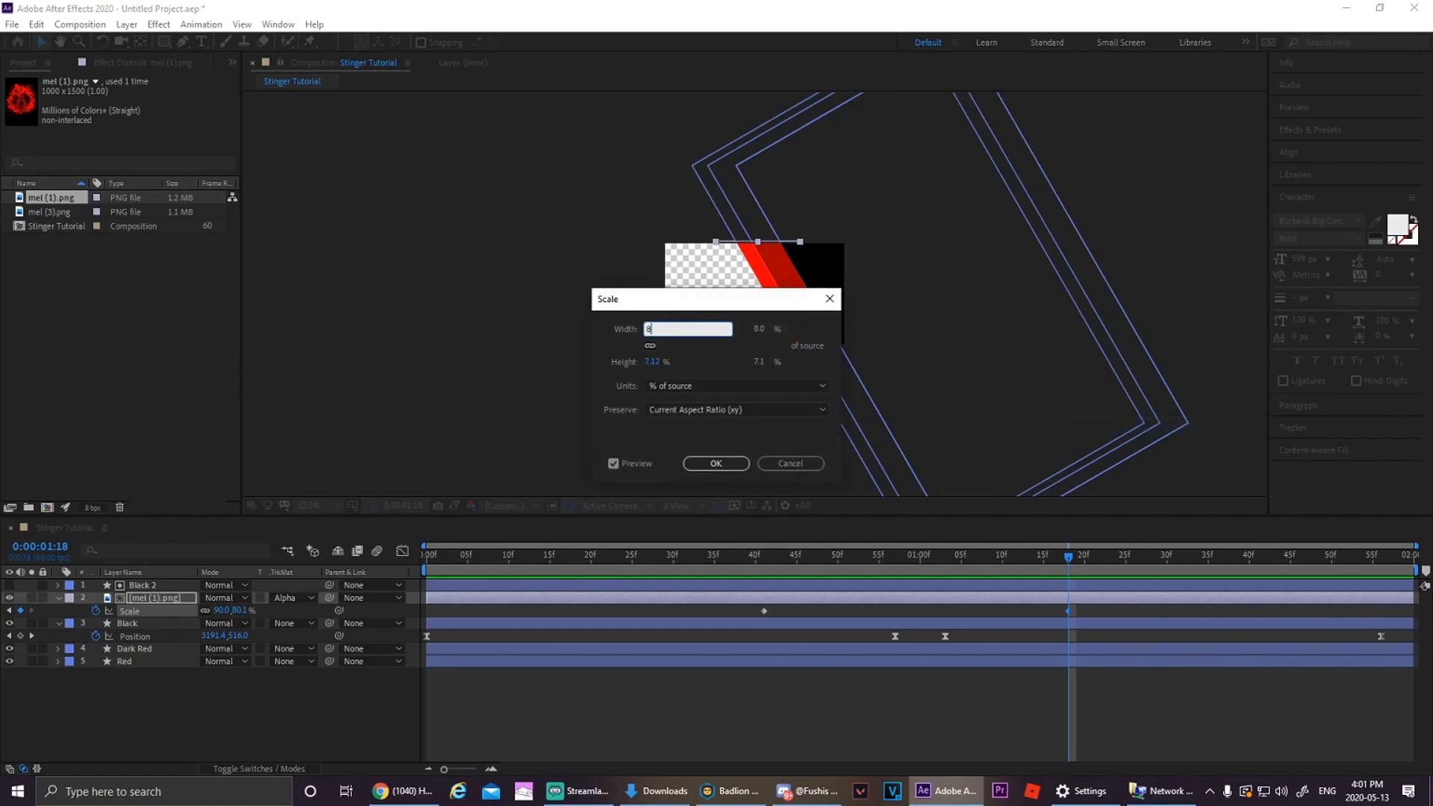
click(716, 463)
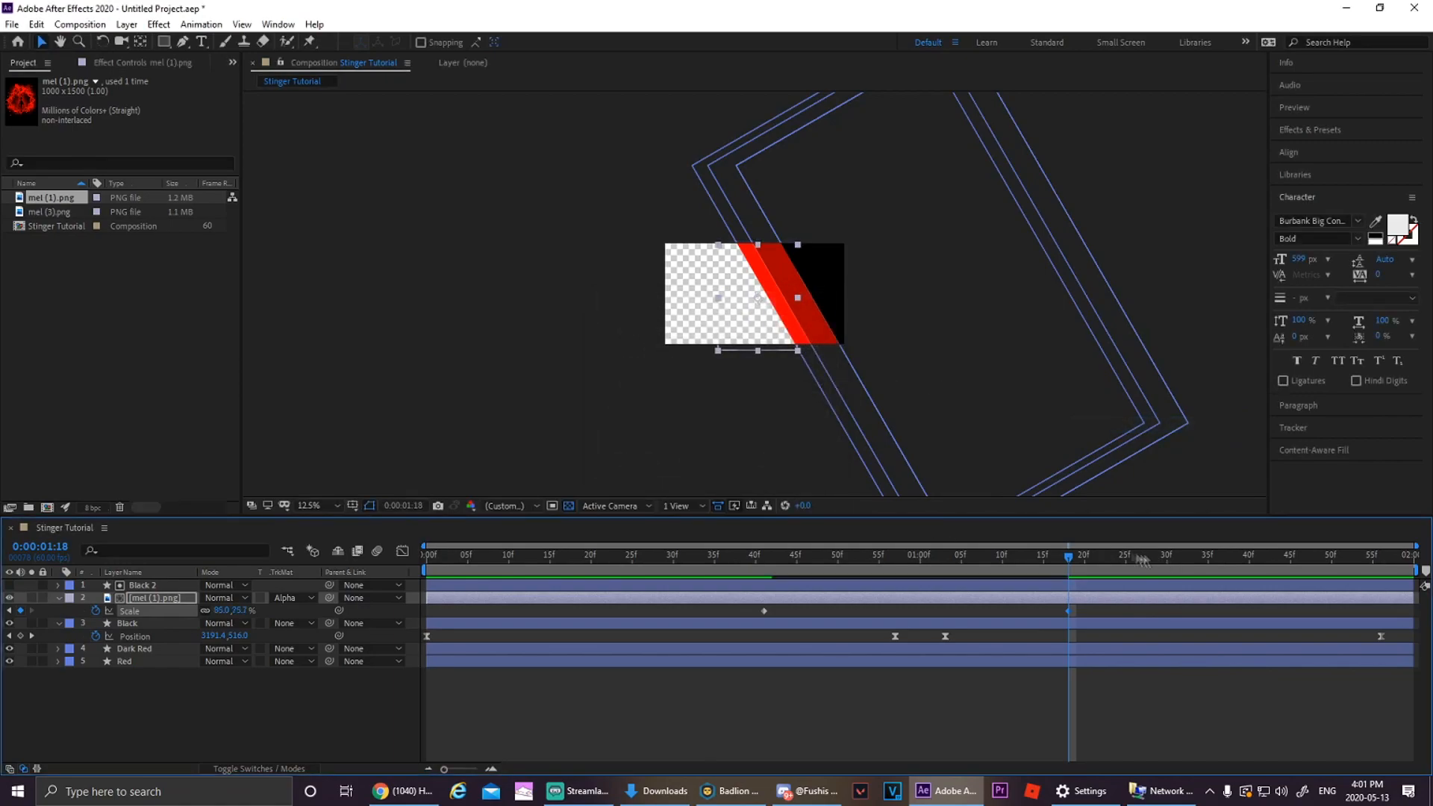
key(Home)
key(space)
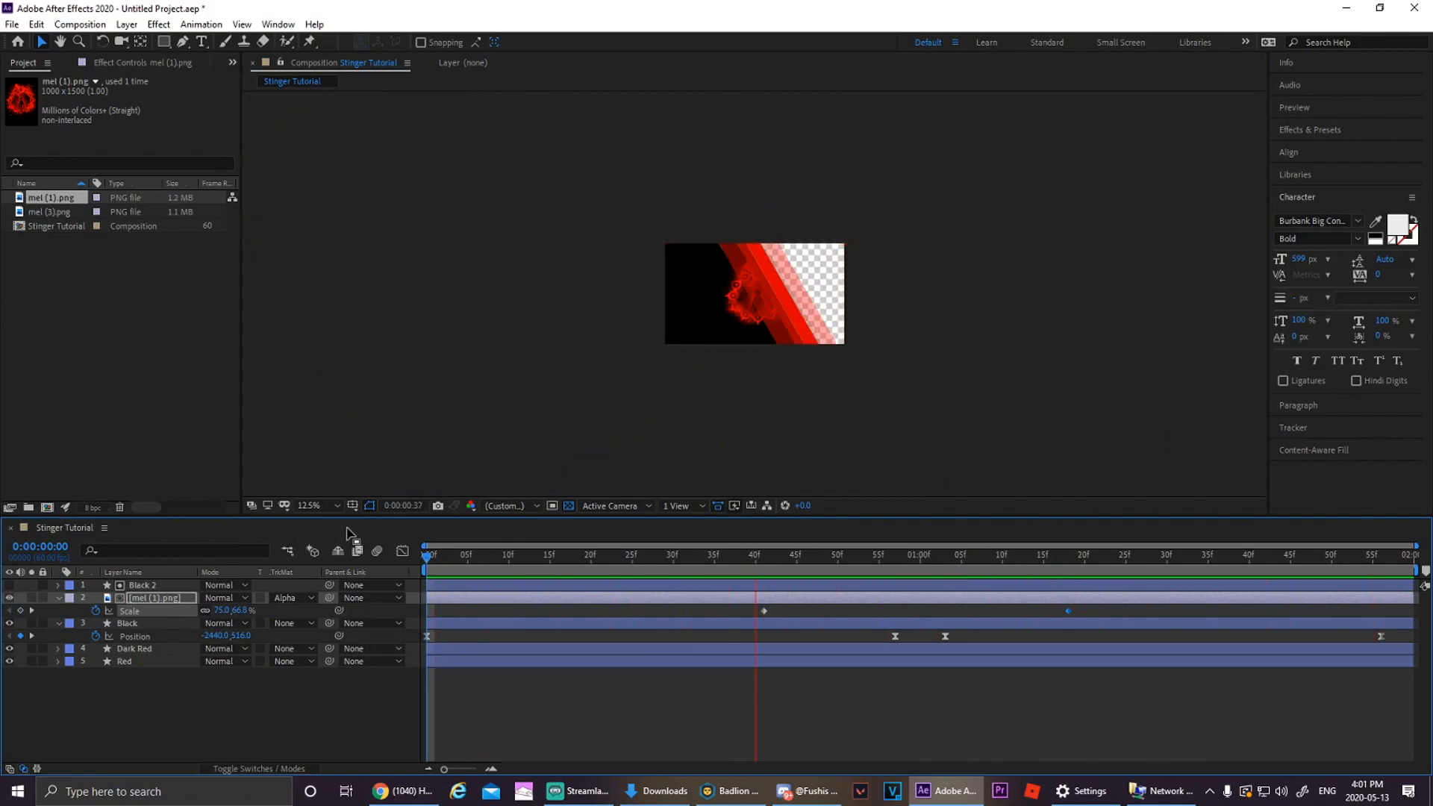
click(755, 555)
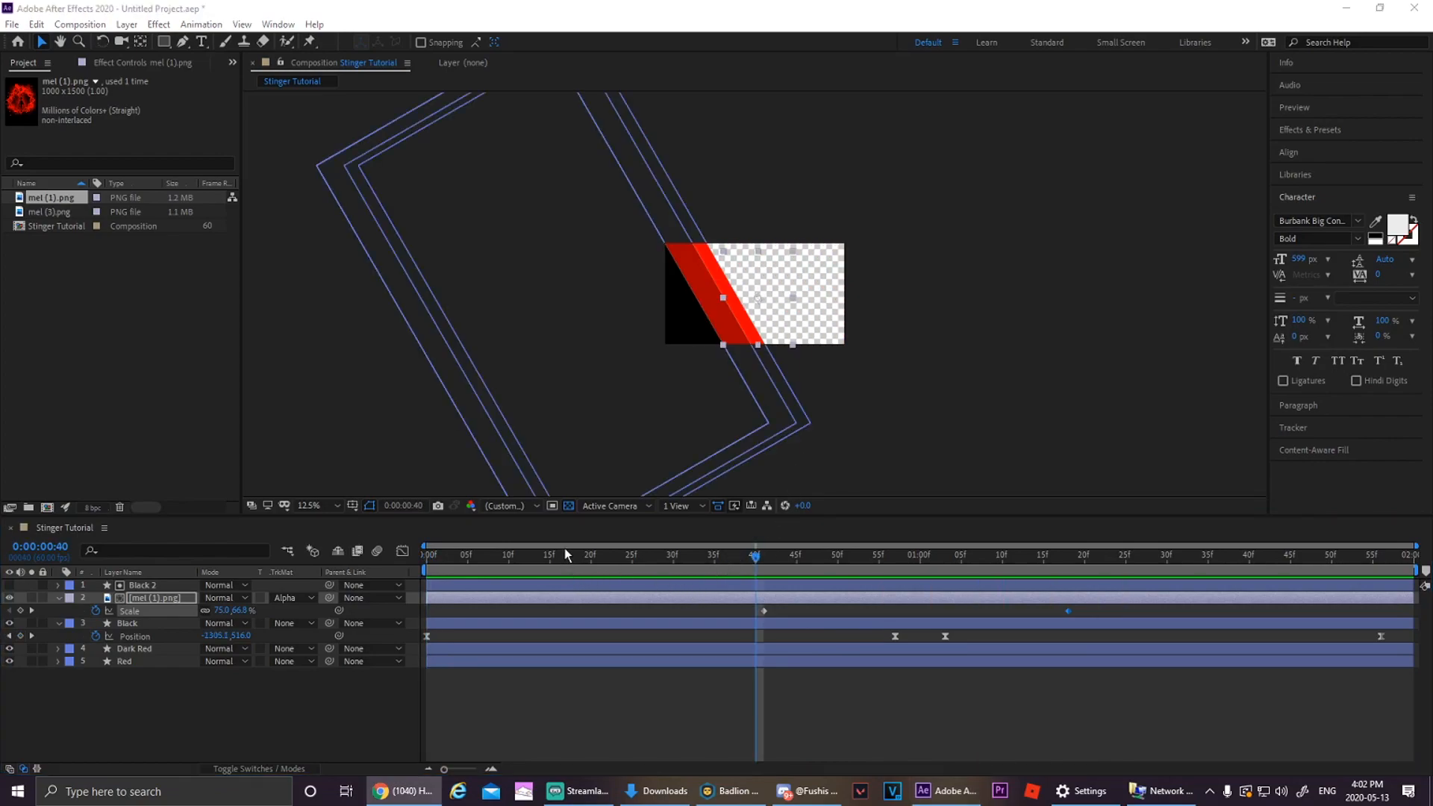
- Import "ES_Fireball Whoosh 1 - SFX Producer.mp3" from Downloads and add it to the composition as a layer below Red
right_click(114, 282)
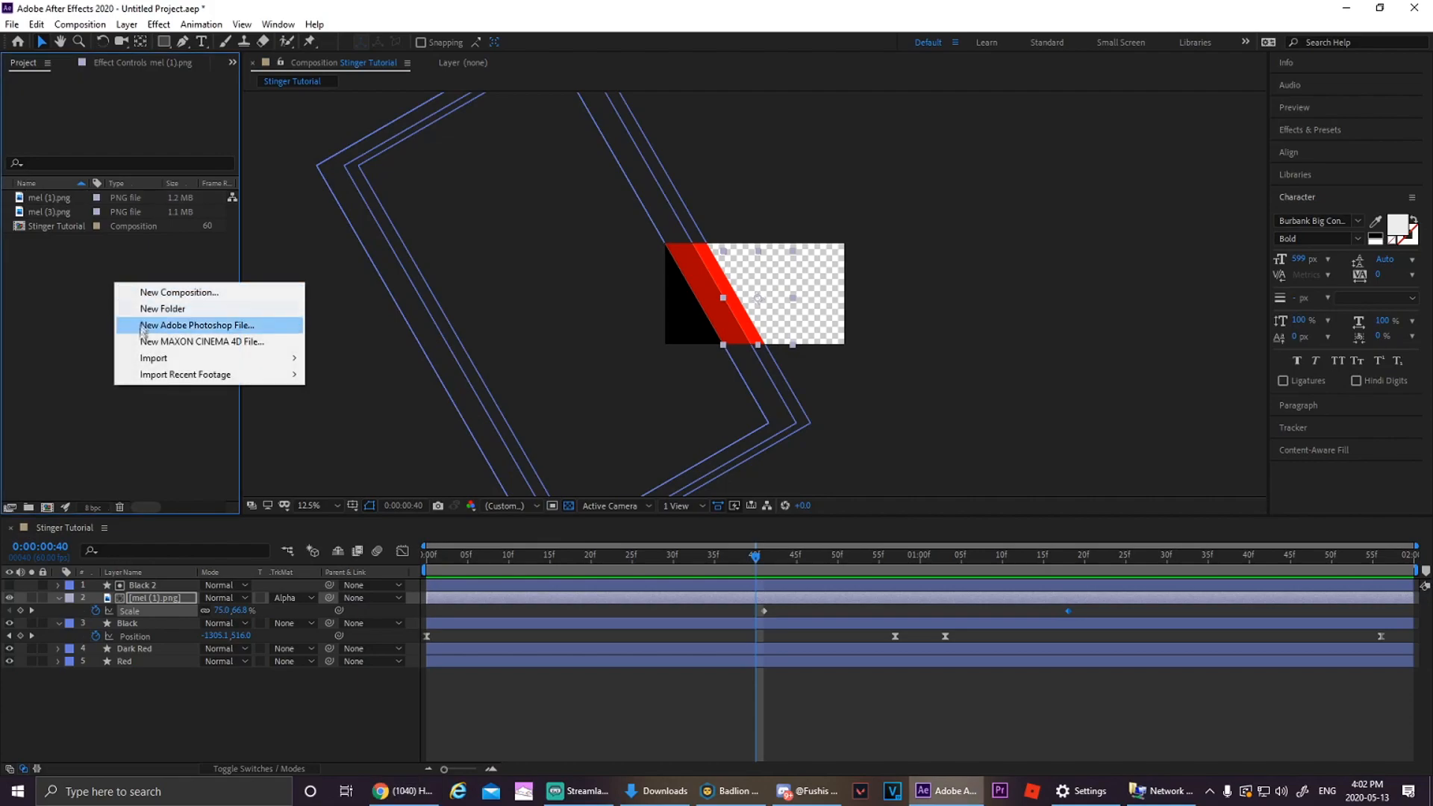
mouse_move(191, 360)
click(378, 361)
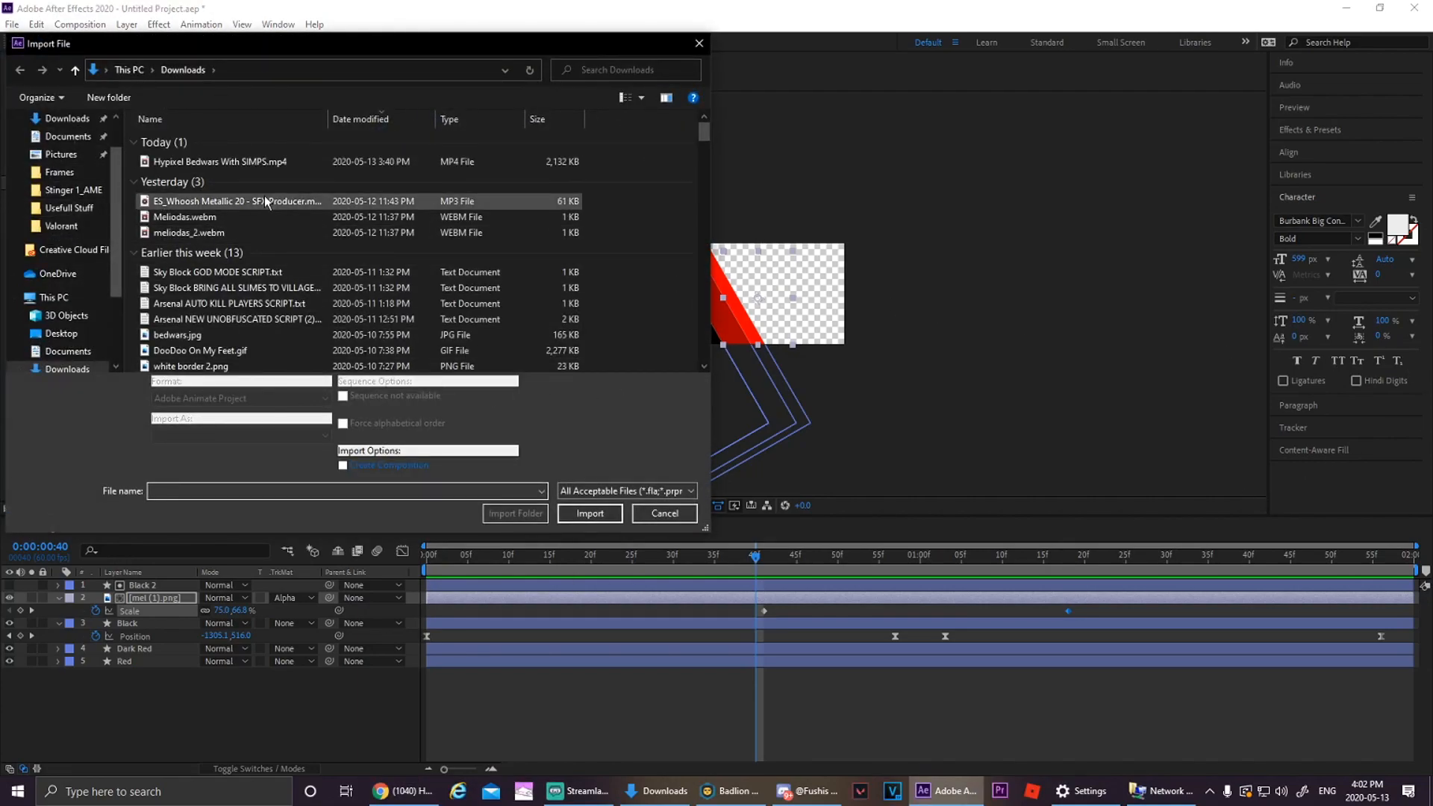
scroll(301, 204, down, 4)
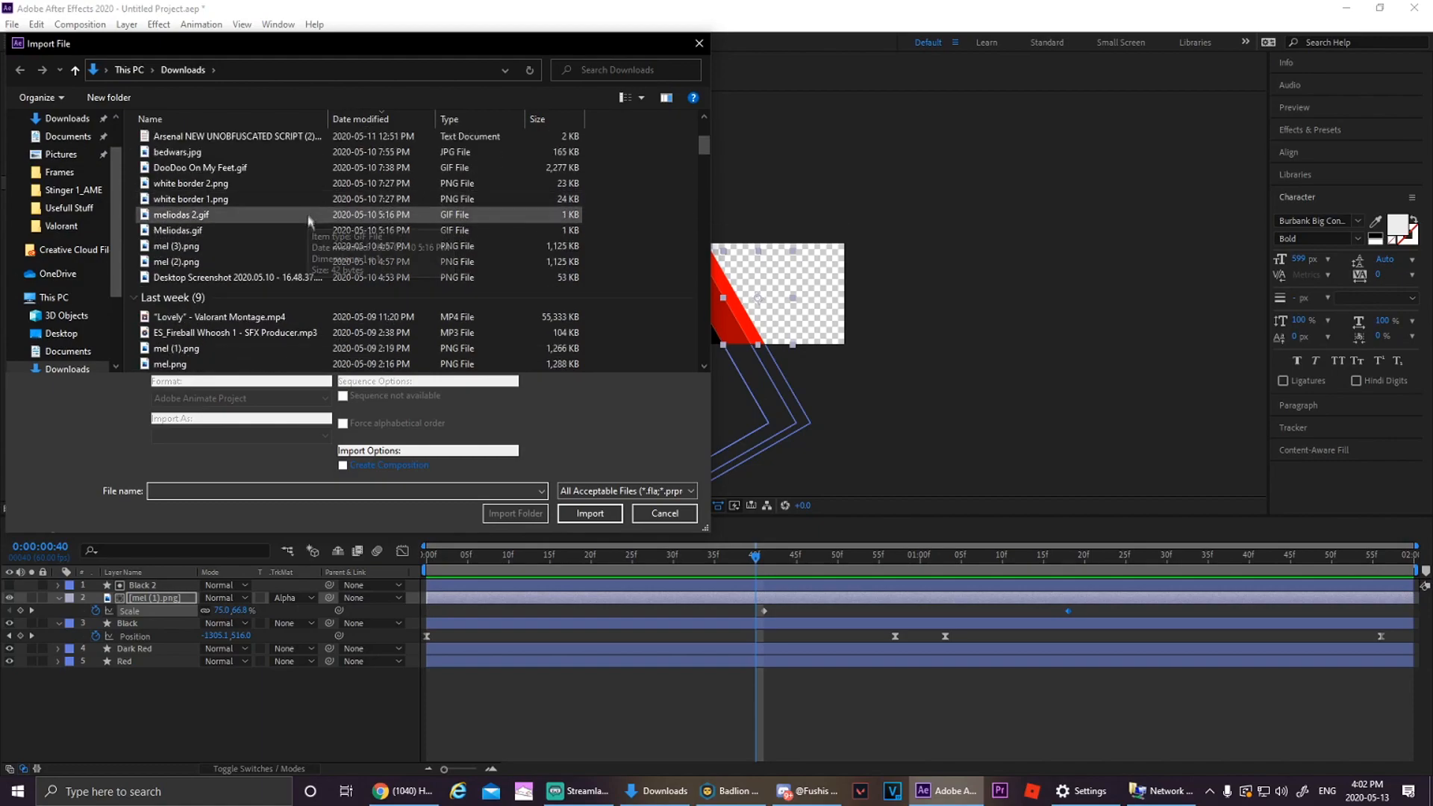
click(273, 332)
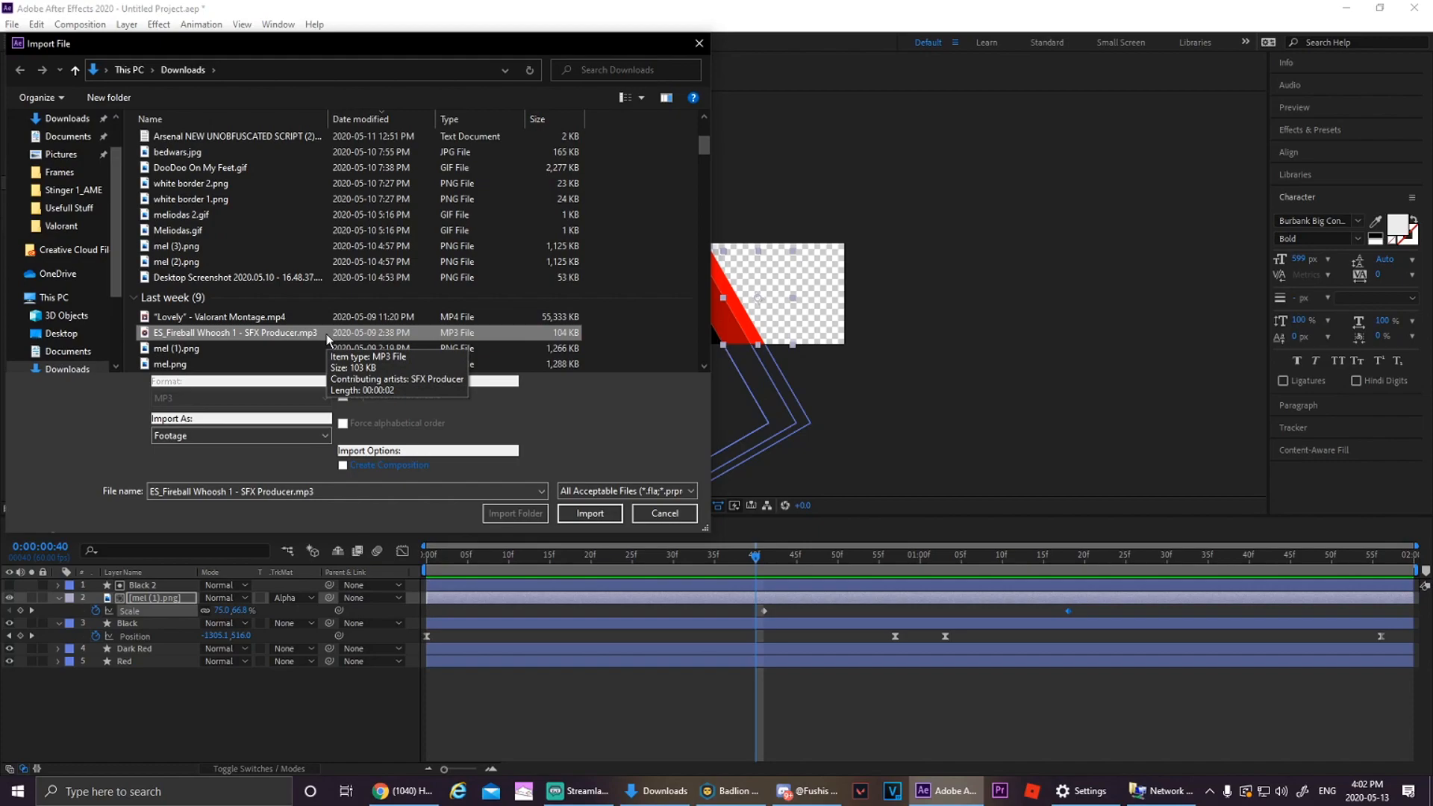
click(590, 514)
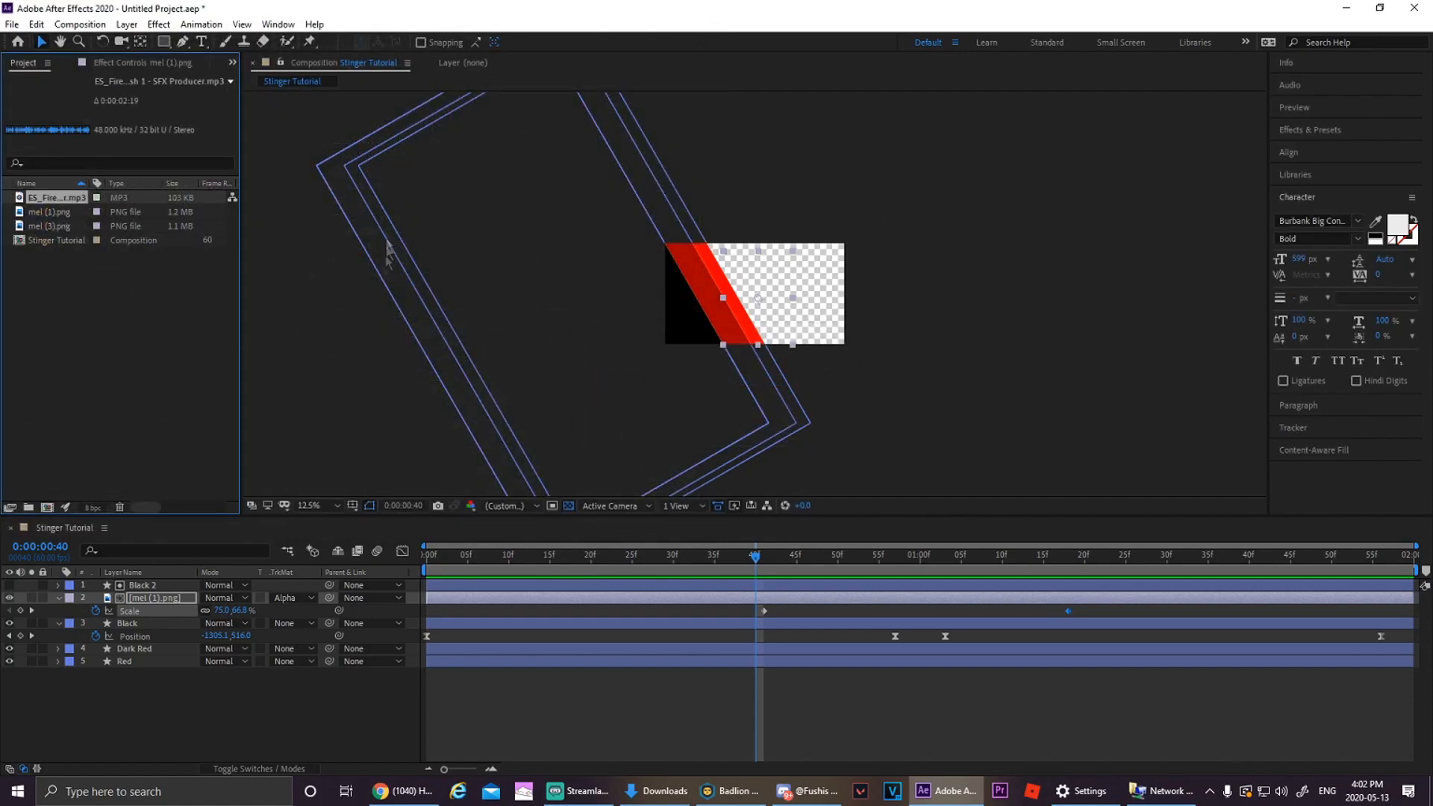
drag(64, 196, 185, 682)
- Reveal the sound effect layer's Audio Levels and Waveform
click(59, 674)
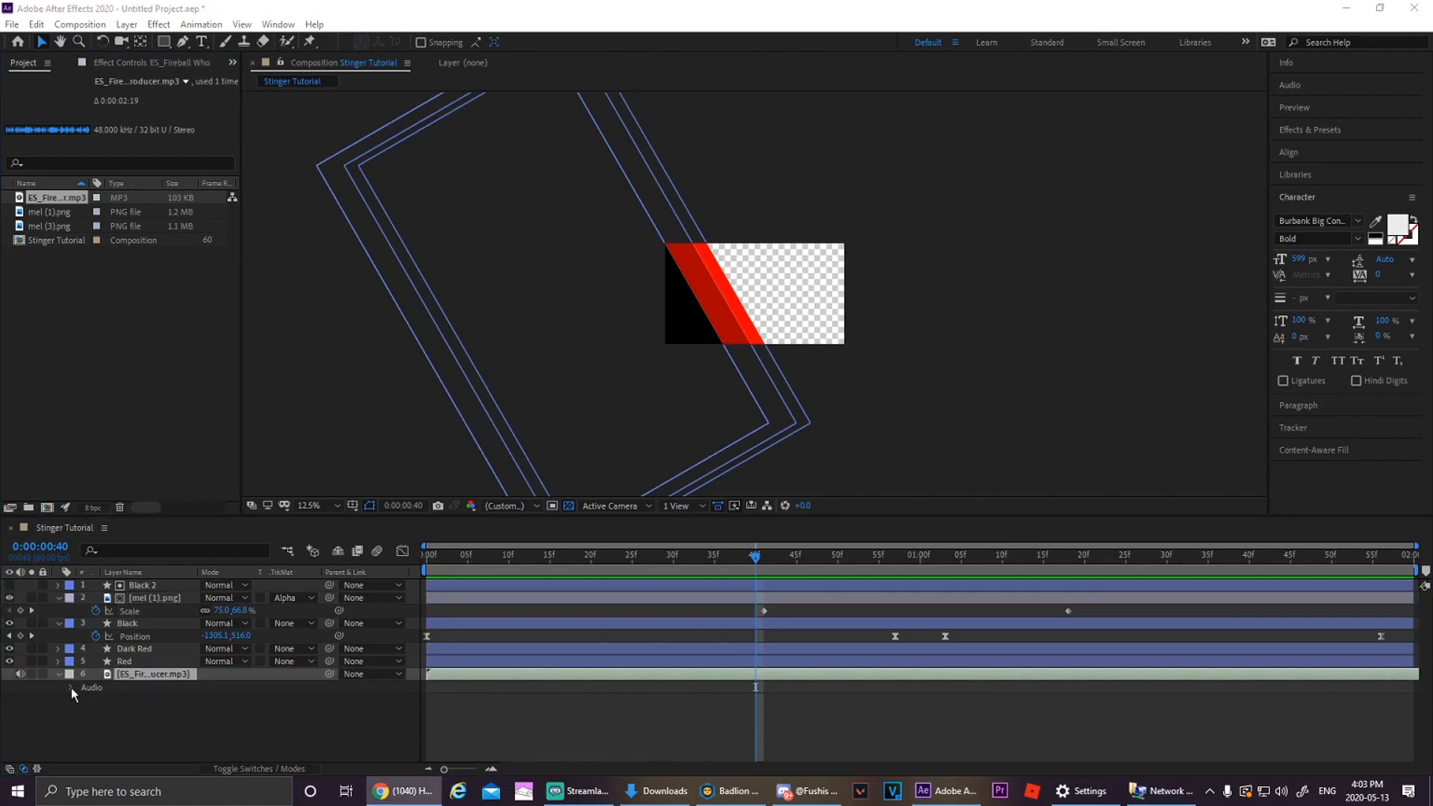
click(57, 672)
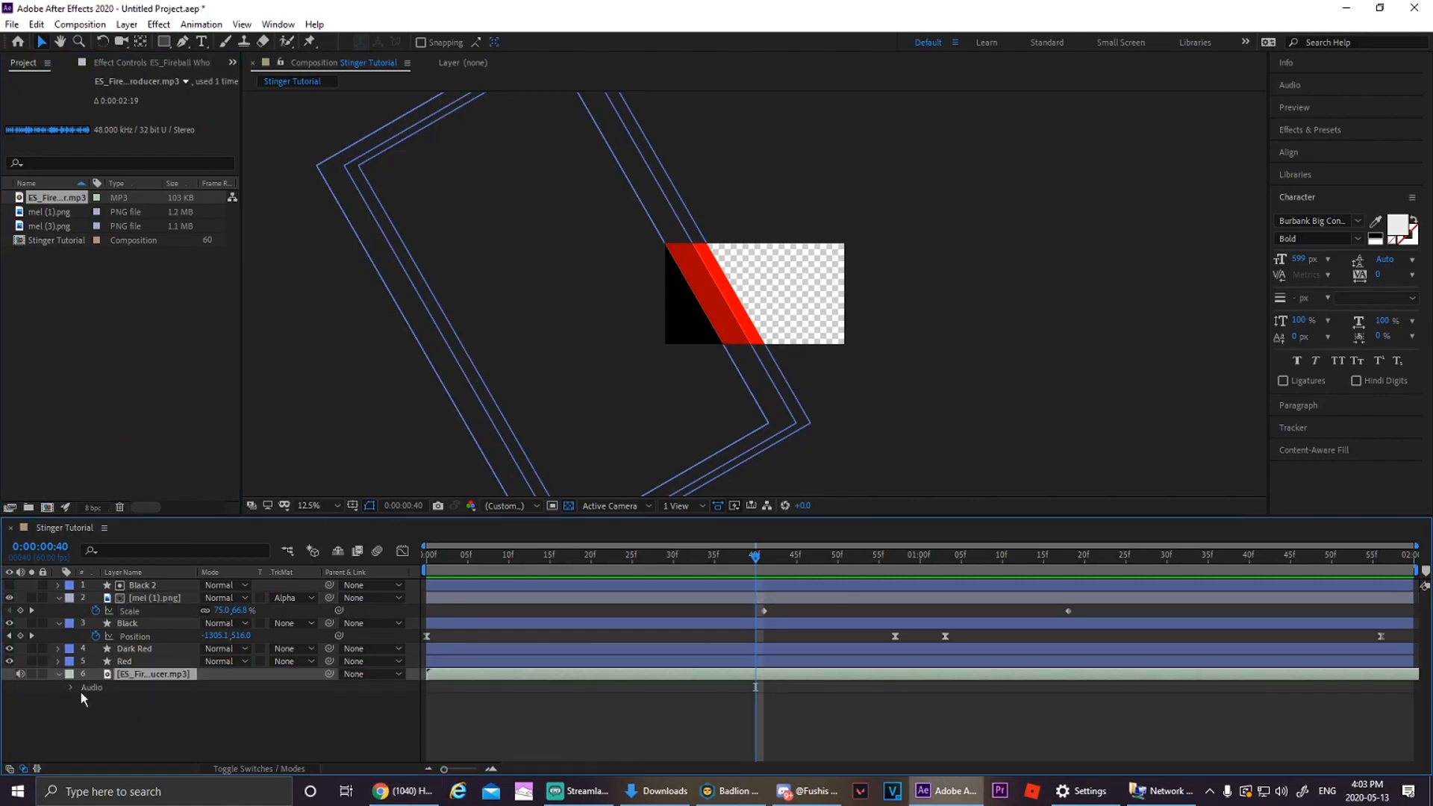
click(70, 687)
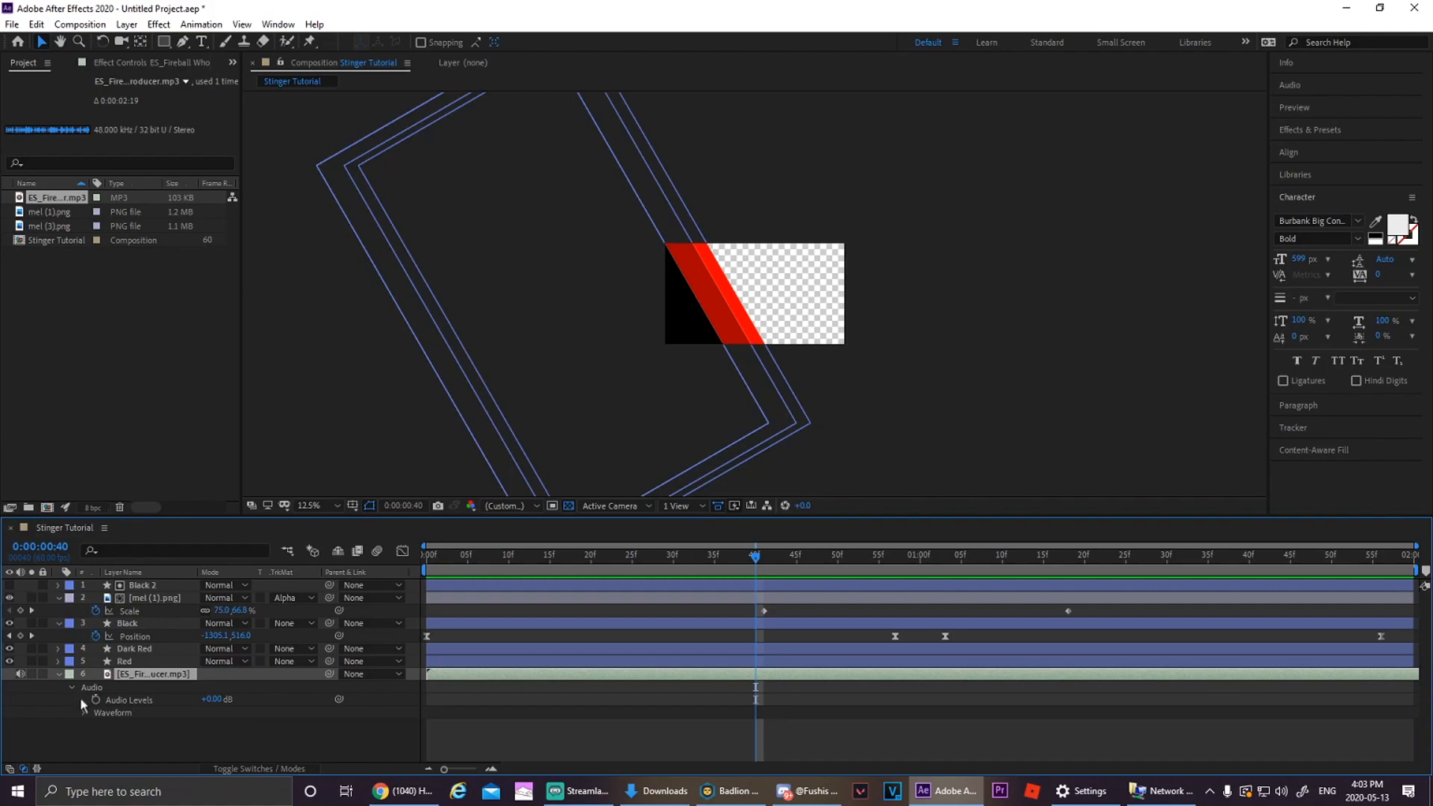
click(83, 712)
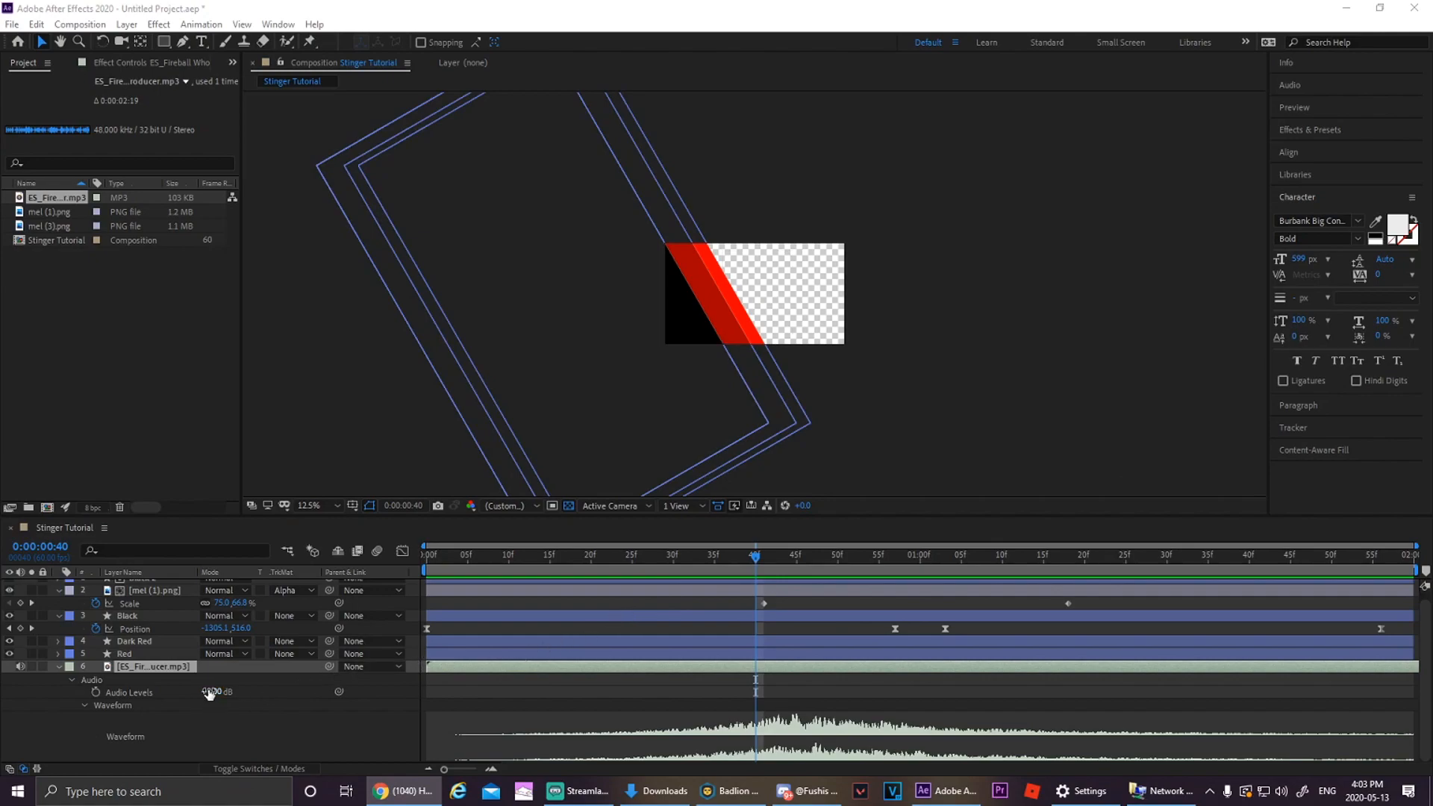
- Preview the transition together with the sound effect, and bring the current time back to 0:00:00:39
drag(758, 559, 433, 570)
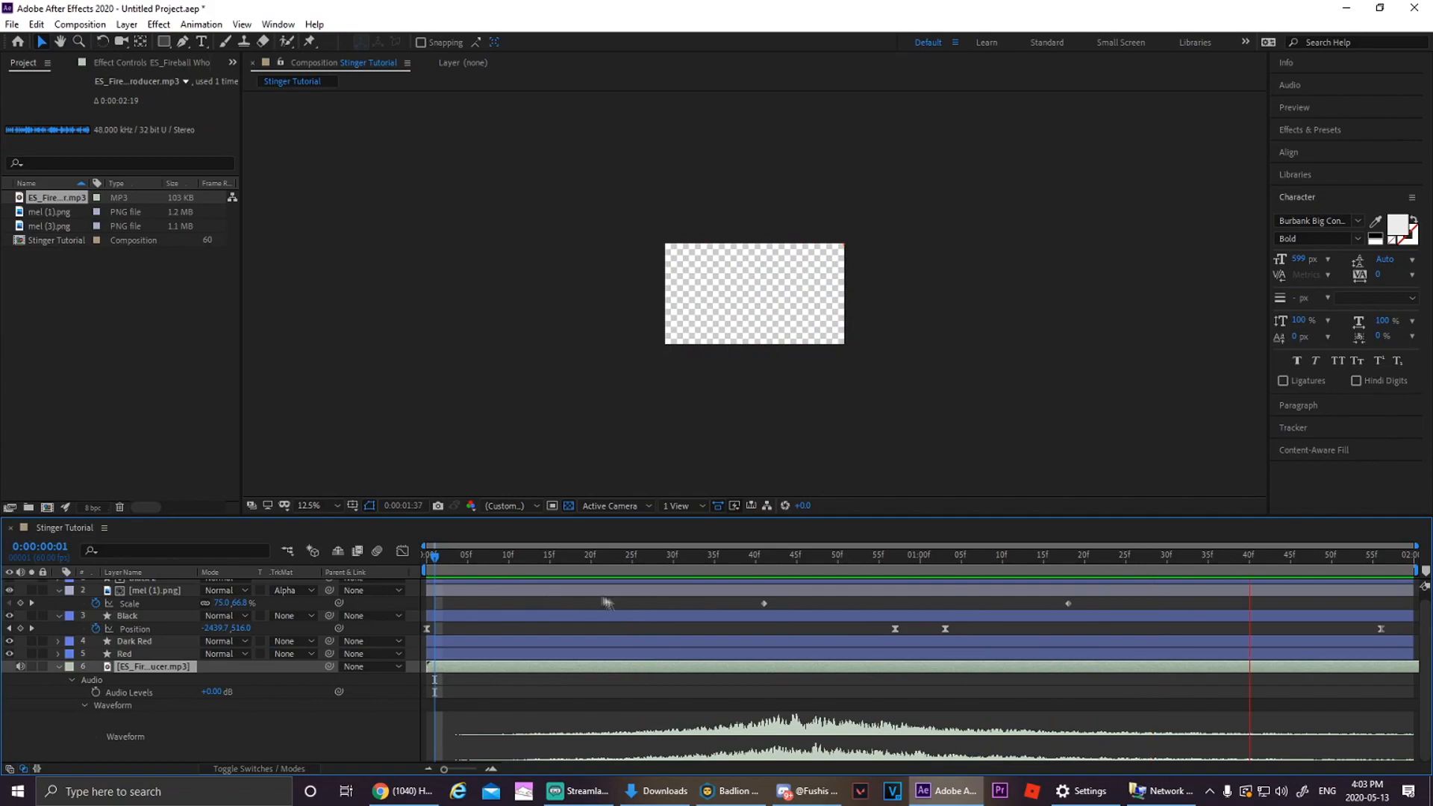
key(space)
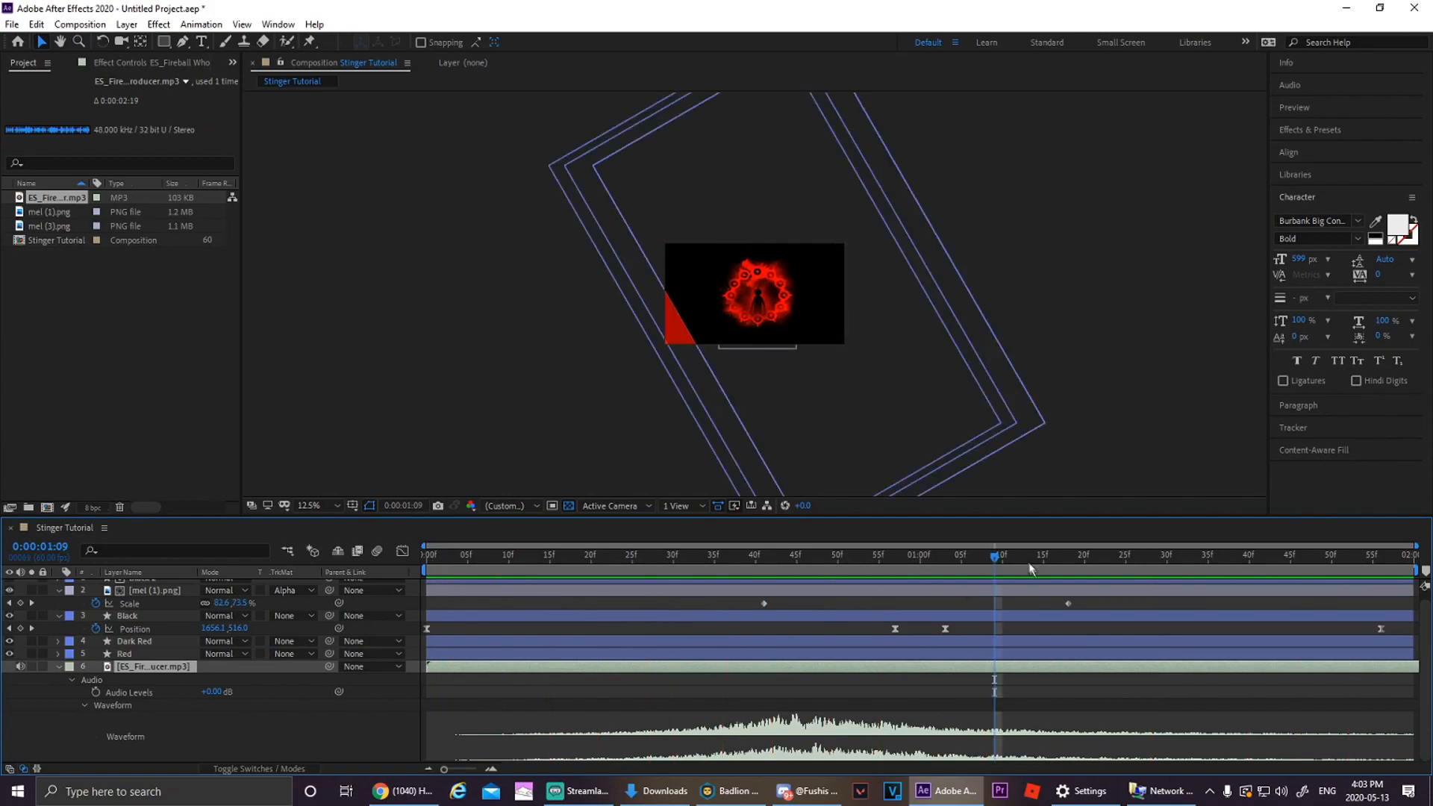
drag(995, 564, 748, 559)
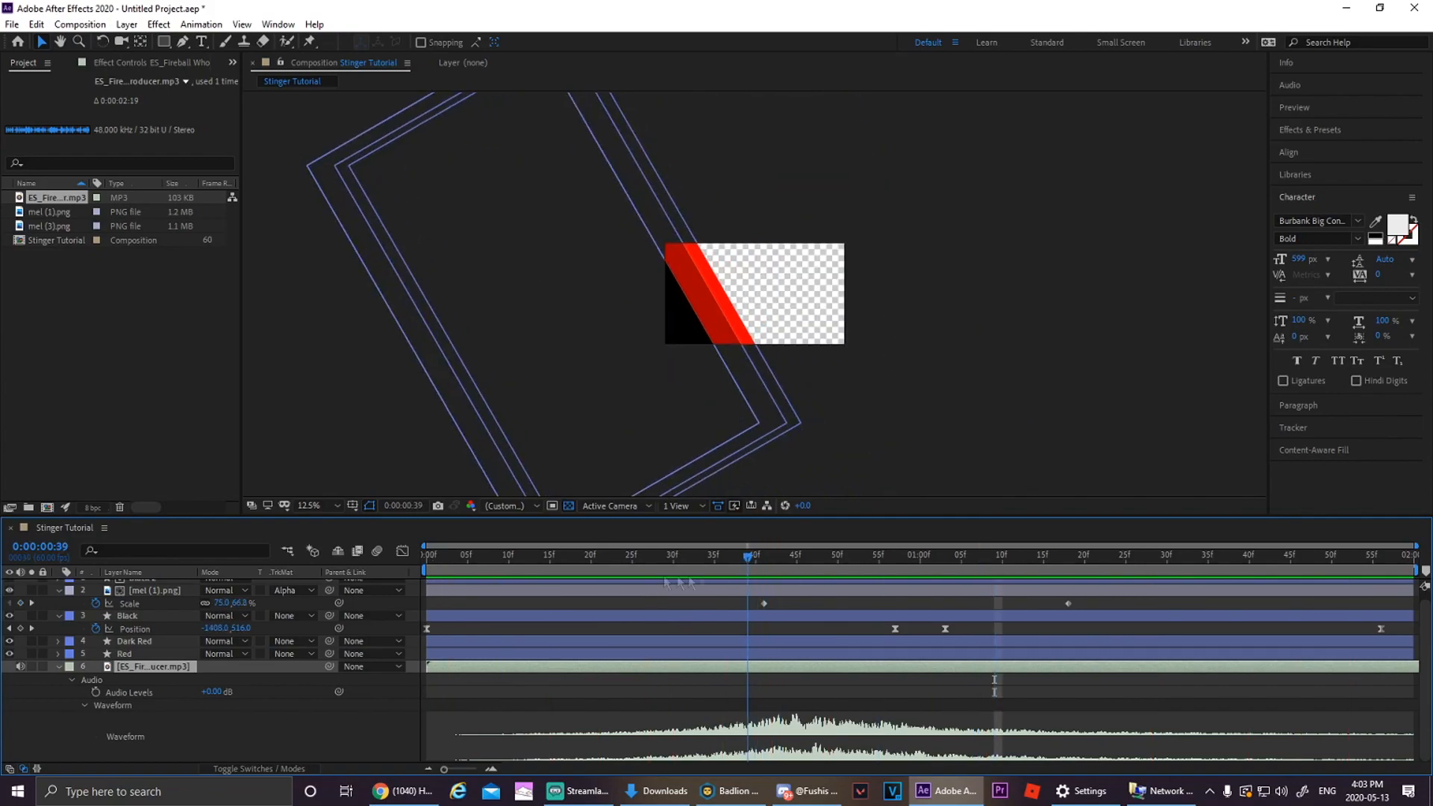
- Set the sound effect layer's Audio Levels to -10 dB, and return to the start of the timeline
click(211, 693)
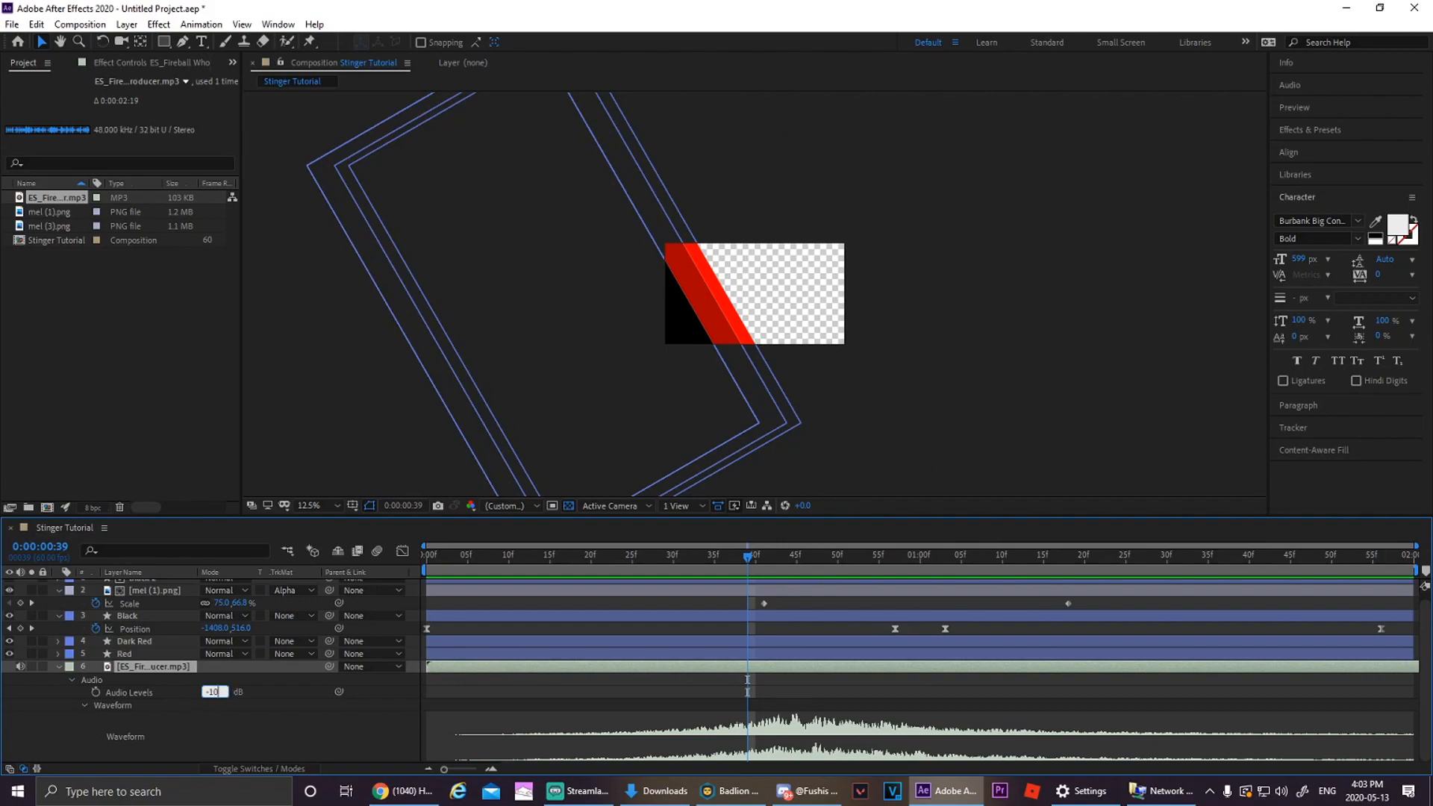
text(-10)
key(Return)
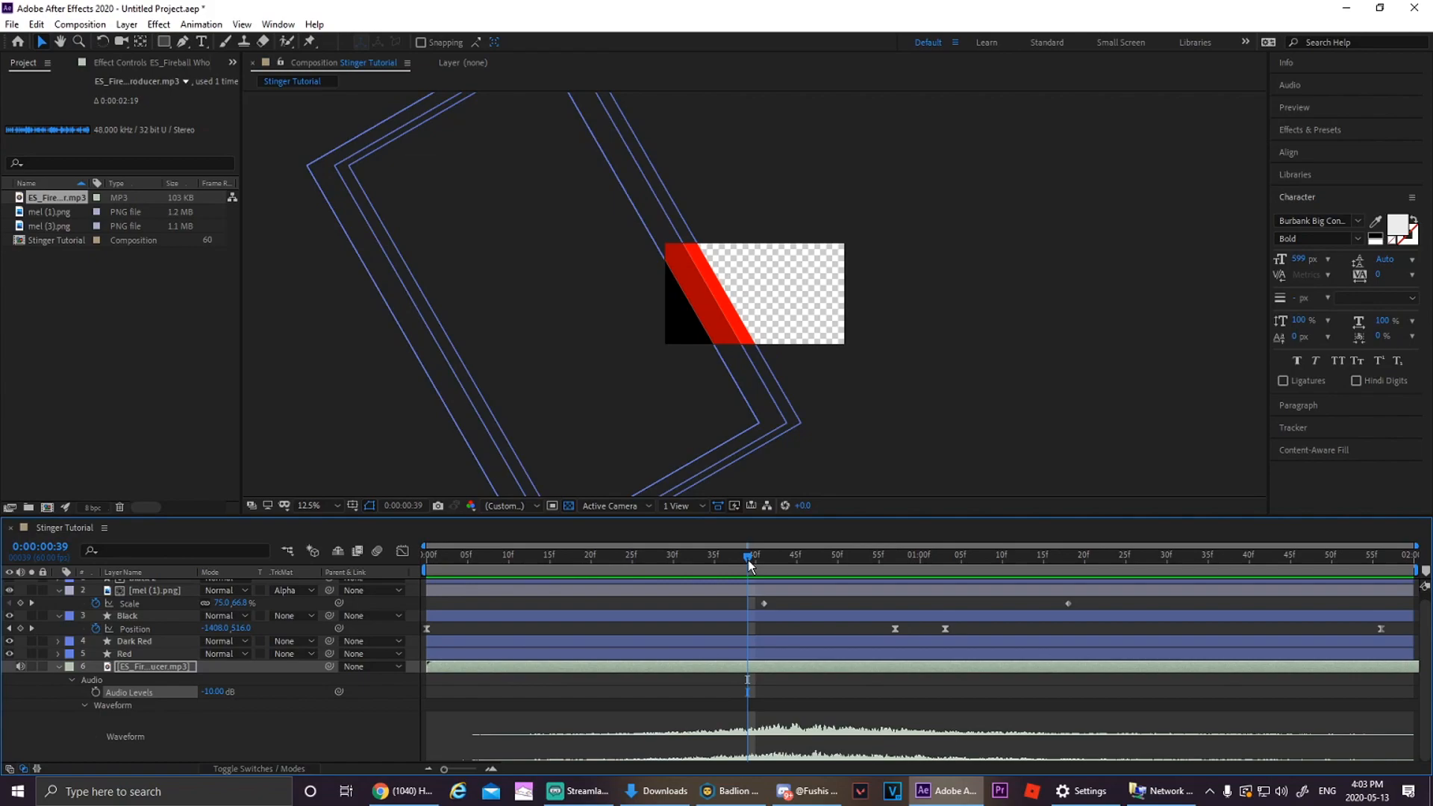
drag(751, 560, 381, 574)
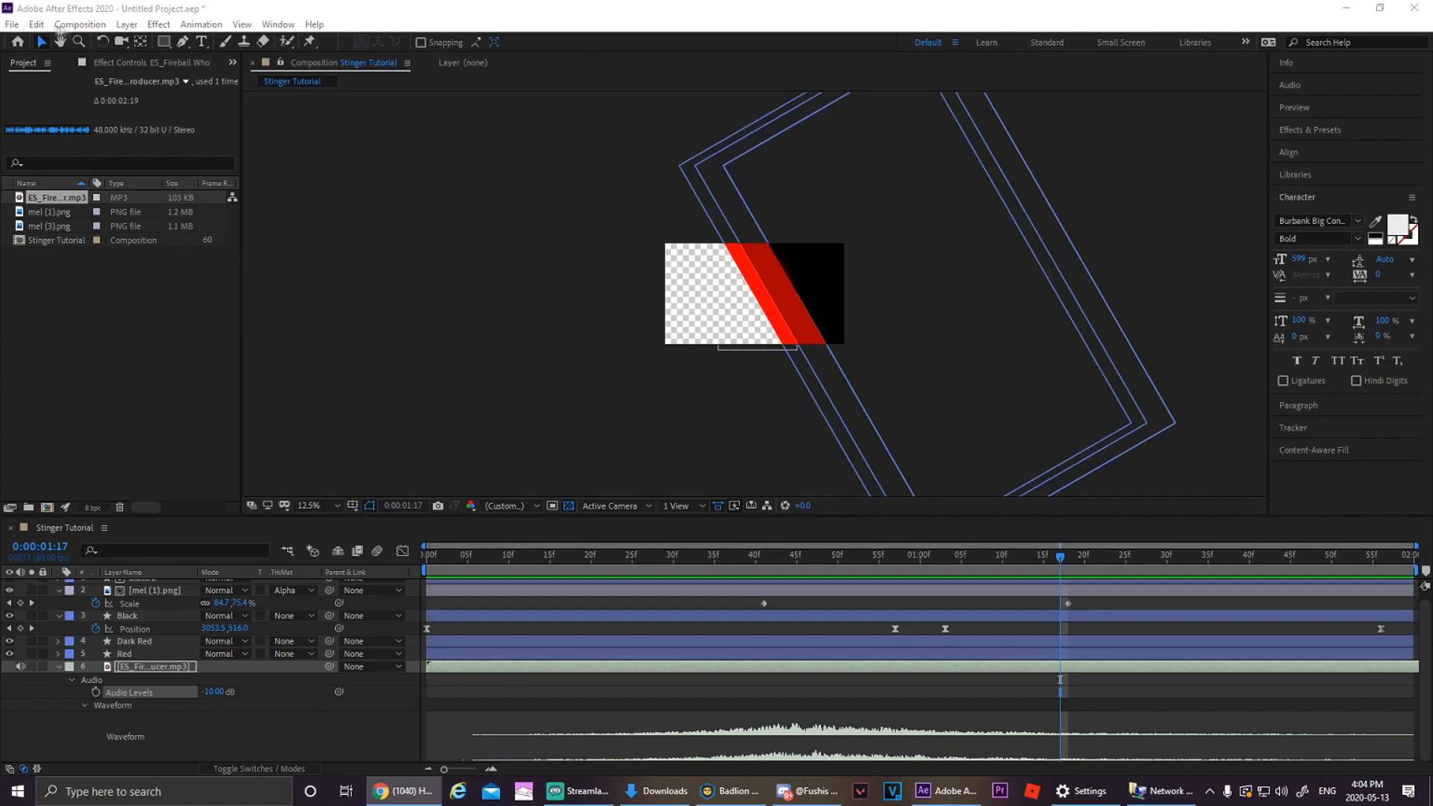
- Send the Stinger Tutorial composition to the Adobe Media Encoder queue
click(98, 29)
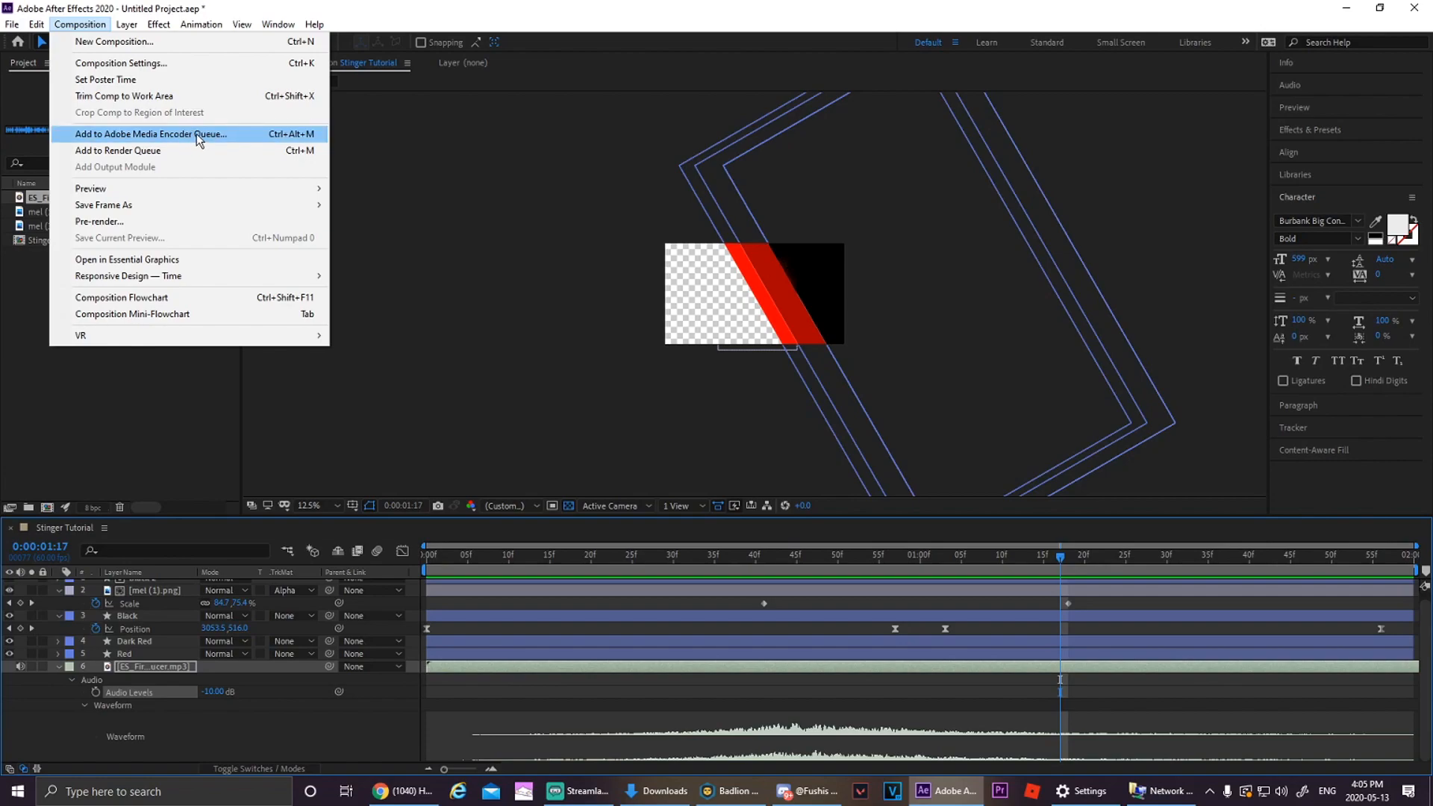
click(195, 133)
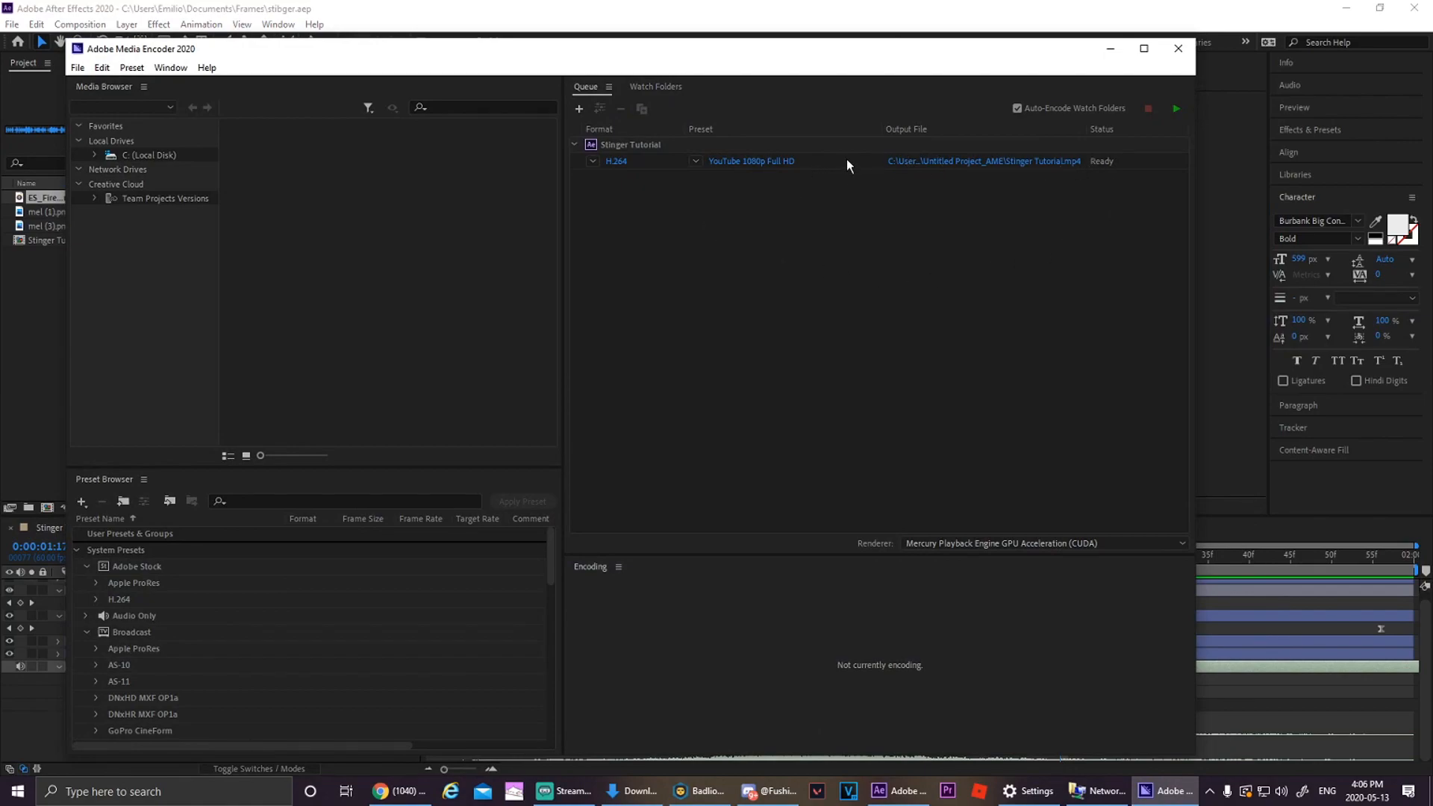
key(alt+Tab)
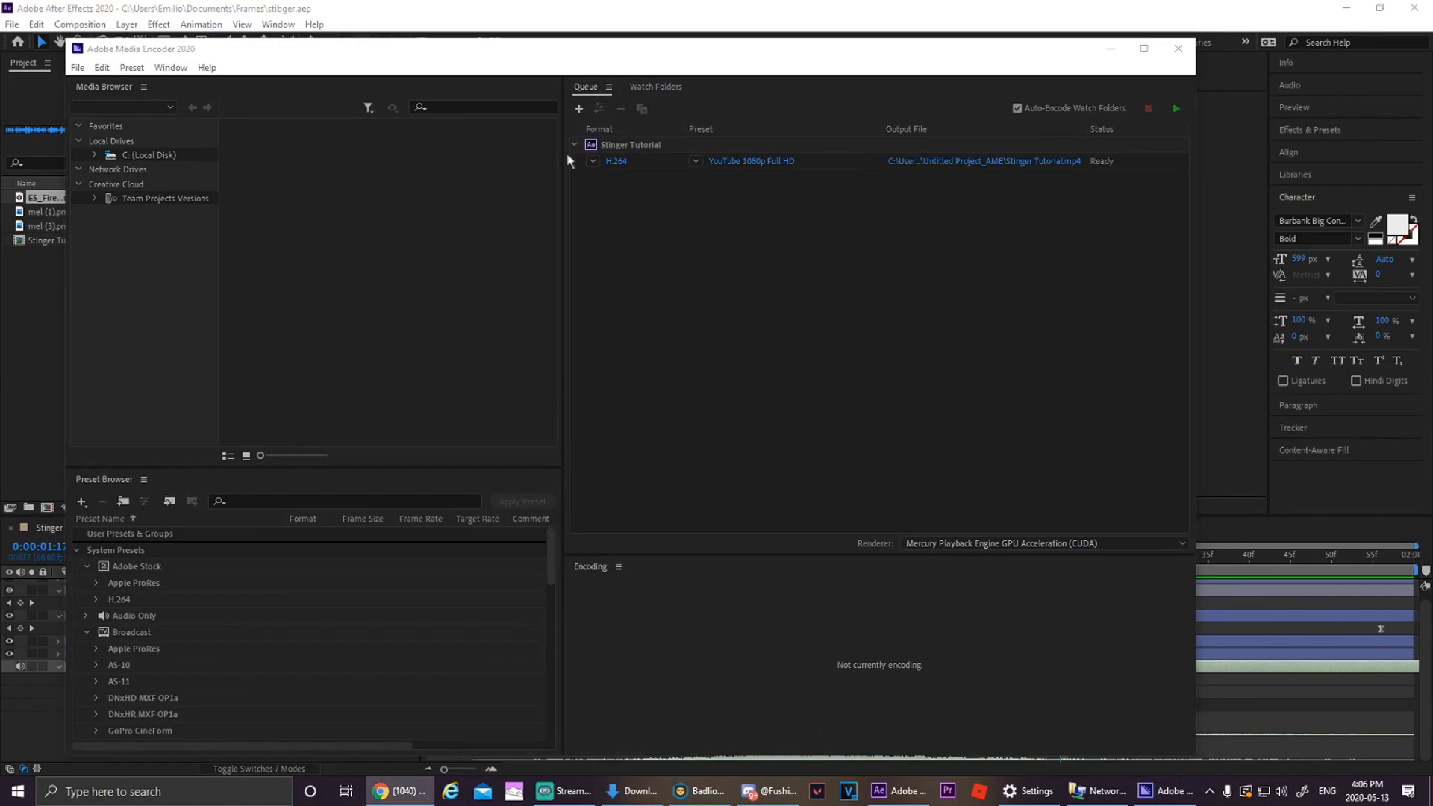
- In the queued Stinger Tutorial item's export settings, choose the WebM format and check the output file's save location
click(616, 163)
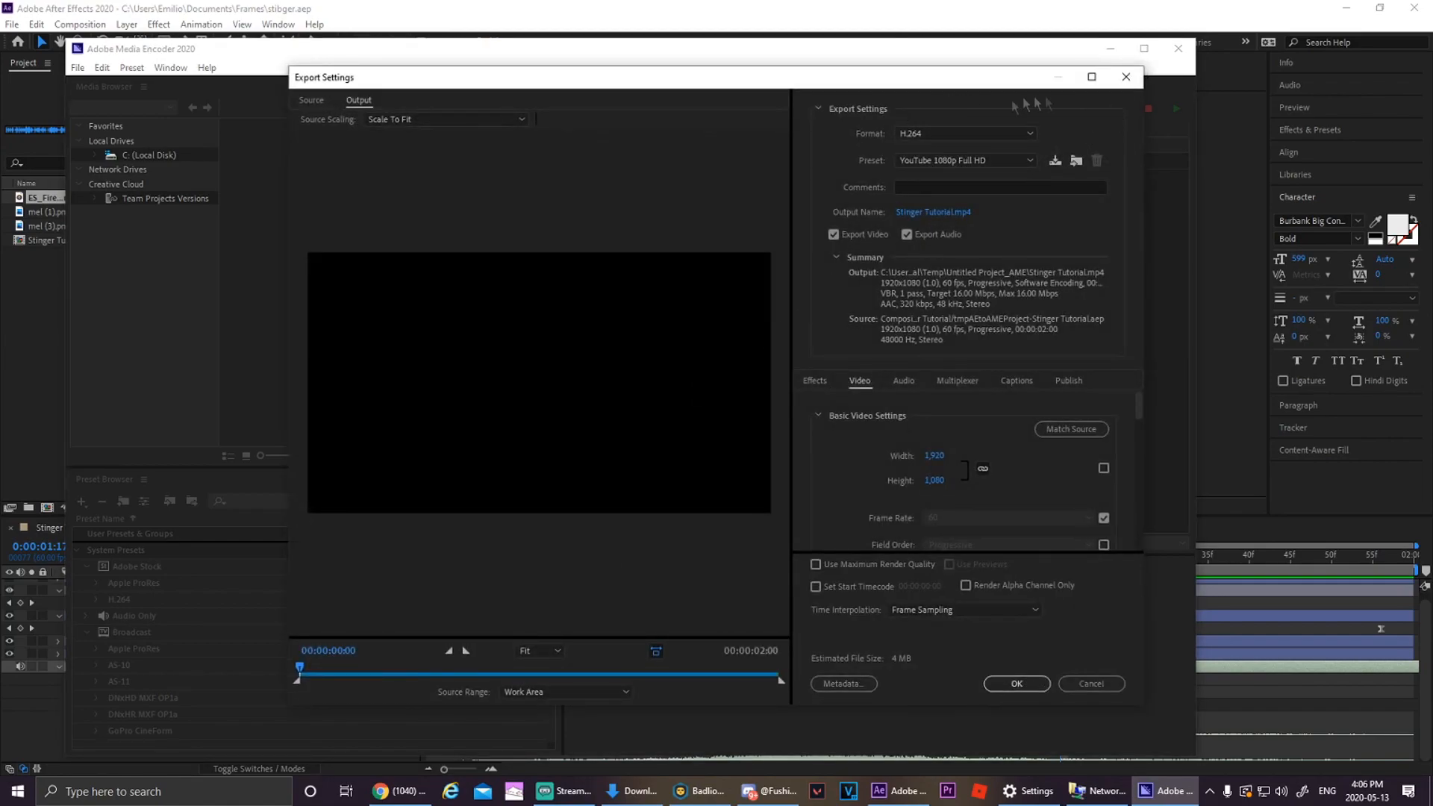
click(998, 159)
click(976, 158)
click(978, 133)
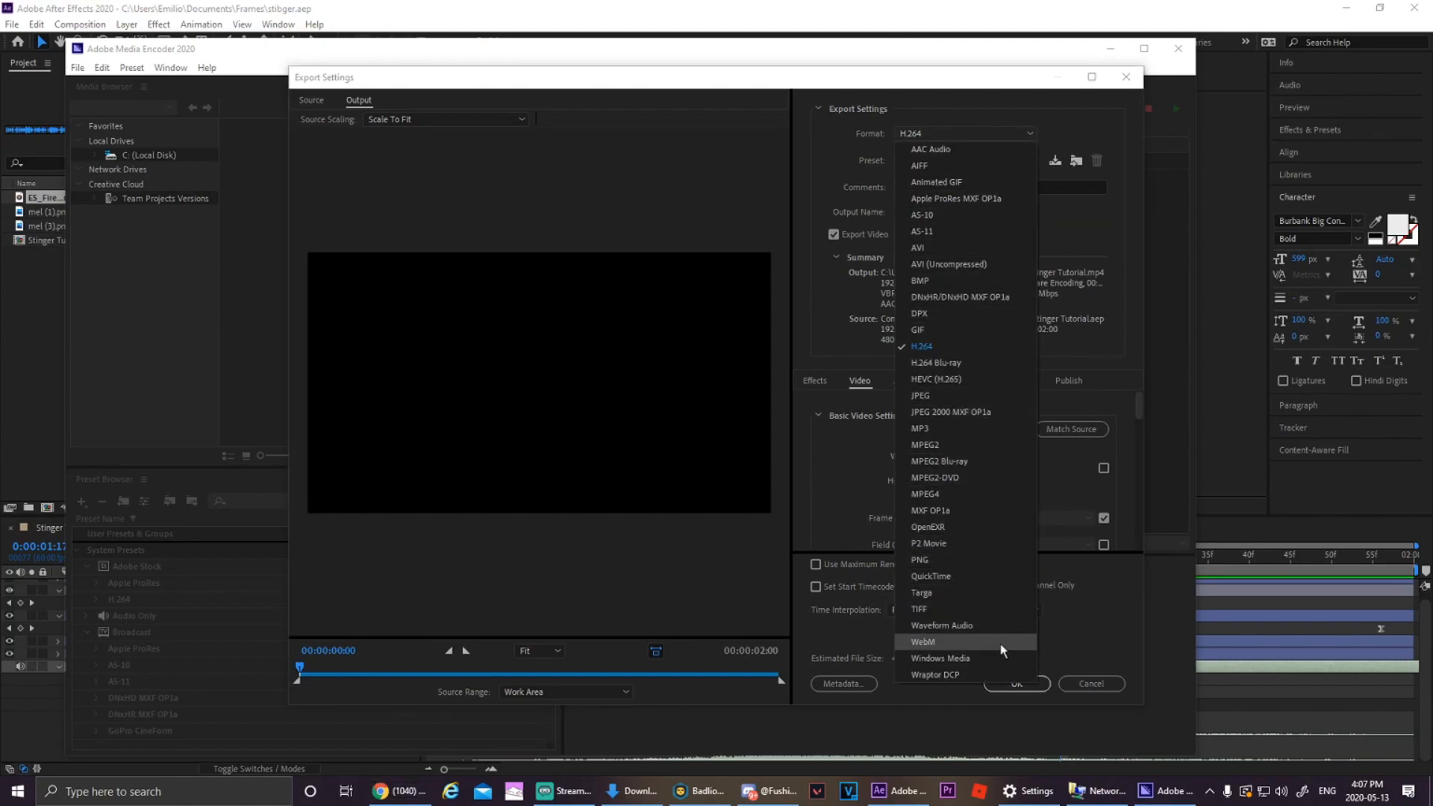
click(979, 641)
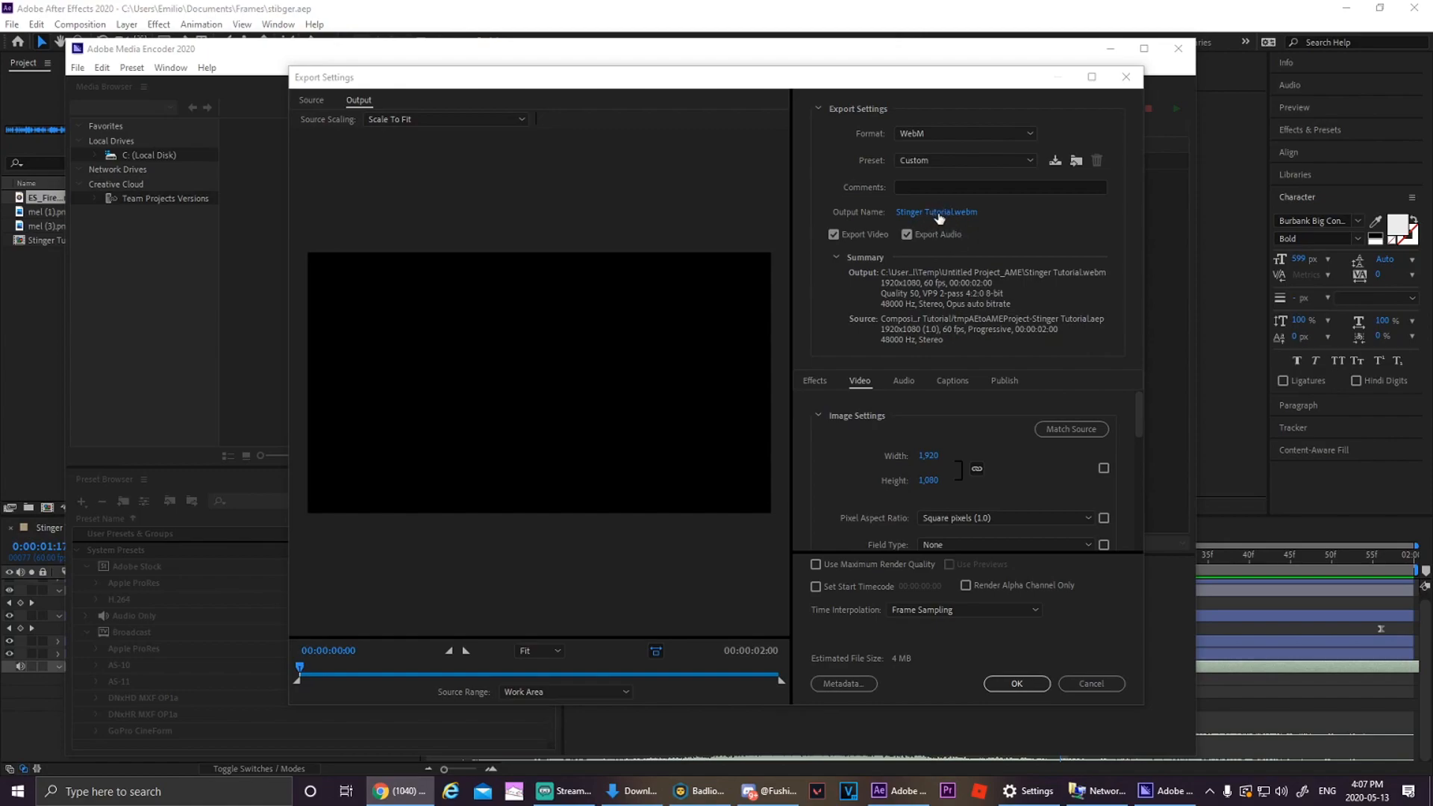
click(939, 215)
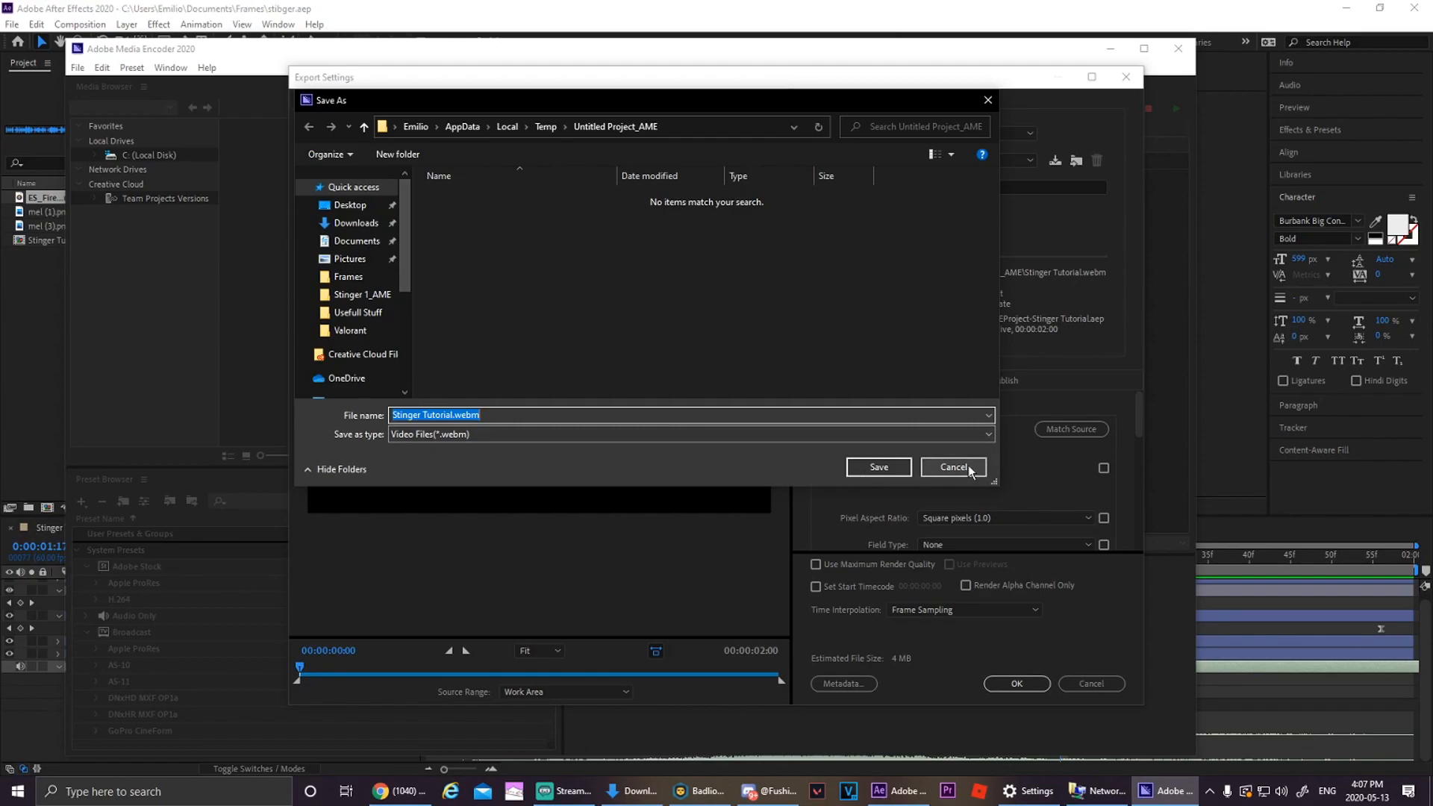
click(969, 468)
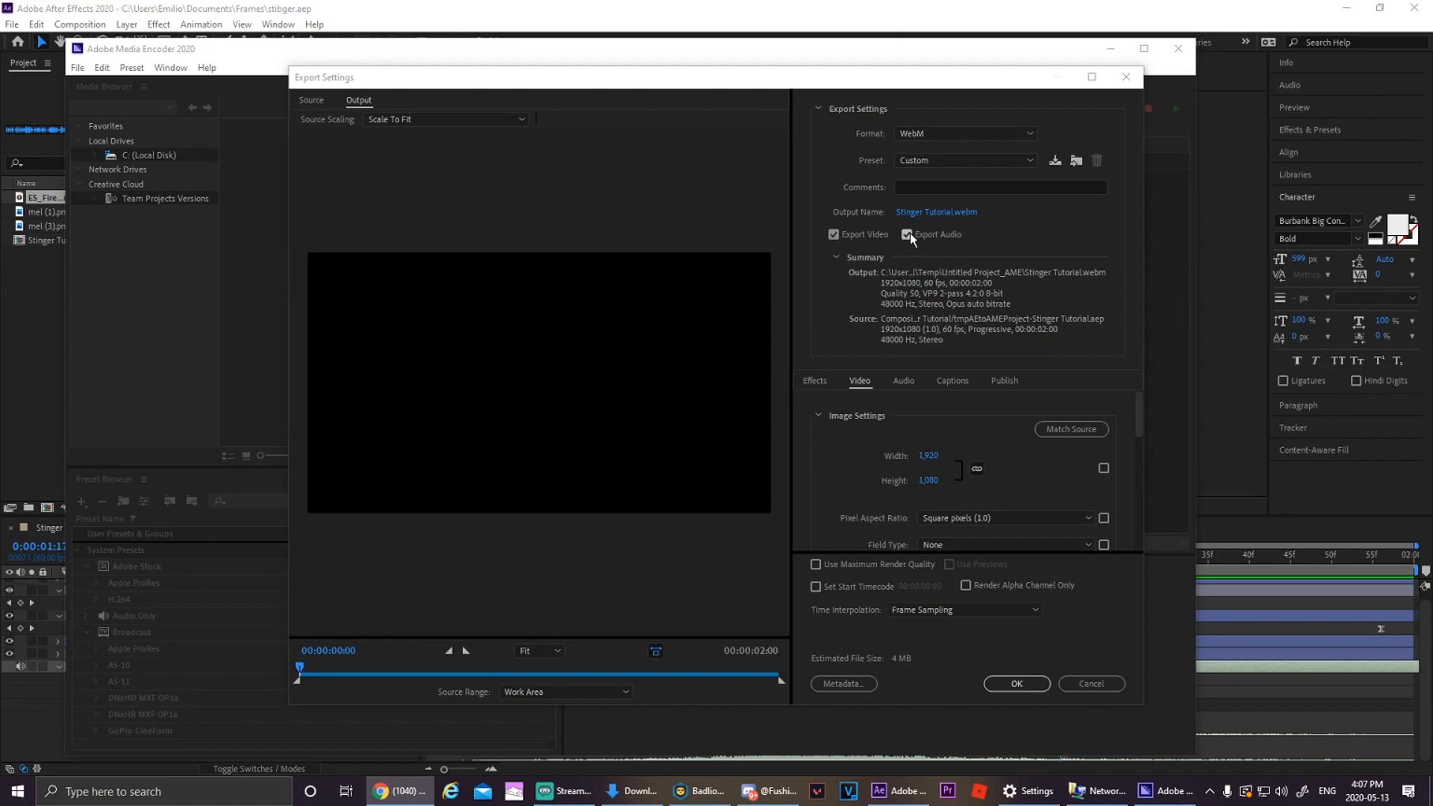
- Review the WebM video settings and set the VP9 codec's constant quality to 59
click(1129, 436)
mouse_move(1139, 424)
mouse_down()
mouse_move(1137, 450)
mouse_move(1139, 423)
mouse_up()
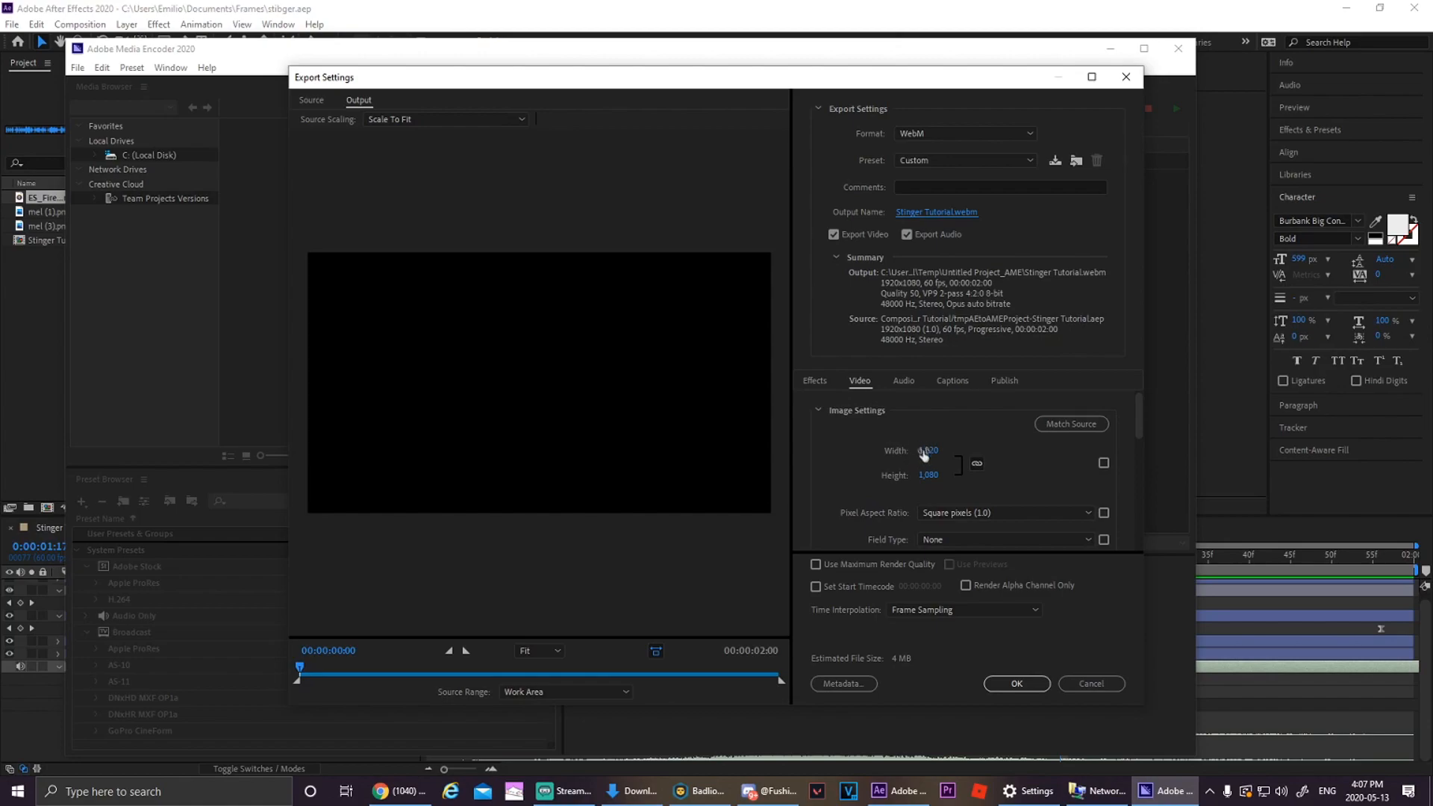
scroll(1136, 439, down, 2)
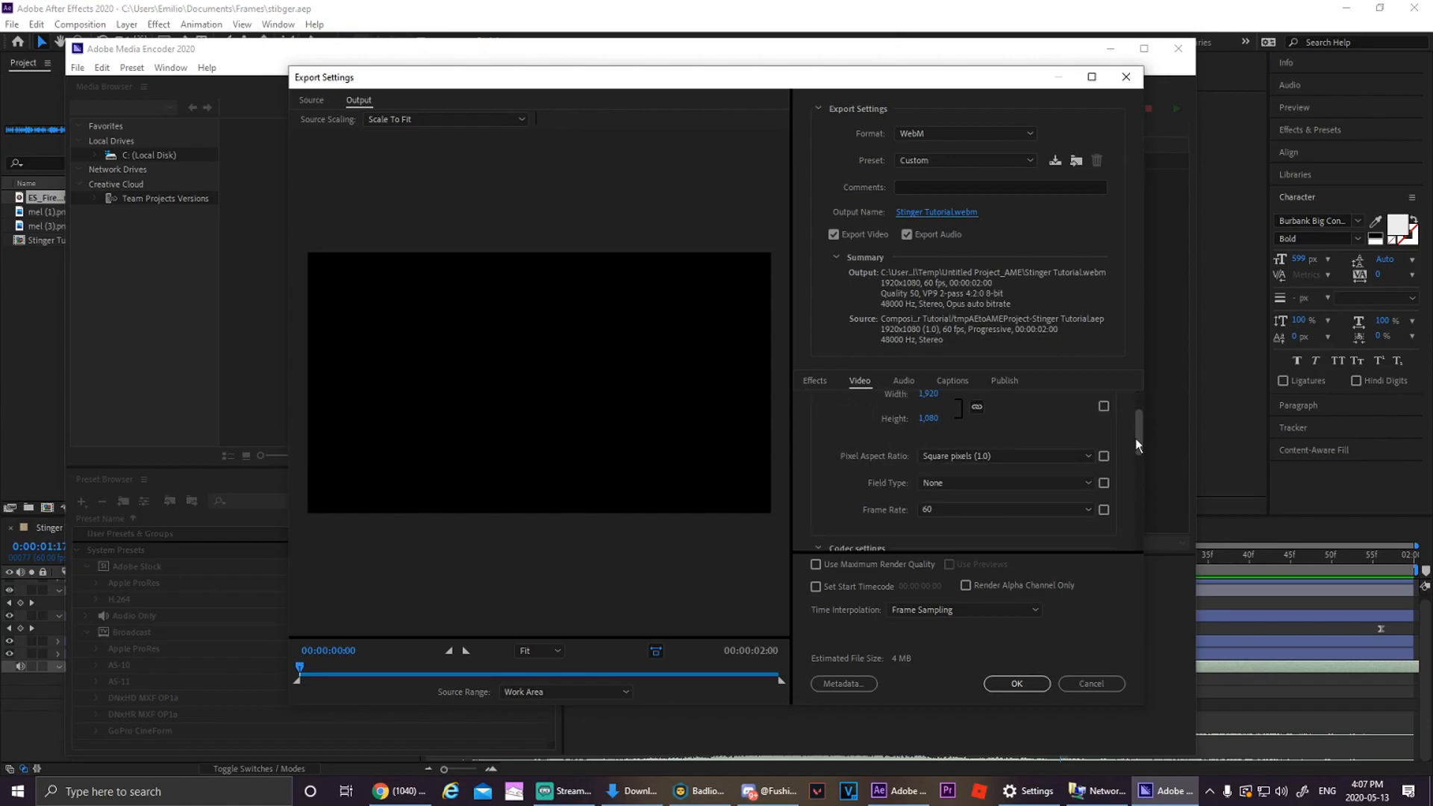
drag(1135, 437, 1133, 441)
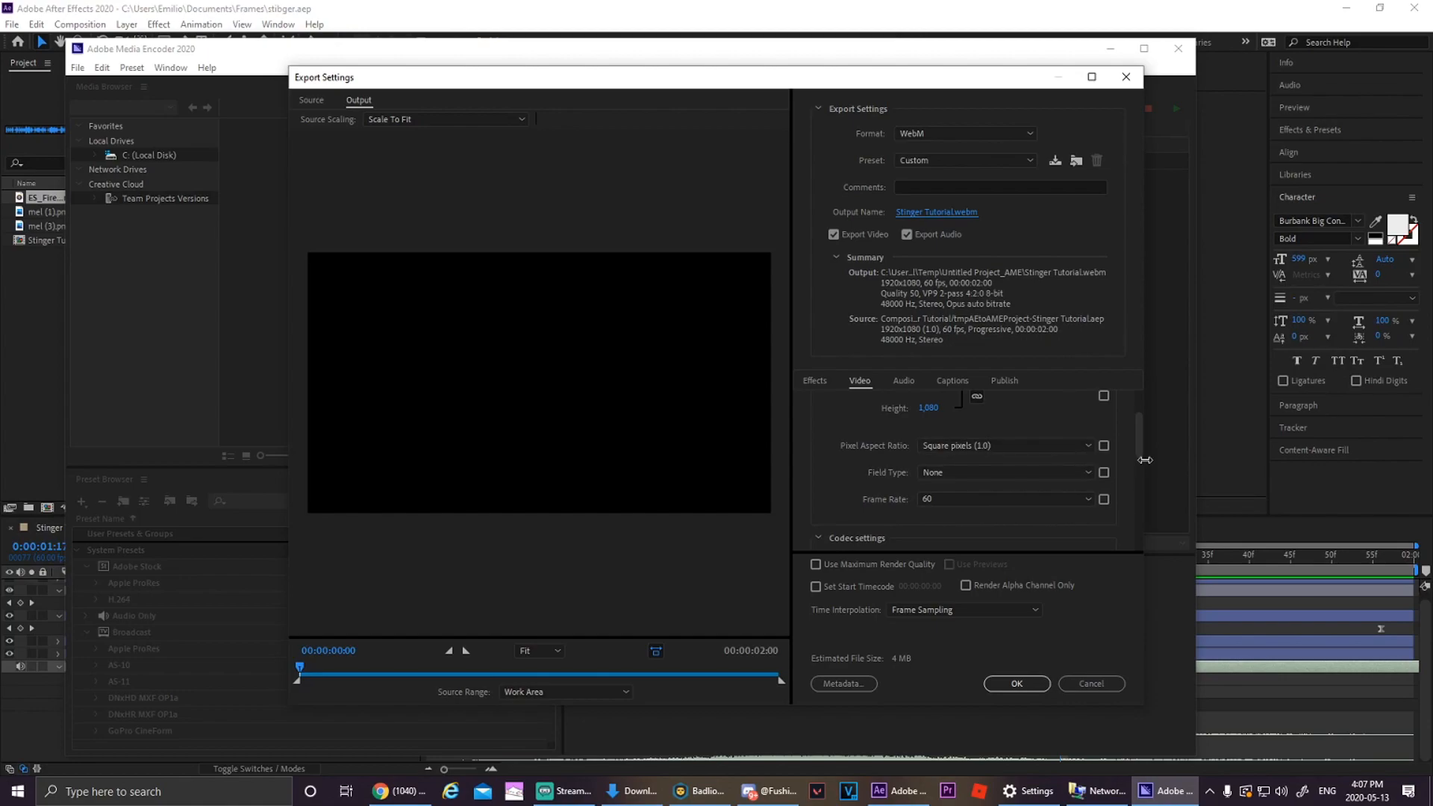
scroll(1134, 478, down, 3)
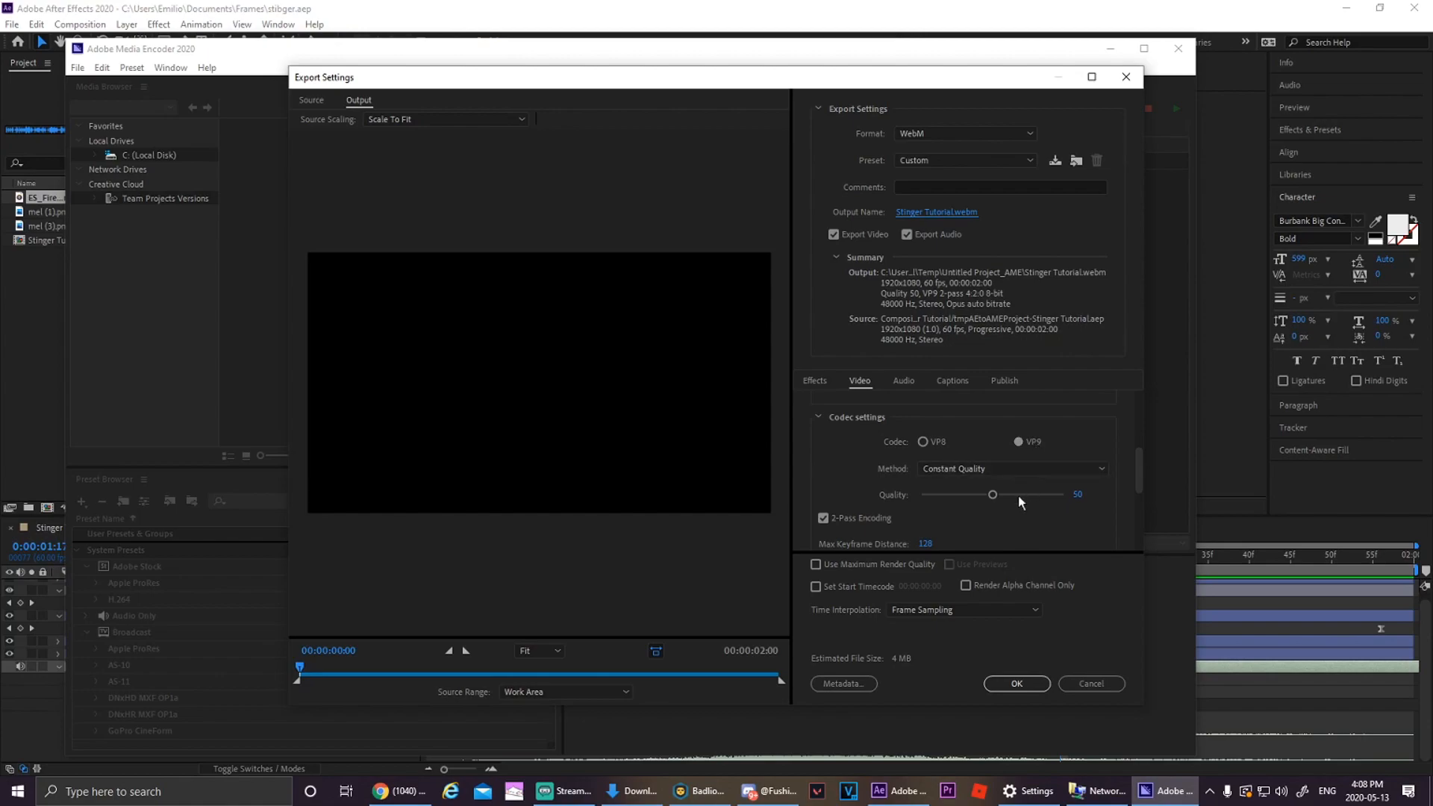
drag(995, 498, 1015, 497)
drag(1014, 491, 1013, 491)
scroll(1134, 479, down, 5)
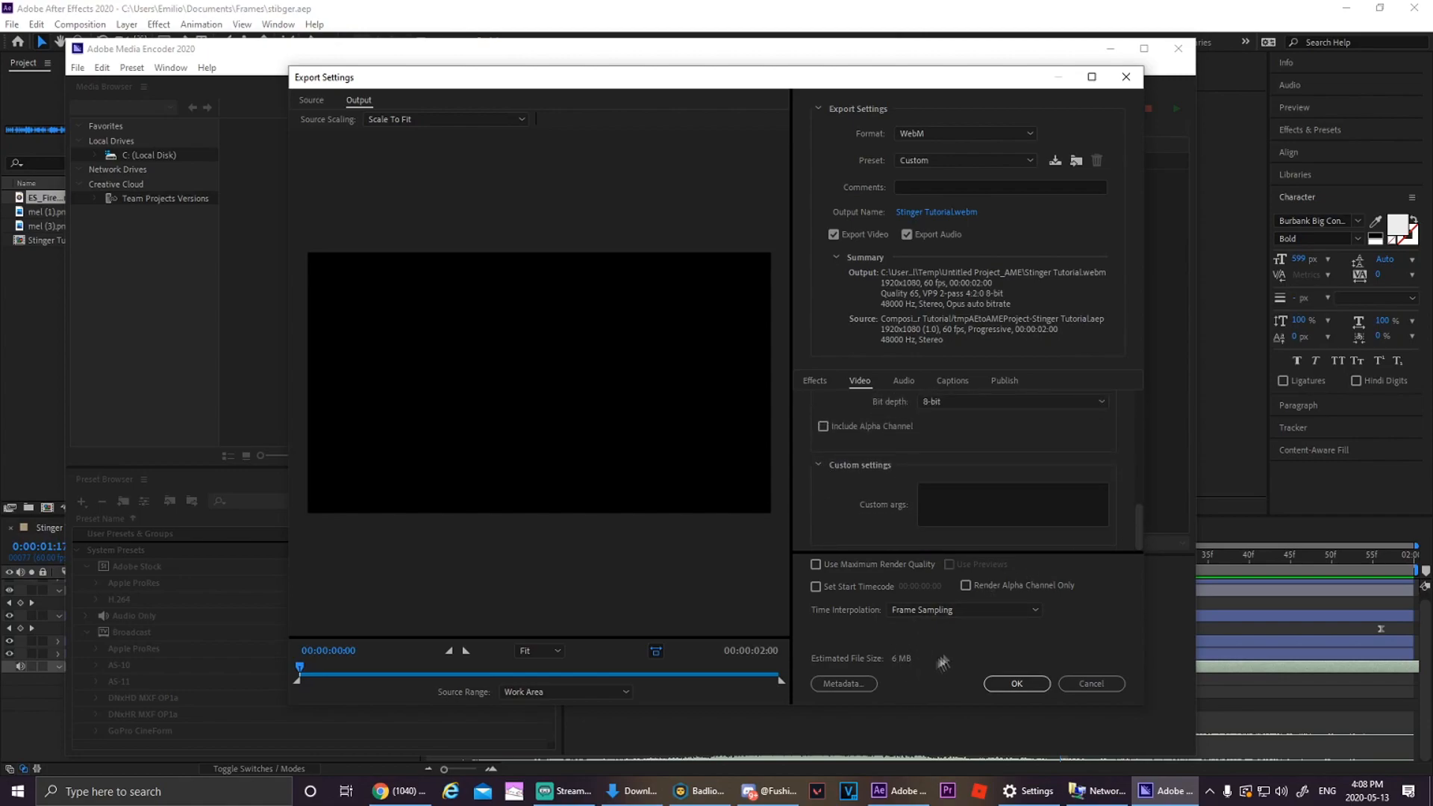
drag(1140, 530, 1138, 476)
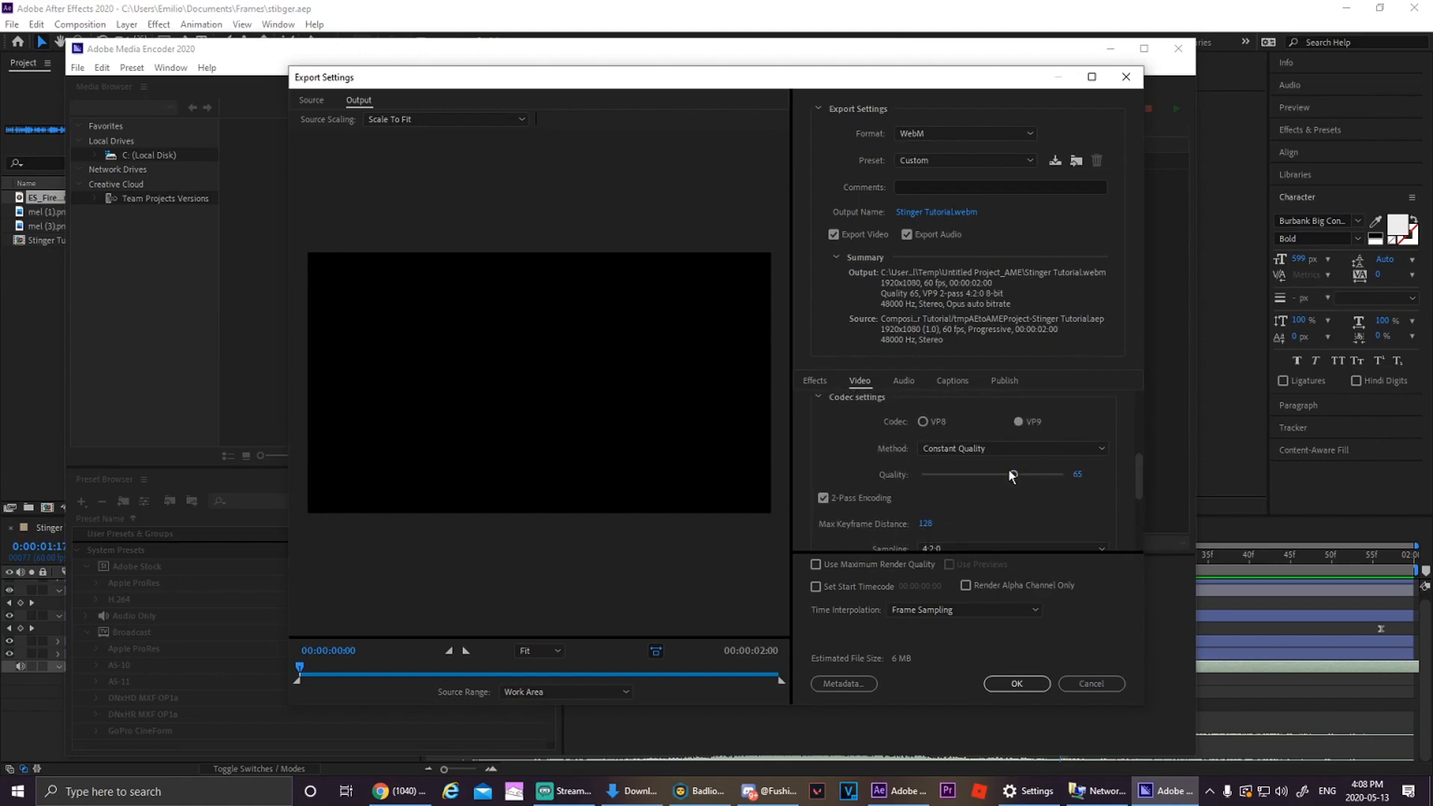
drag(1015, 477, 1006, 476)
drag(1139, 455, 1139, 482)
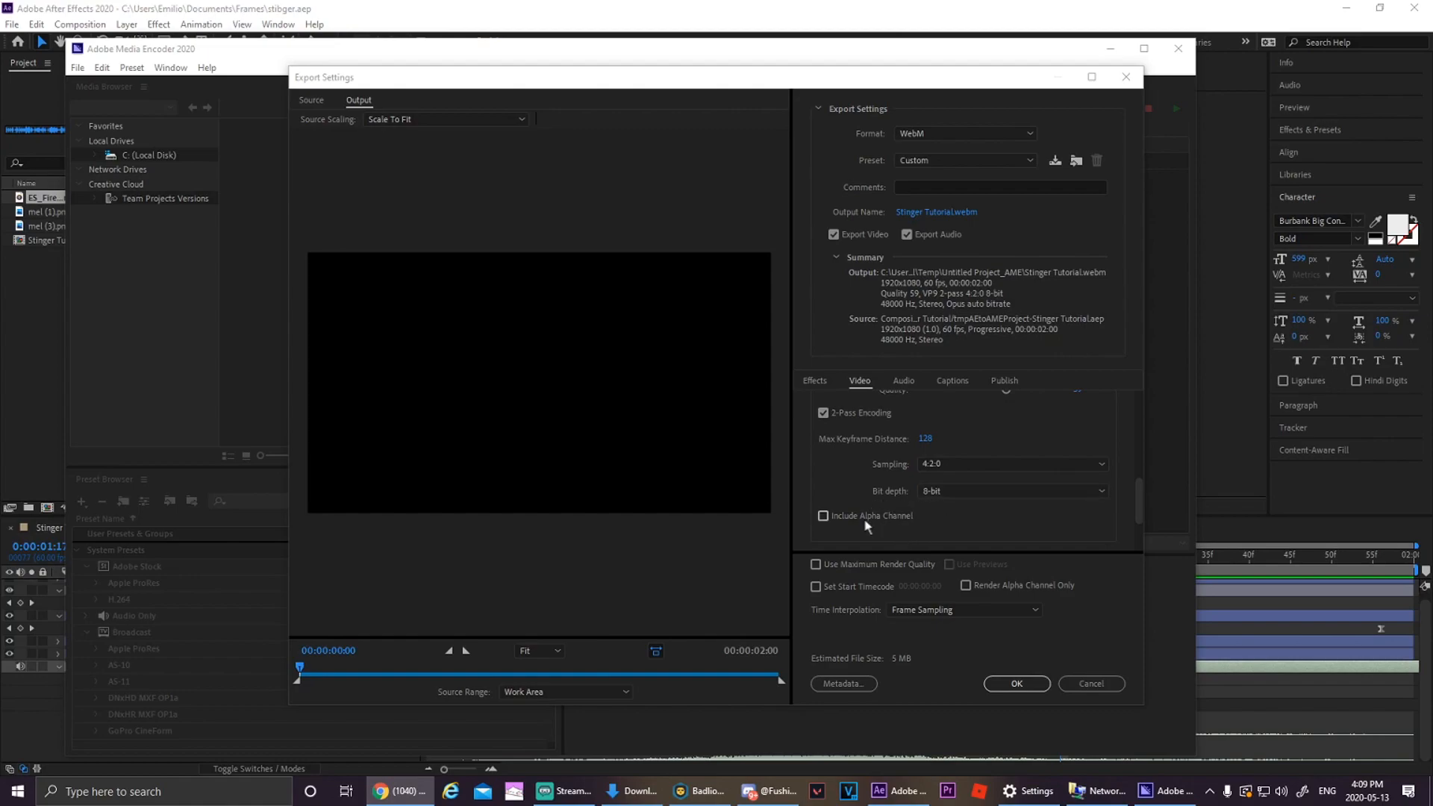
- Enable Include Alpha Channel and Use Maximum Render Quality for the WebM export, and start encoding the queue
click(824, 516)
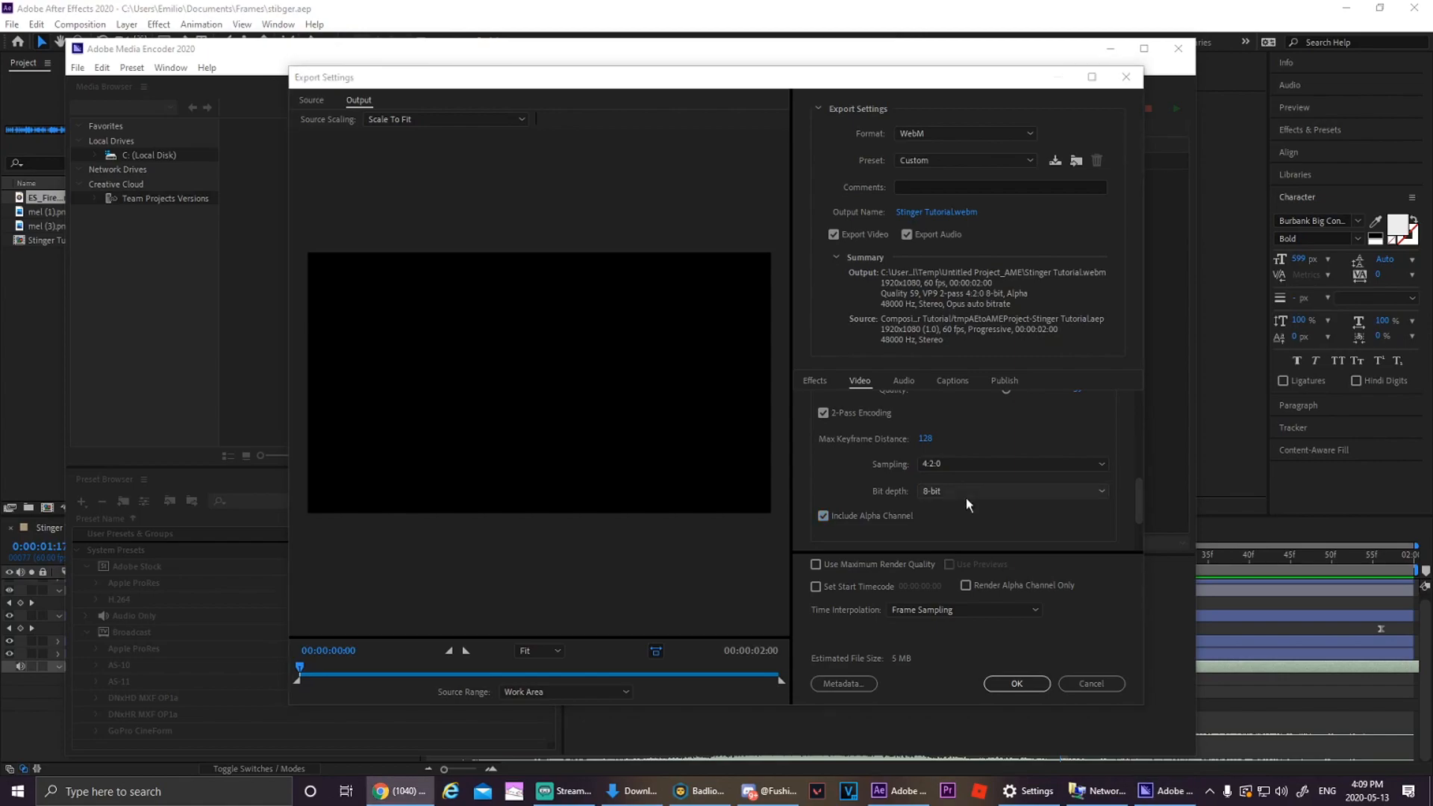
click(835, 564)
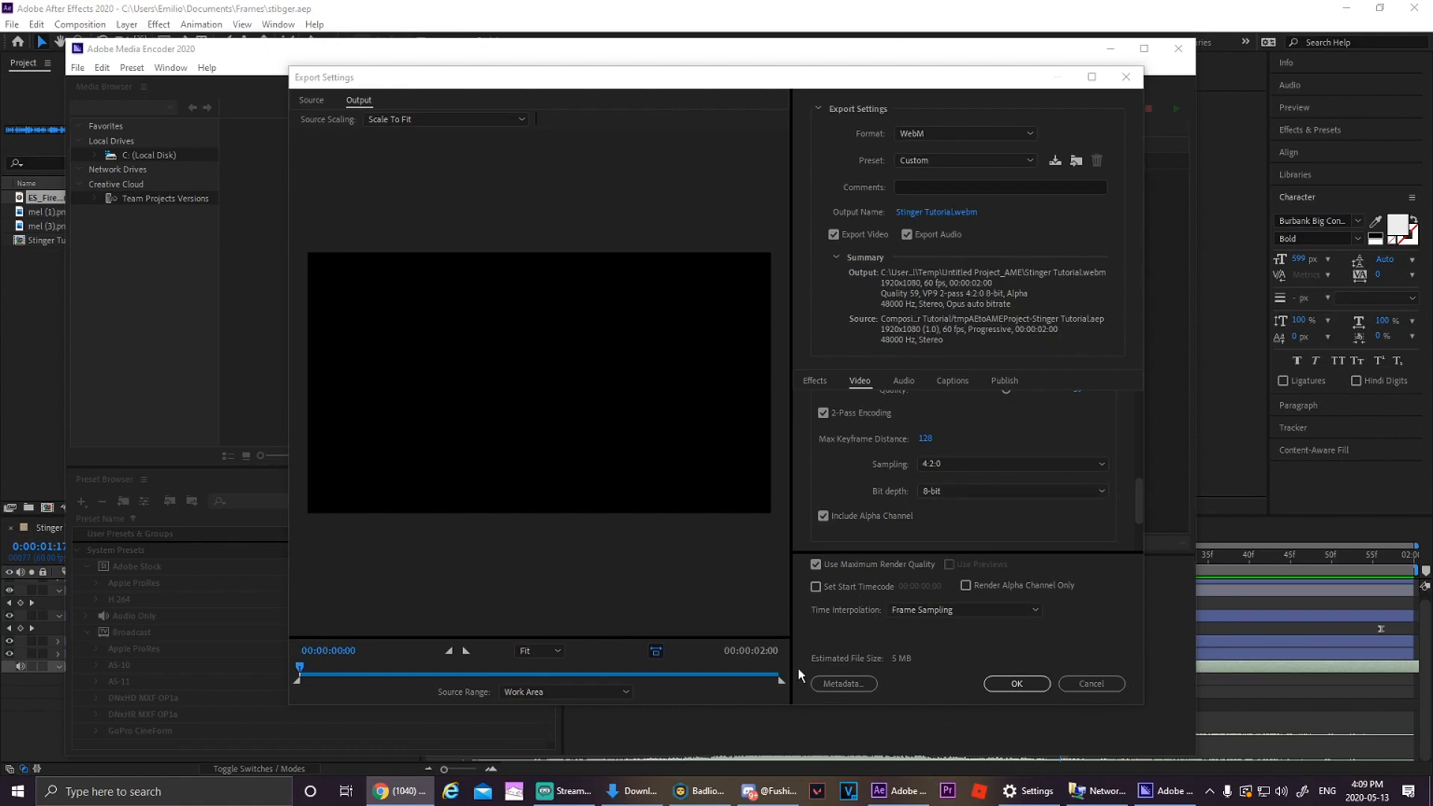
click(1041, 684)
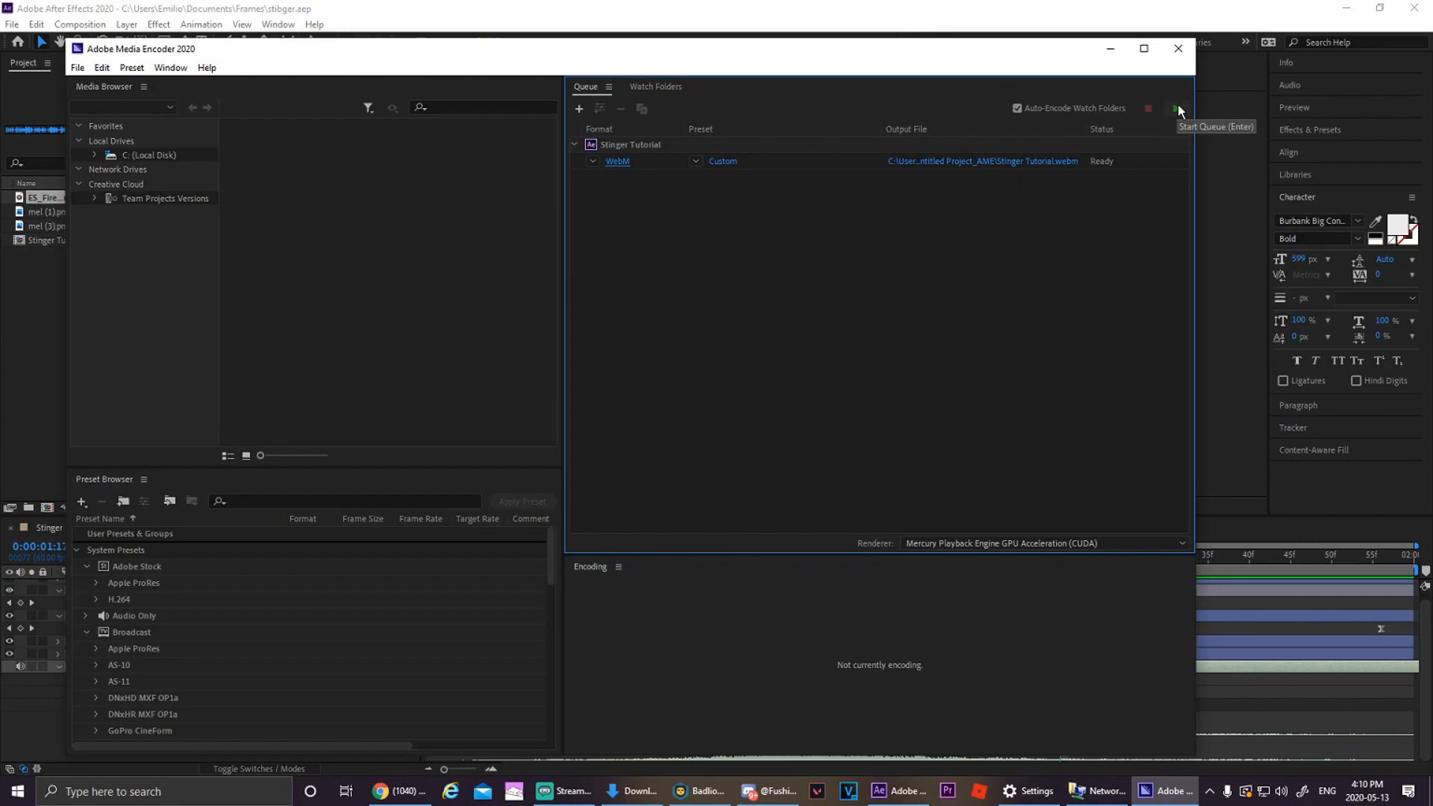
click(1177, 109)
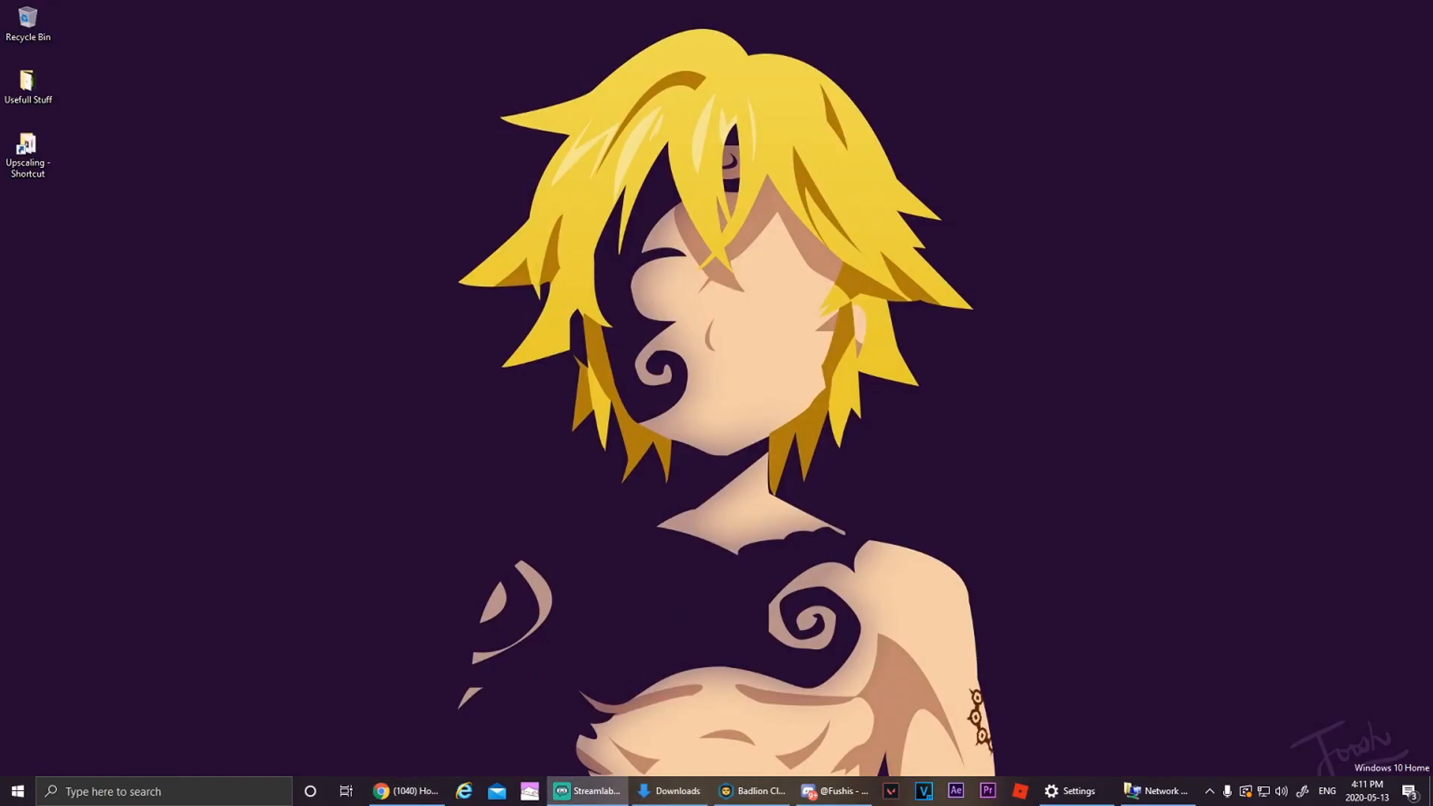
- In Streamlabs OBS, add a new scene transition of type Stinger
drag(1432, 21, 1033, 0)
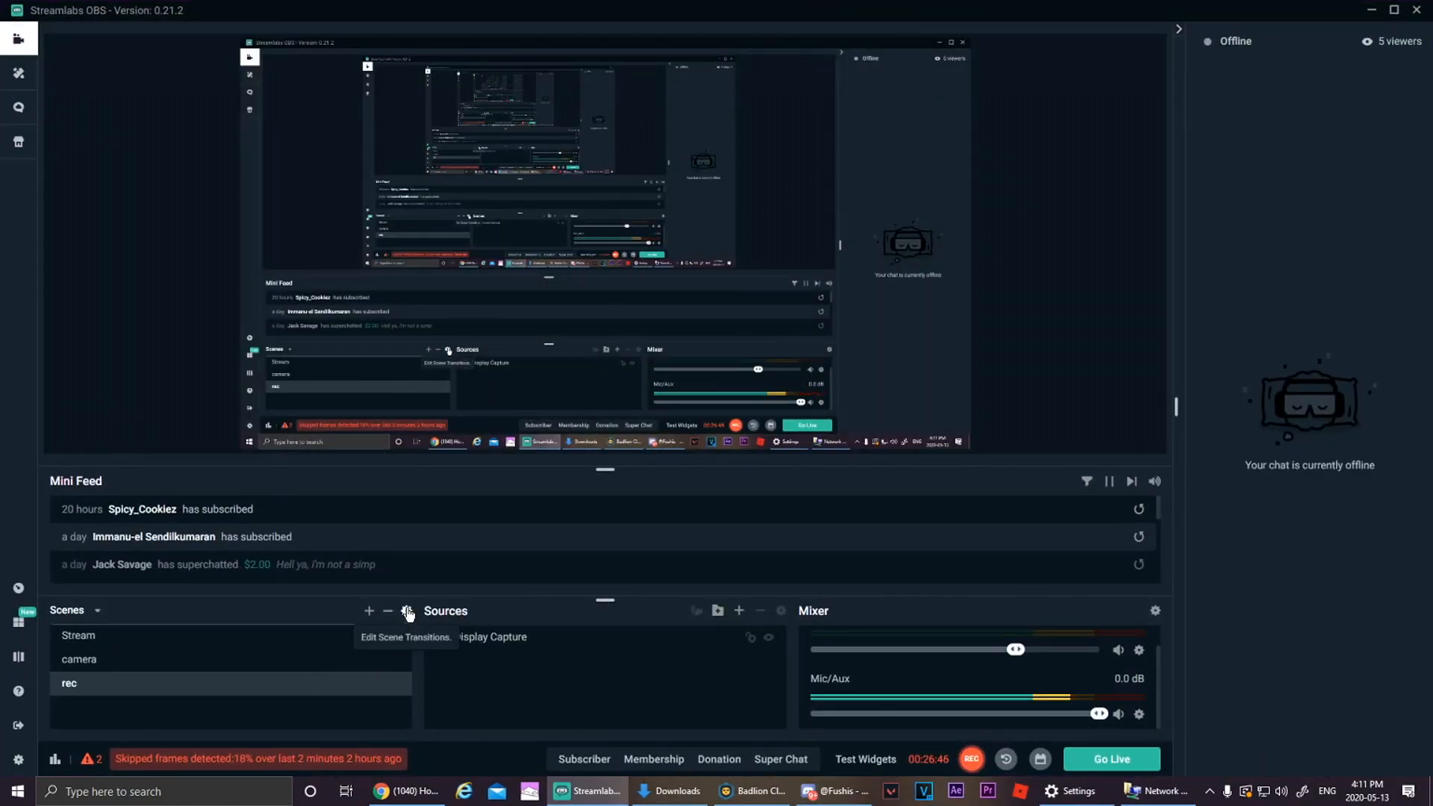
click(406, 612)
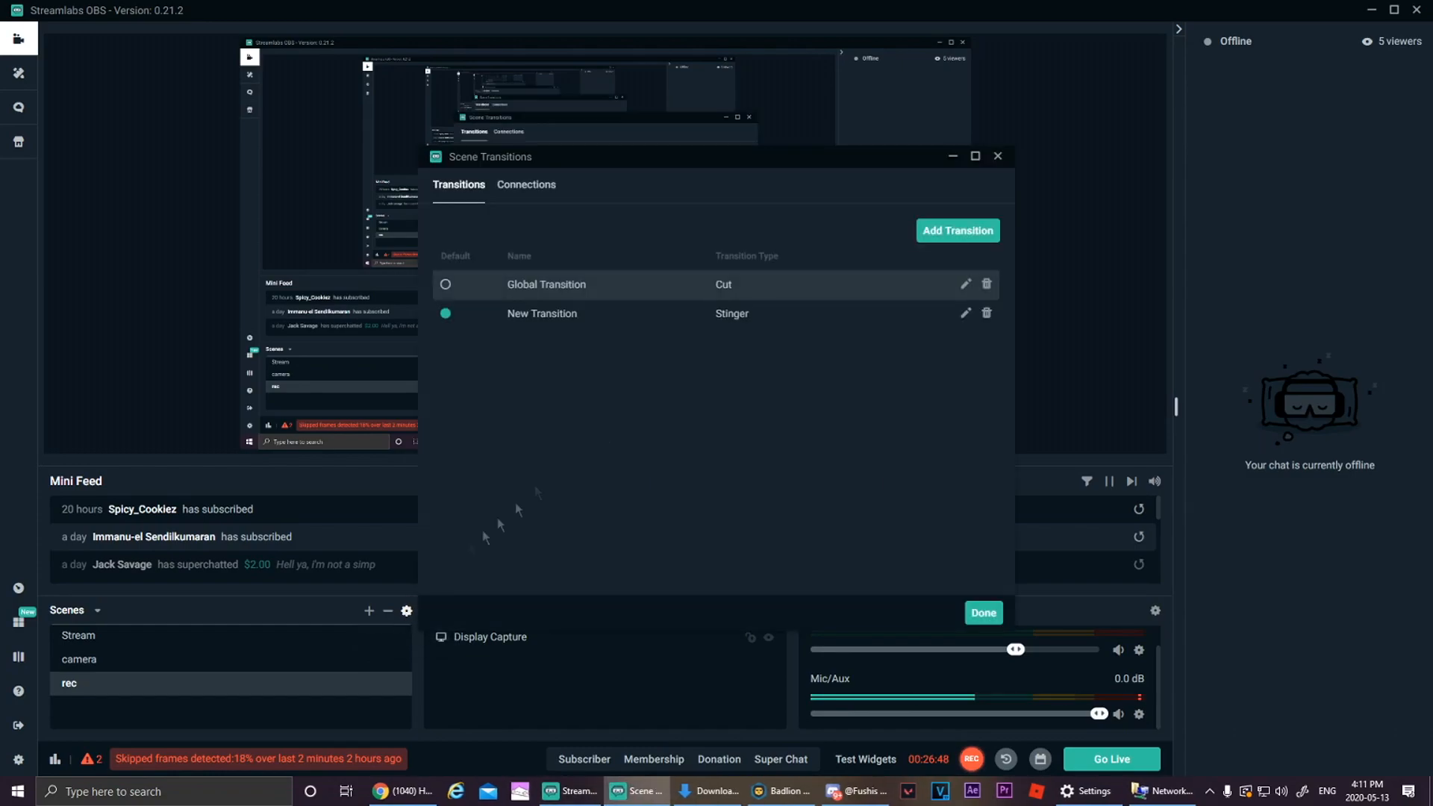
click(934, 233)
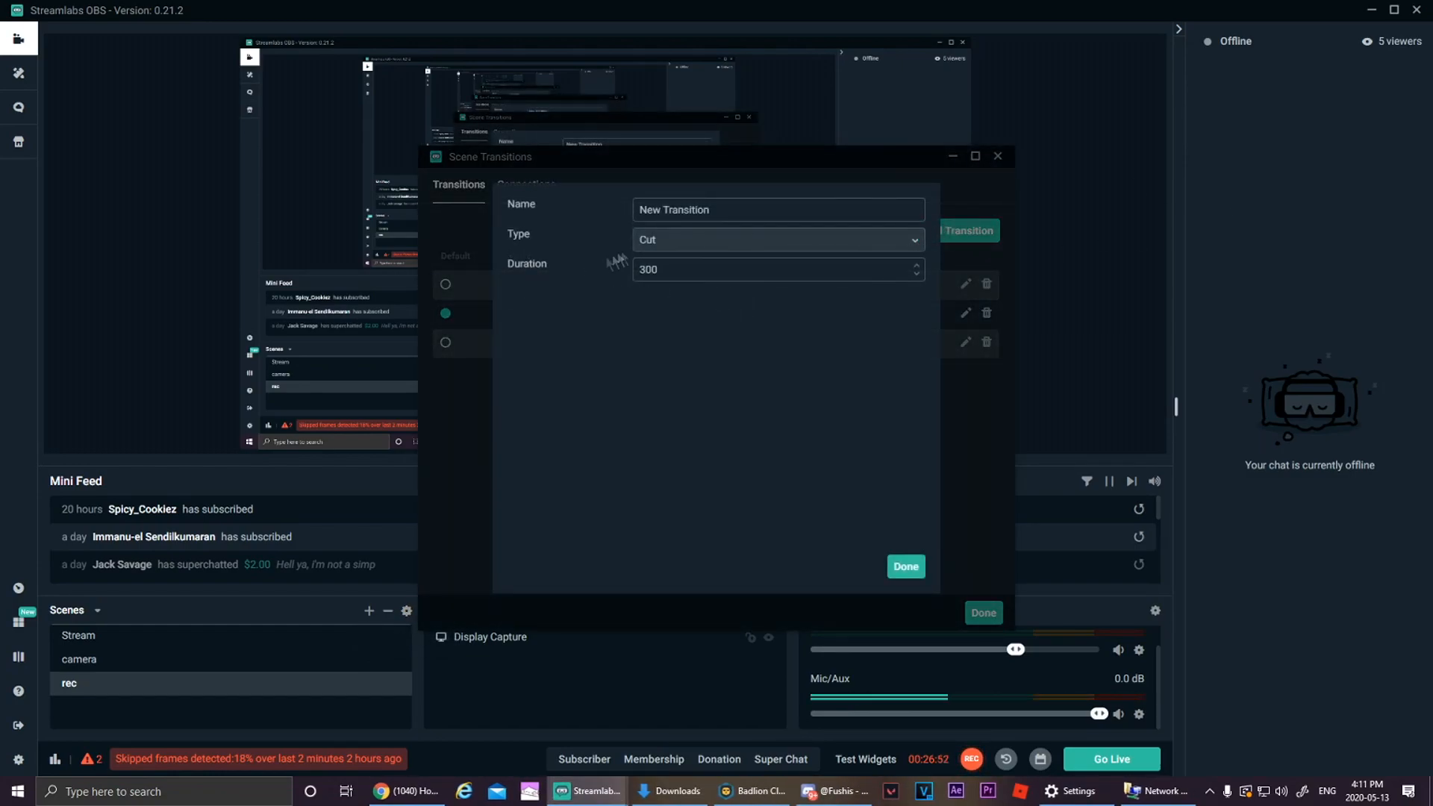
click(674, 240)
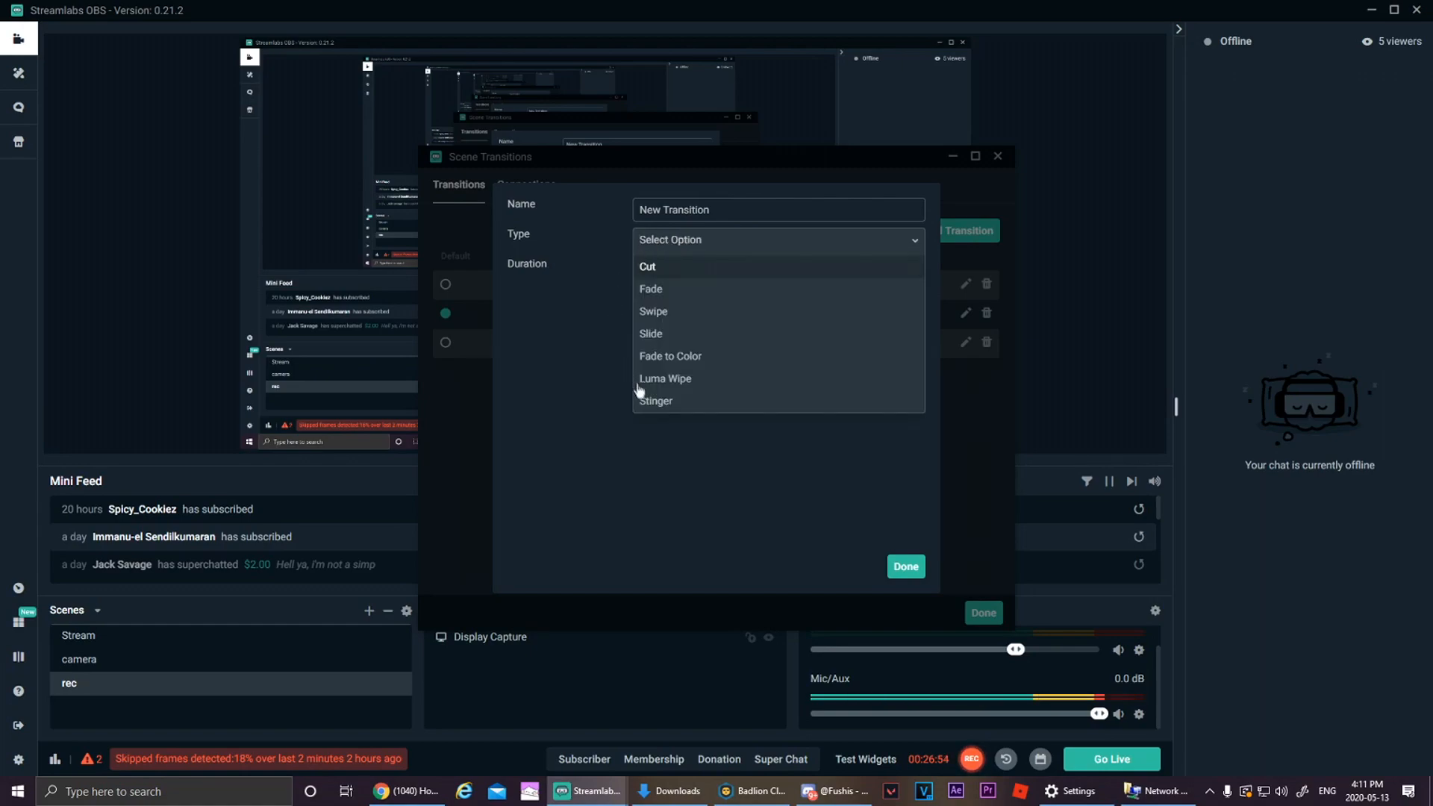
click(685, 403)
- Set the stinger transition's duration to 2000 and its transition point to 1000 milliseconds
double_click(752, 268)
text(2000)
click(524, 344)
text(10000)
key(BackSpace)
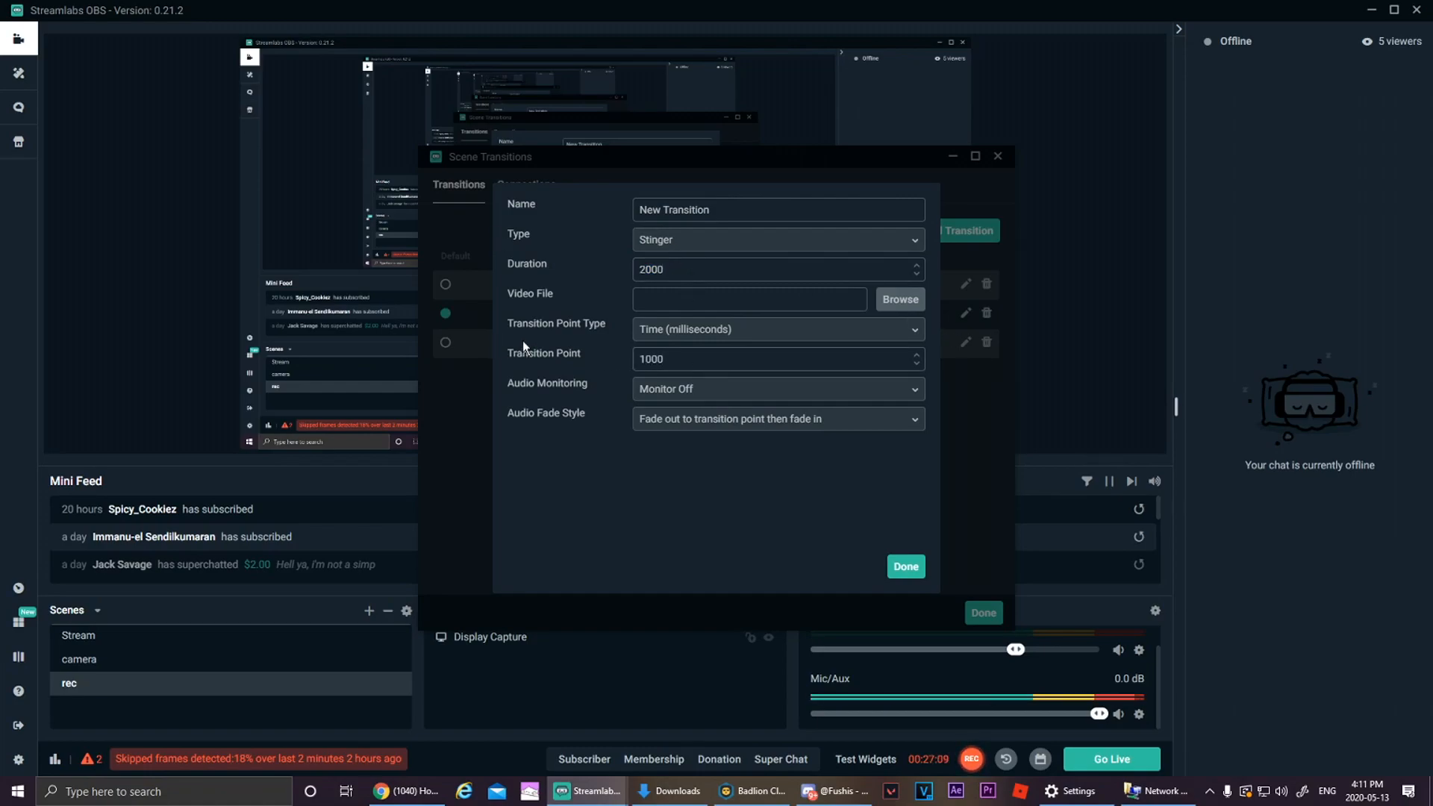
- Choose Stinger1.webm from the Stinger 1_AME folder in Documents > Frames as the transition's video file
click(900, 299)
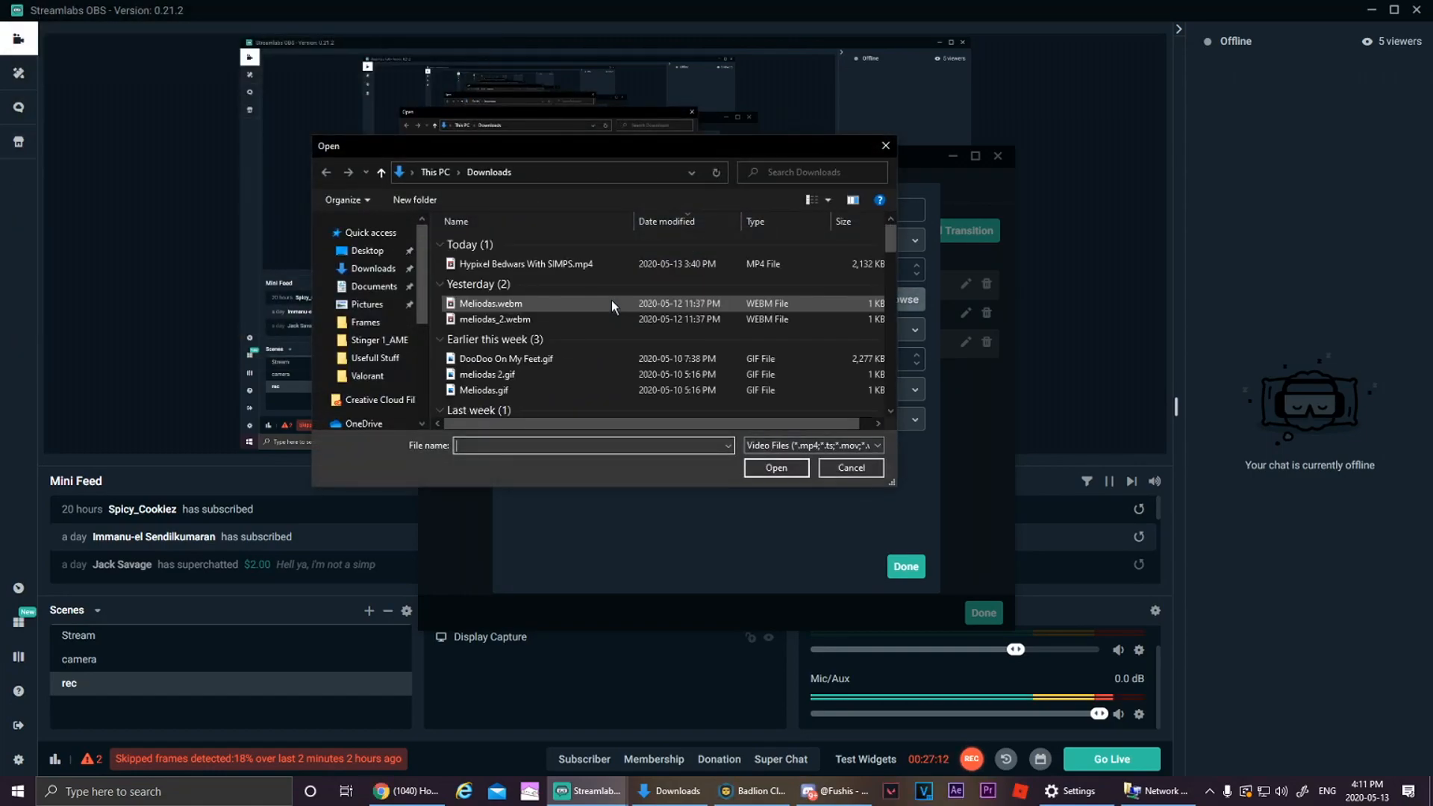
click(400, 285)
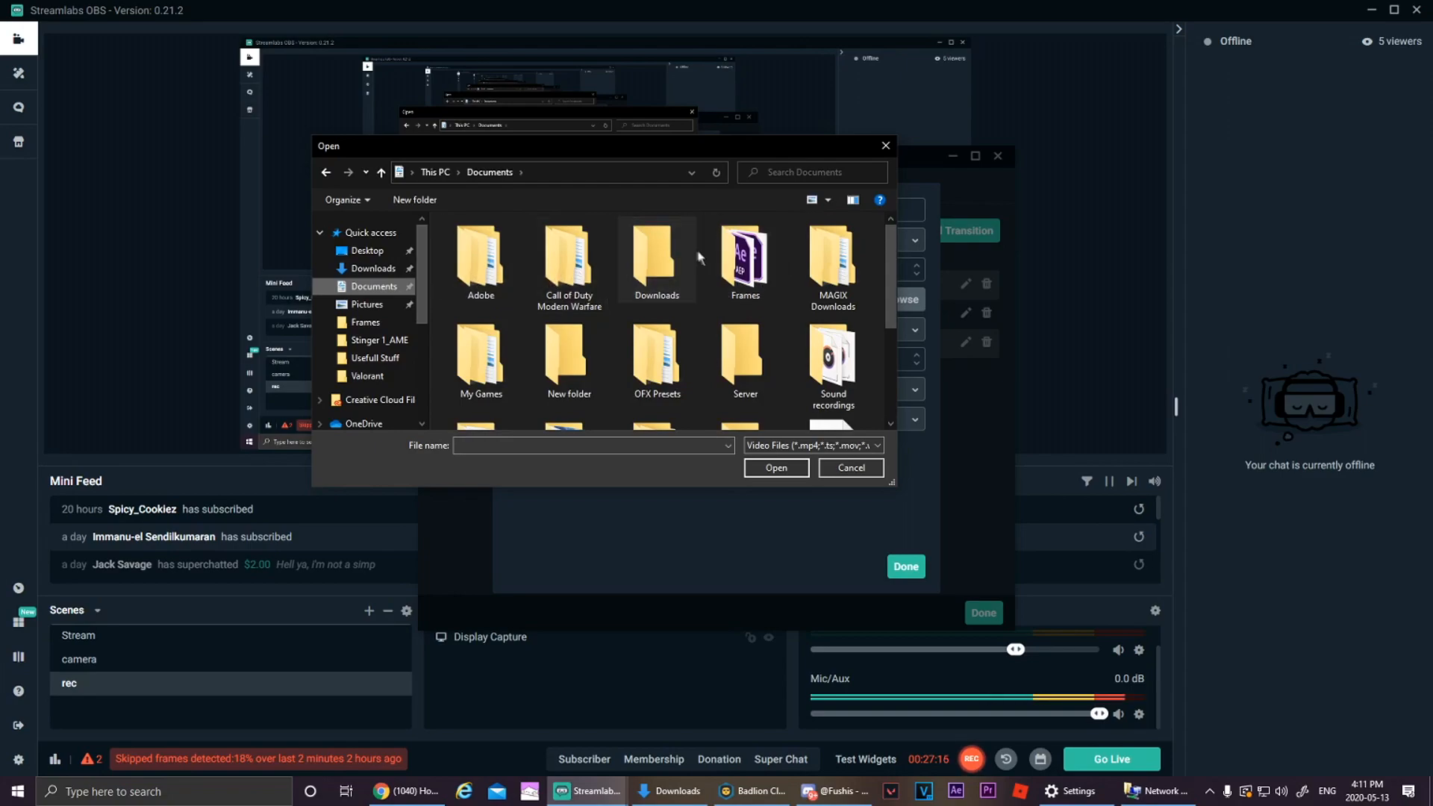
double_click(735, 257)
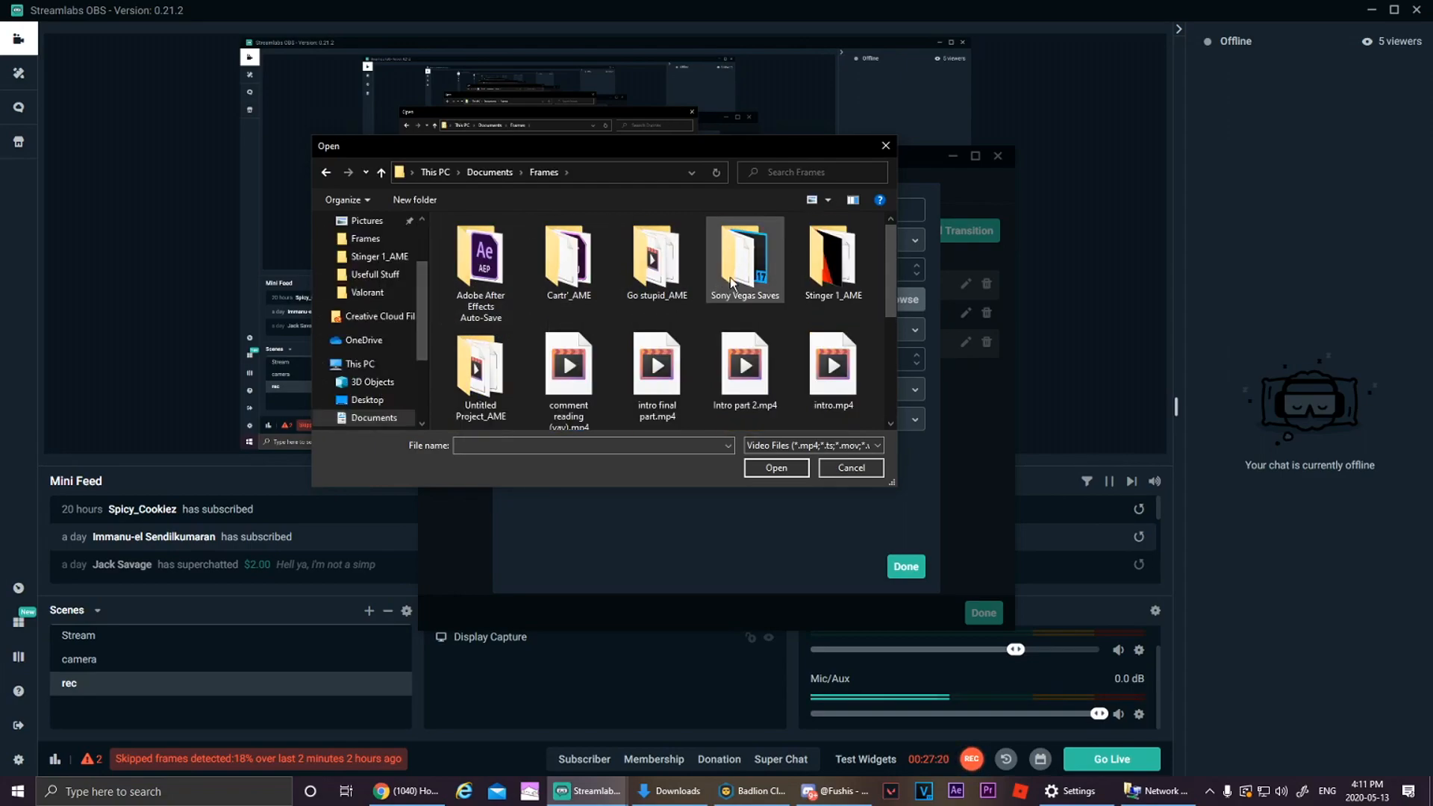
double_click(503, 338)
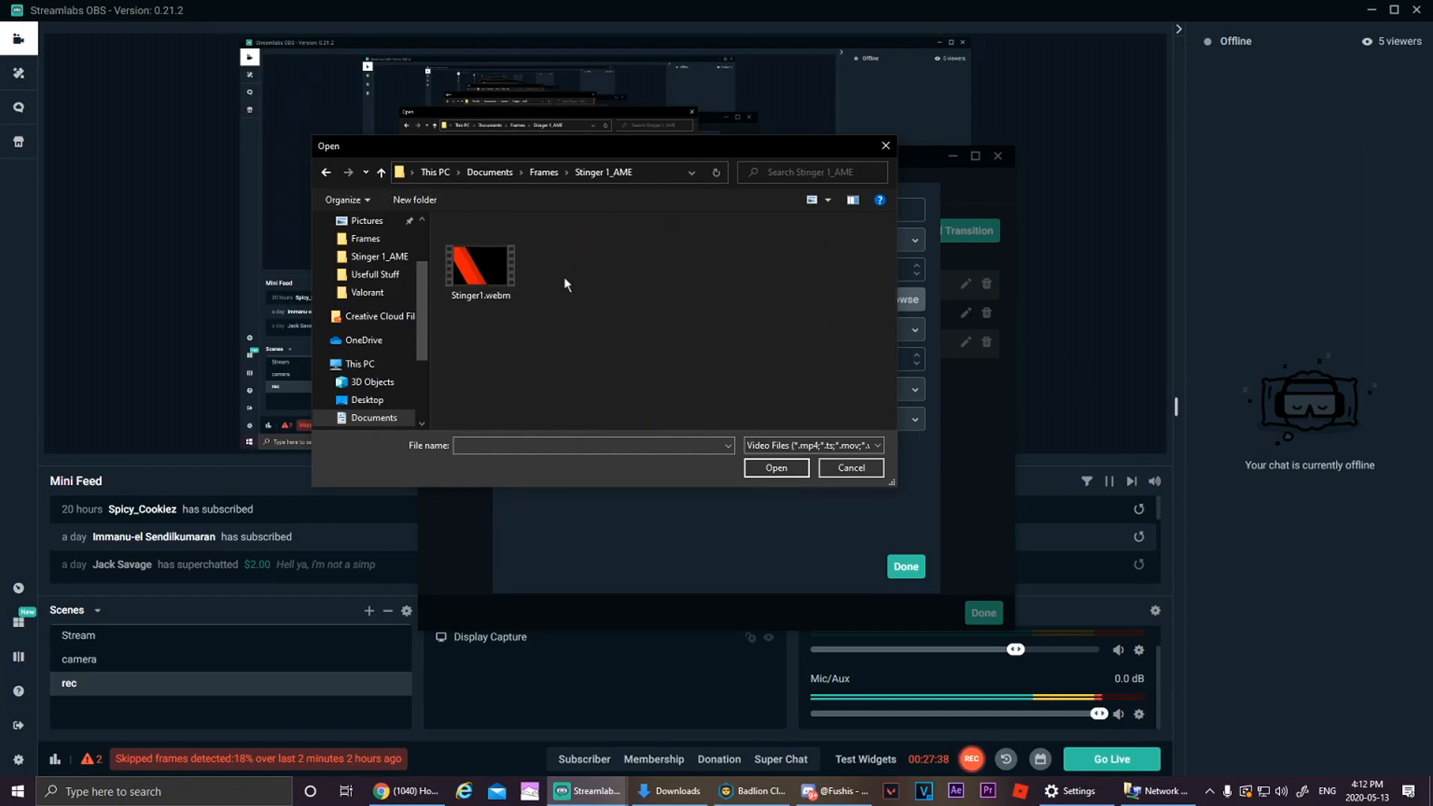
double_click(478, 276)
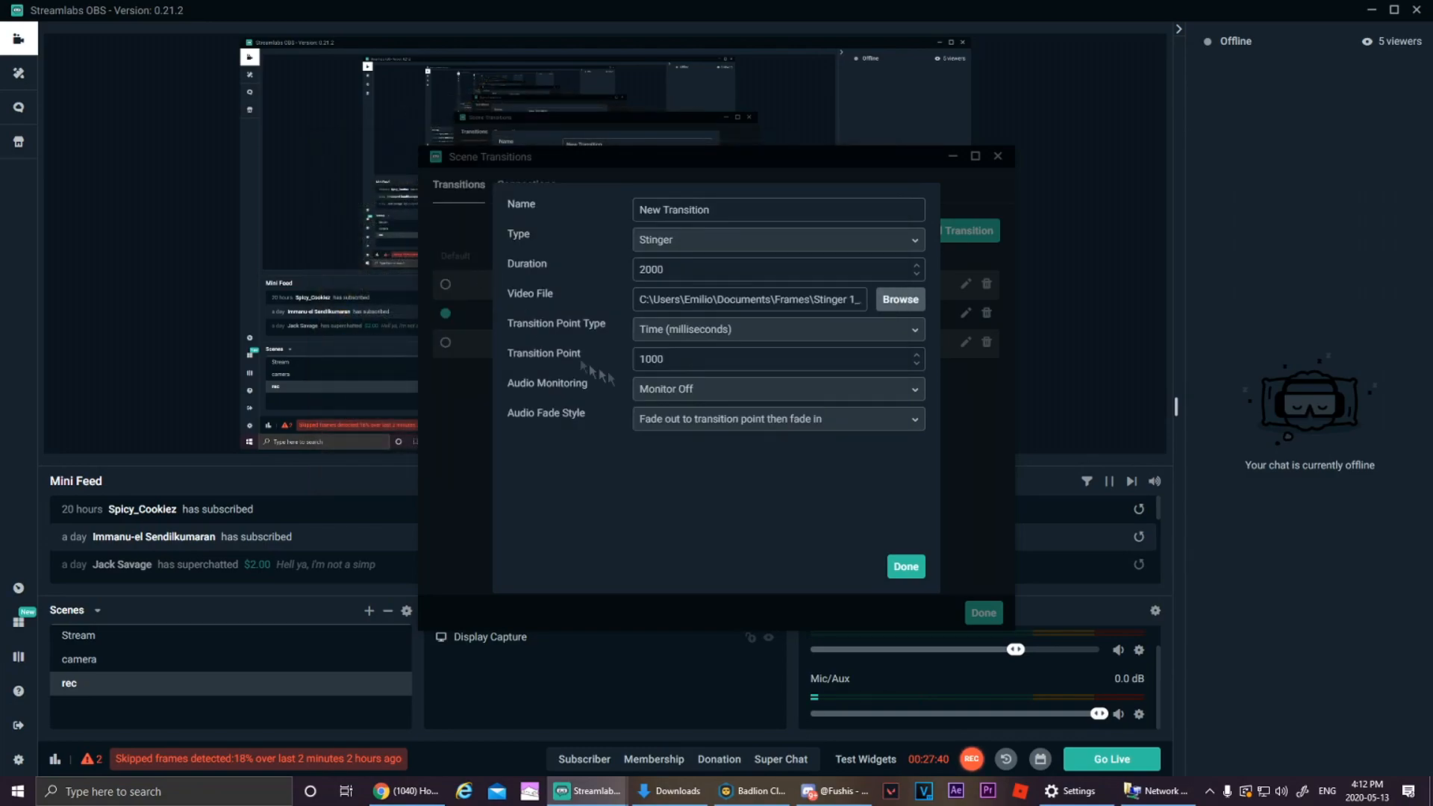
- Set the stinger transition's Audio Monitoring to Monitor and Output, and save the transition
click(759, 393)
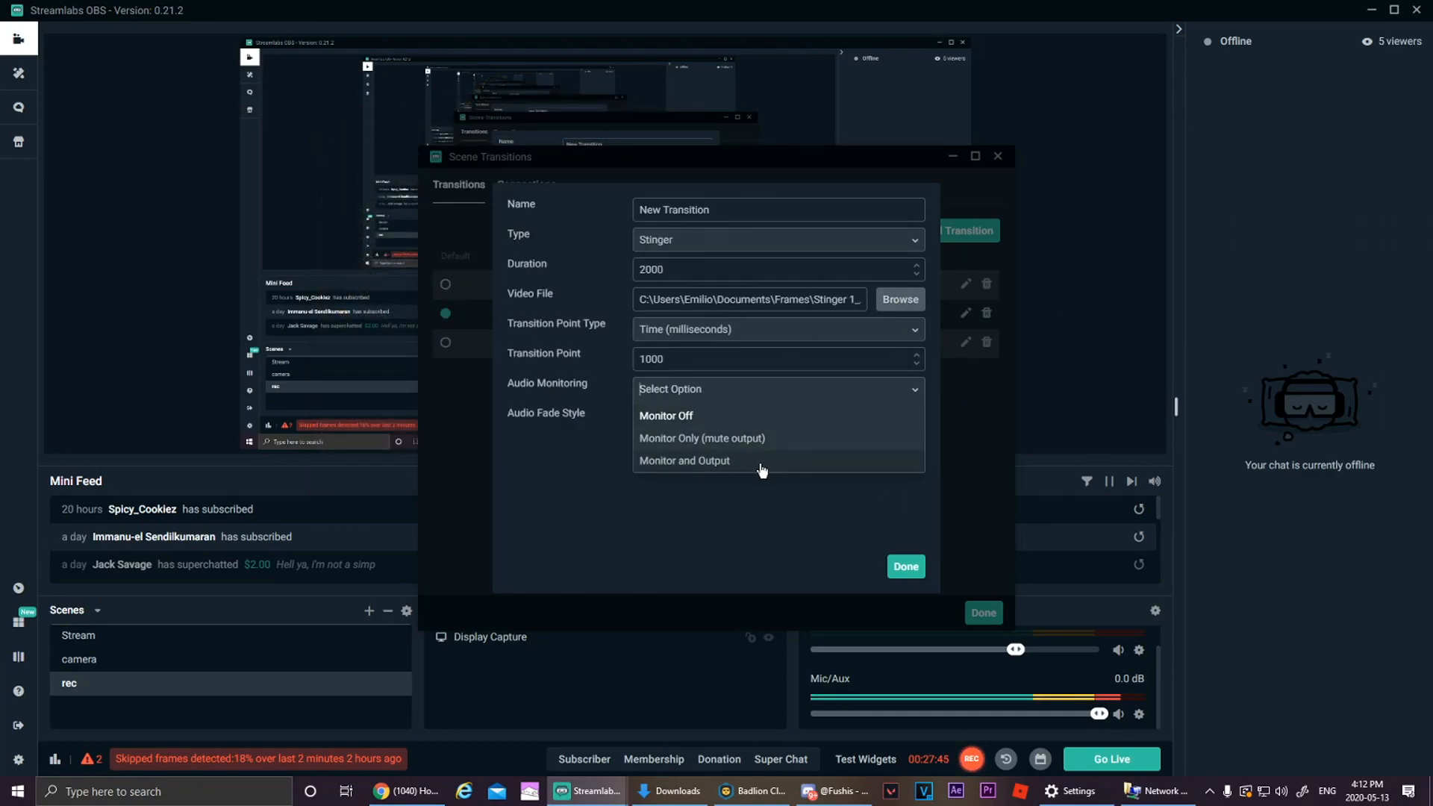
click(762, 464)
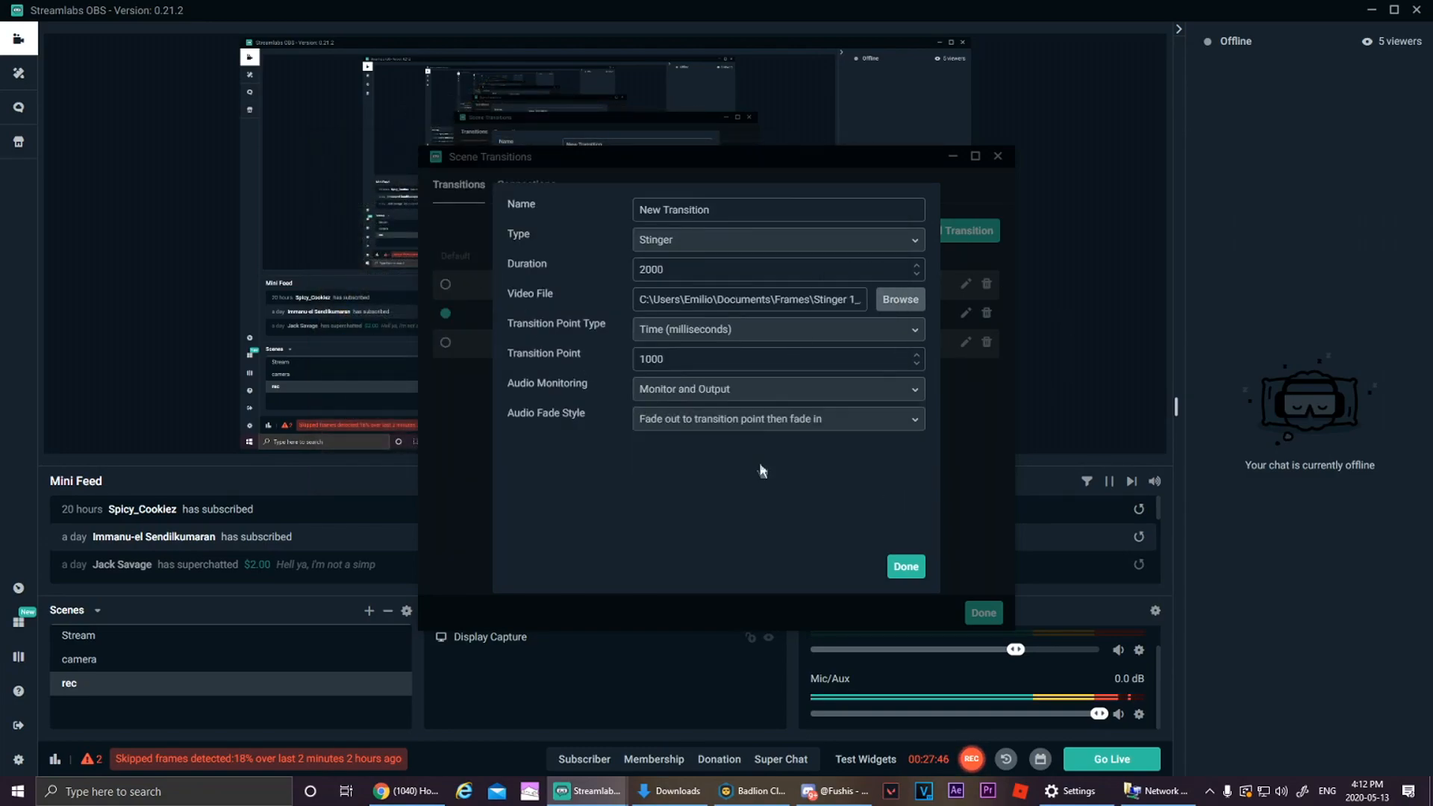
click(903, 567)
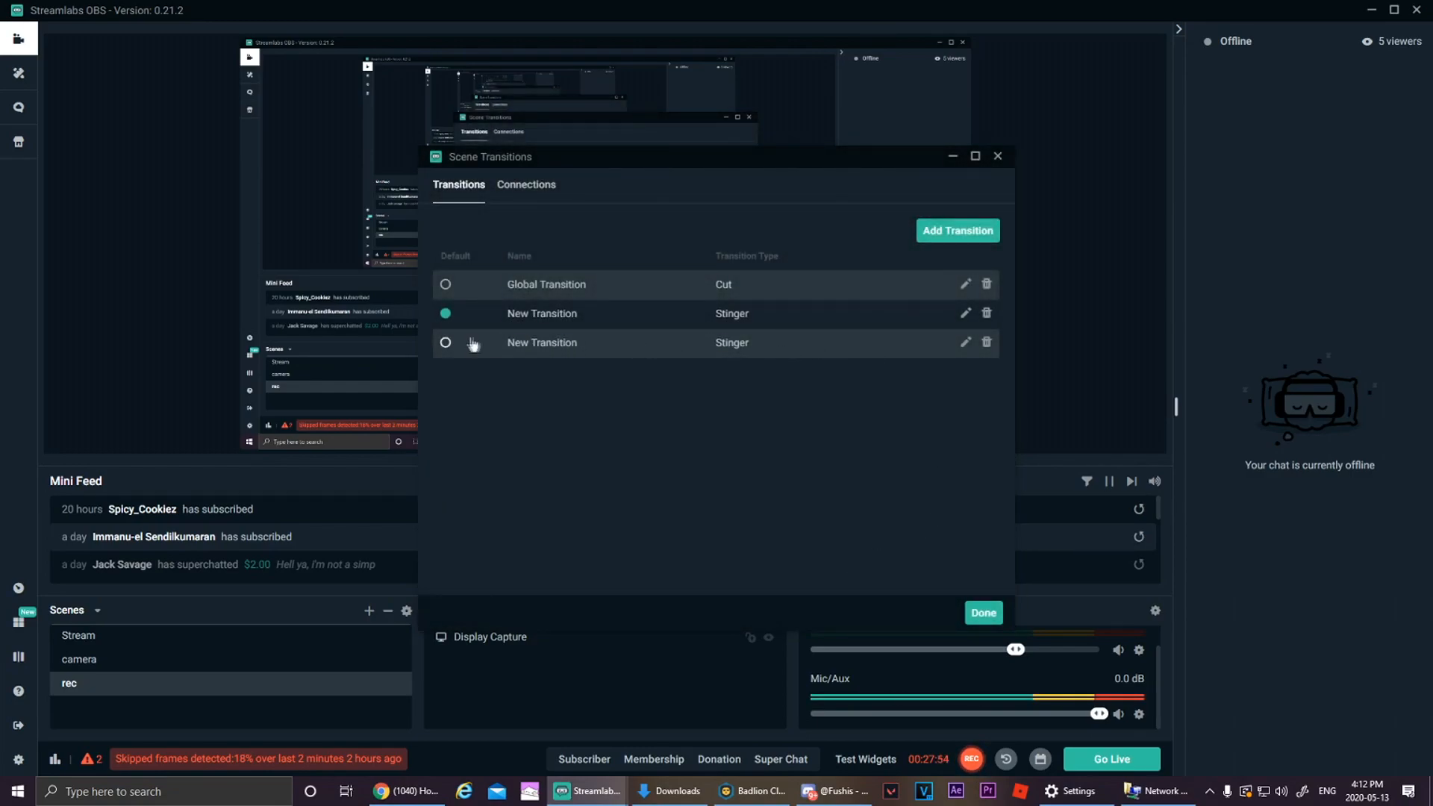
- Close the scene transitions settings and switch to the Stream scene to preview the stinger
click(983, 613)
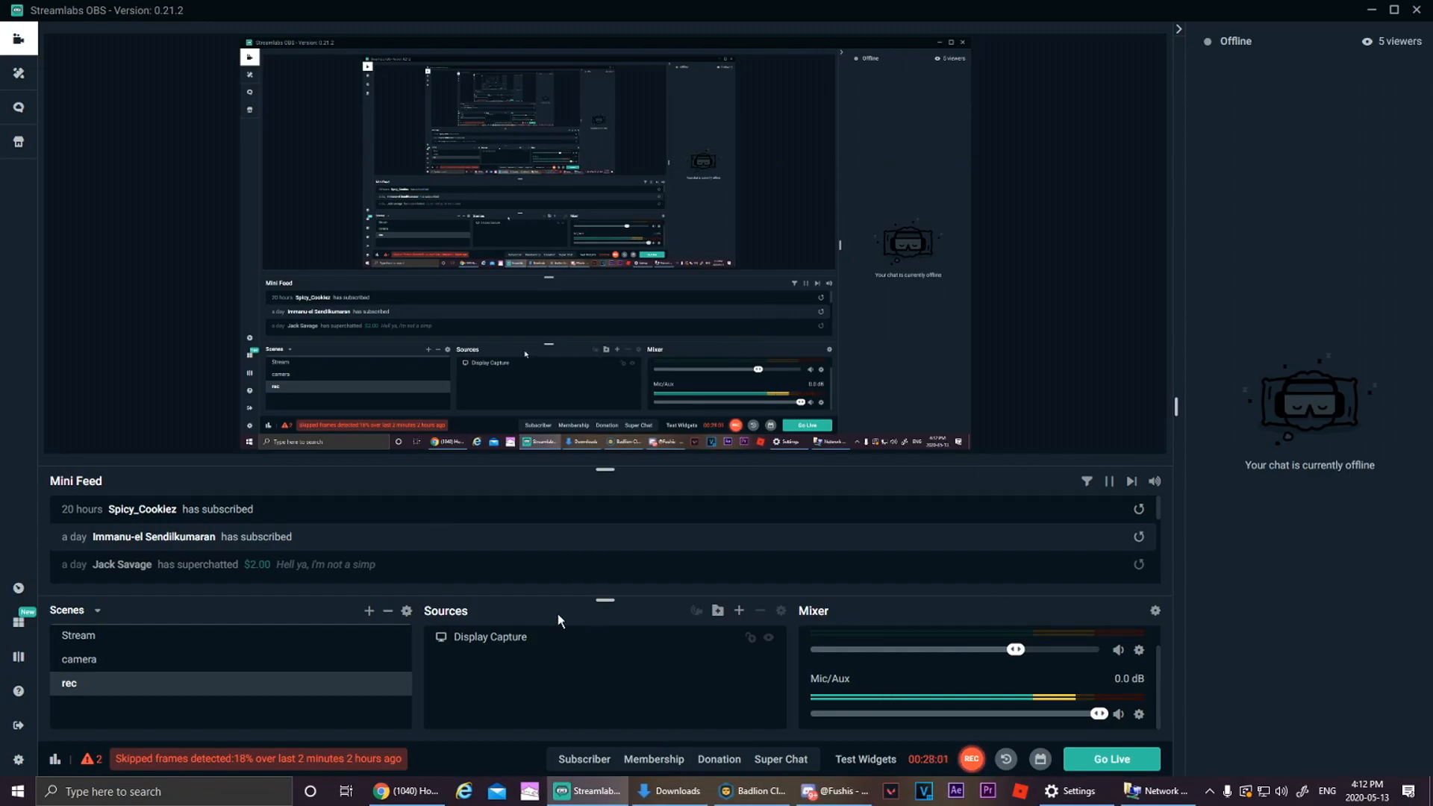
click(88, 636)
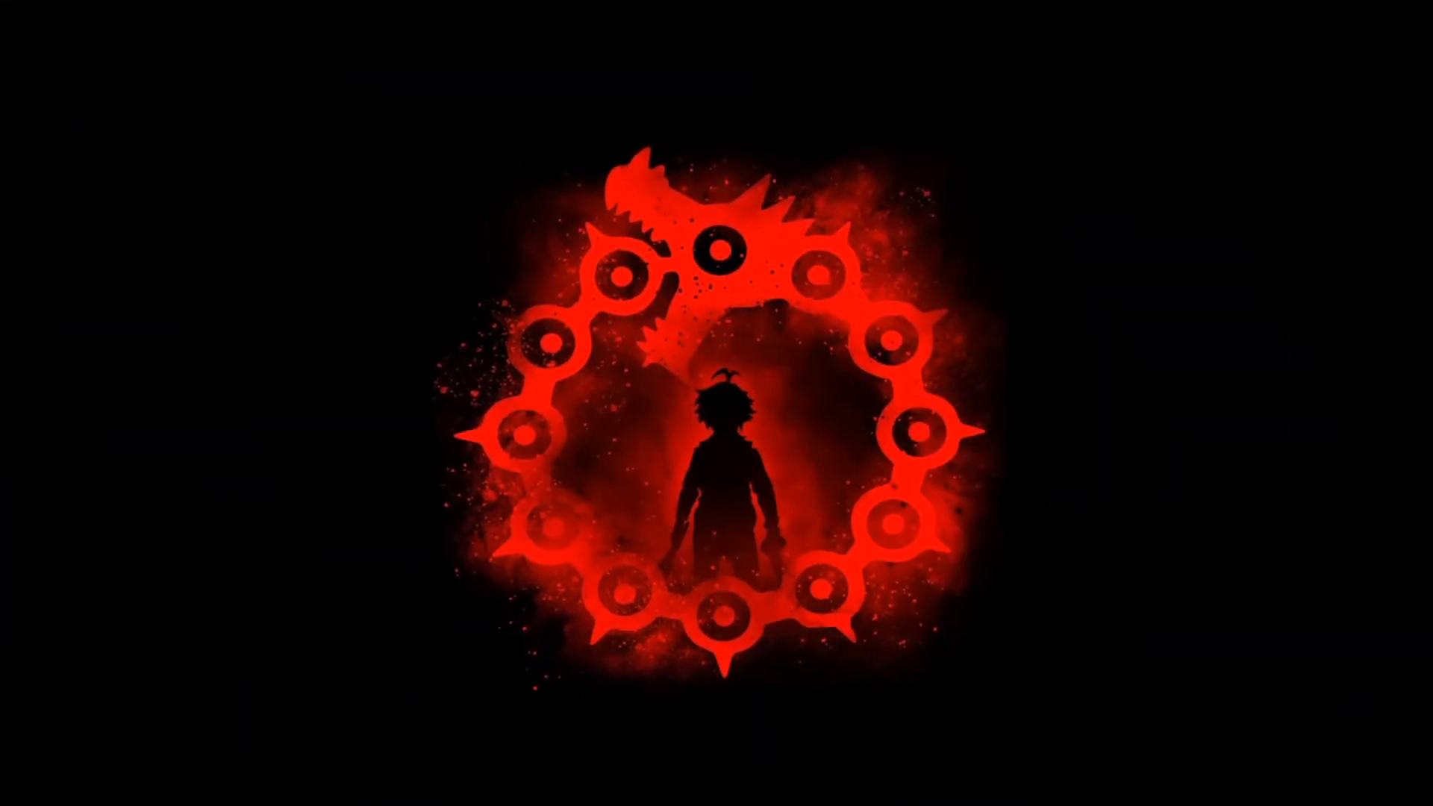